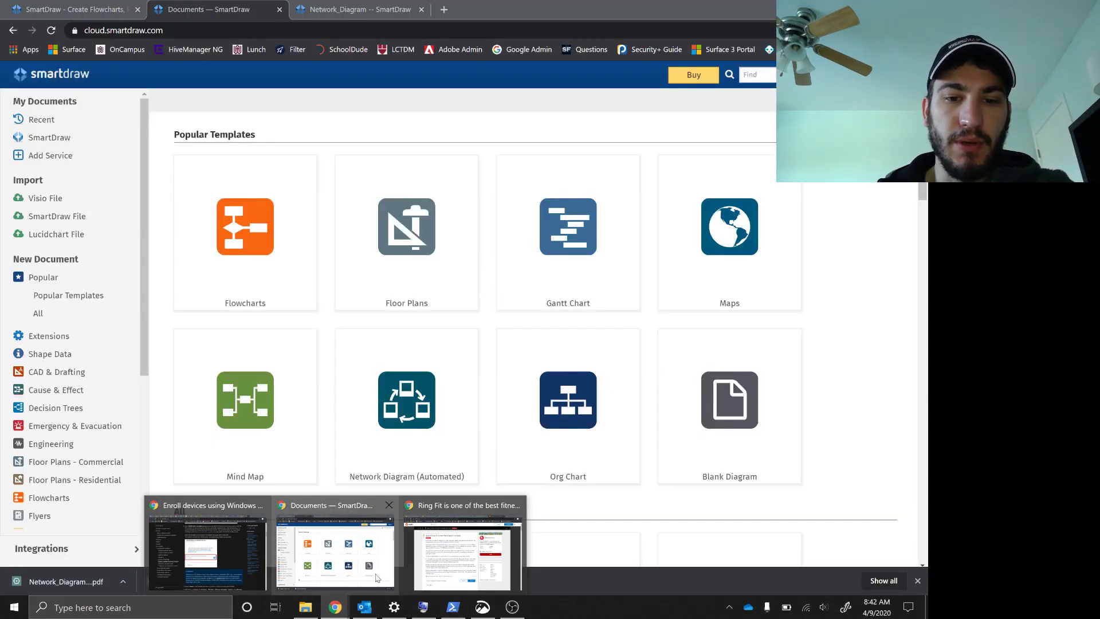
# Bring the SmartDraw documents window with its Popular Templates gallery to the front.
pyautogui.click(373, 573)
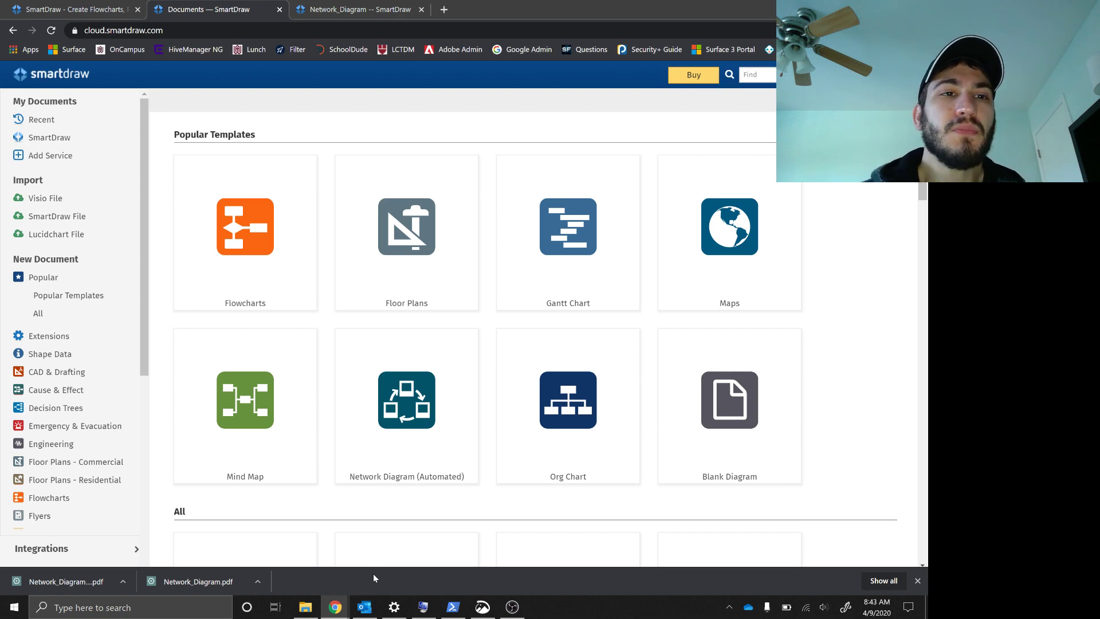
# Go to smartdraw.com in a new tab and start the online edition.
pyautogui.click(443, 10)
pyautogui.write('smartd')
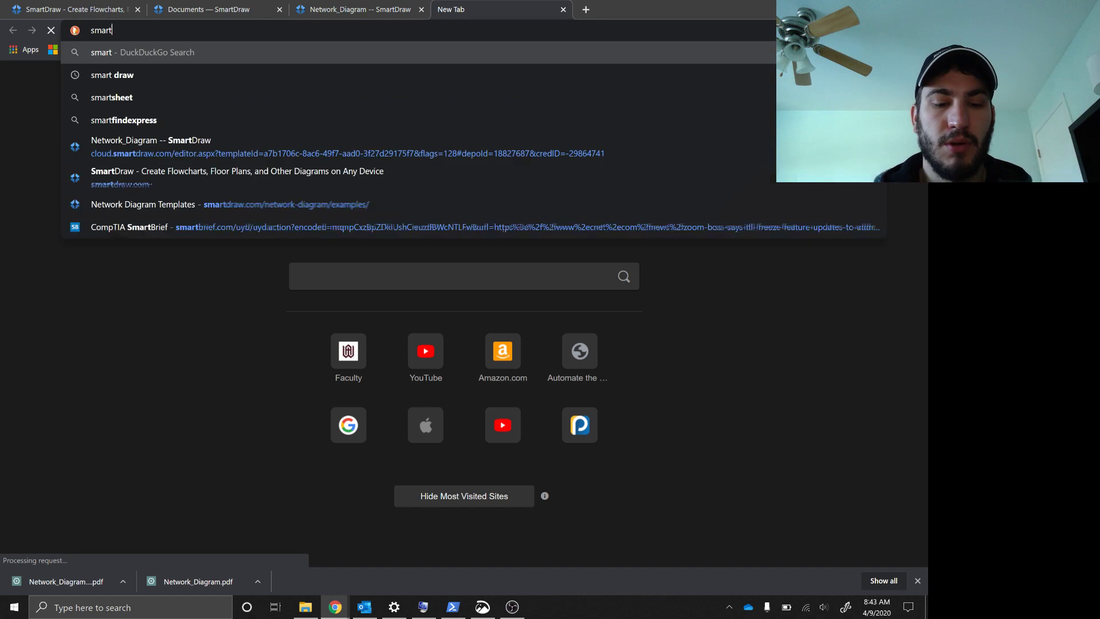
pyautogui.write('raw.com')
pyautogui.press('Return')
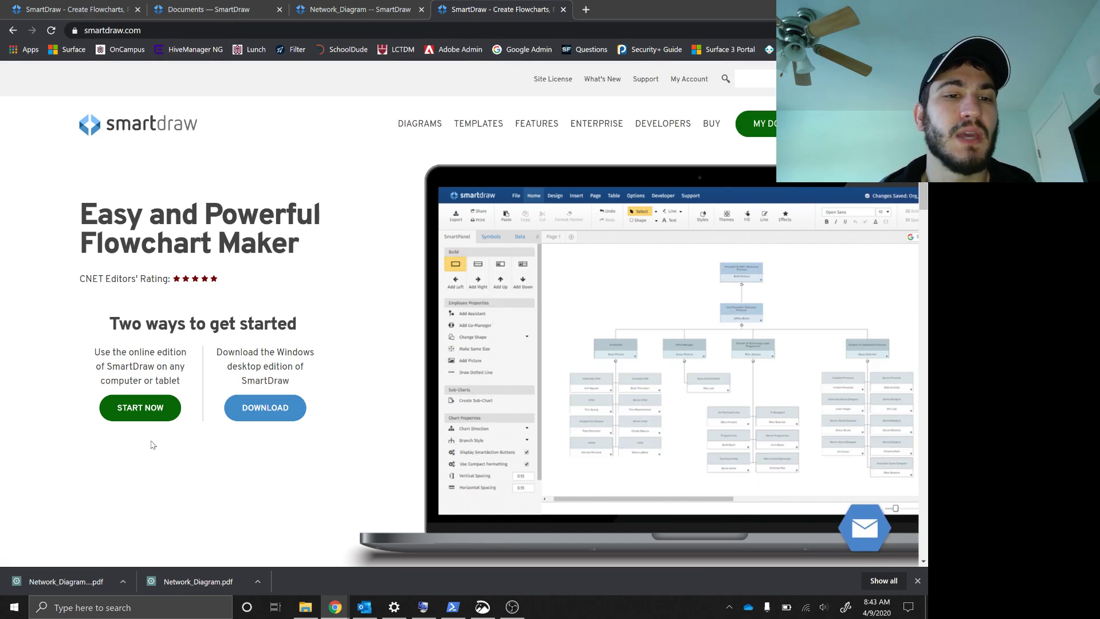
pyautogui.click(123, 409)
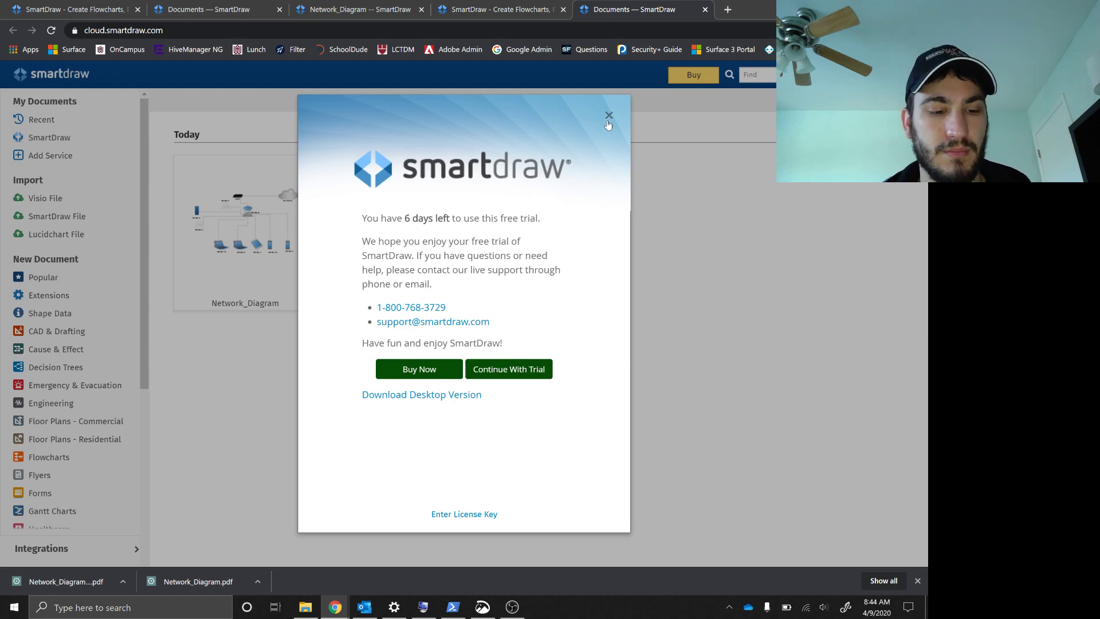
# Load smartdraw.com in an incognito window and start the online edition, reaching Sign Up.
pyautogui.hotkey('ctrl', 'shift', 'n')
pyautogui.write('smarte')
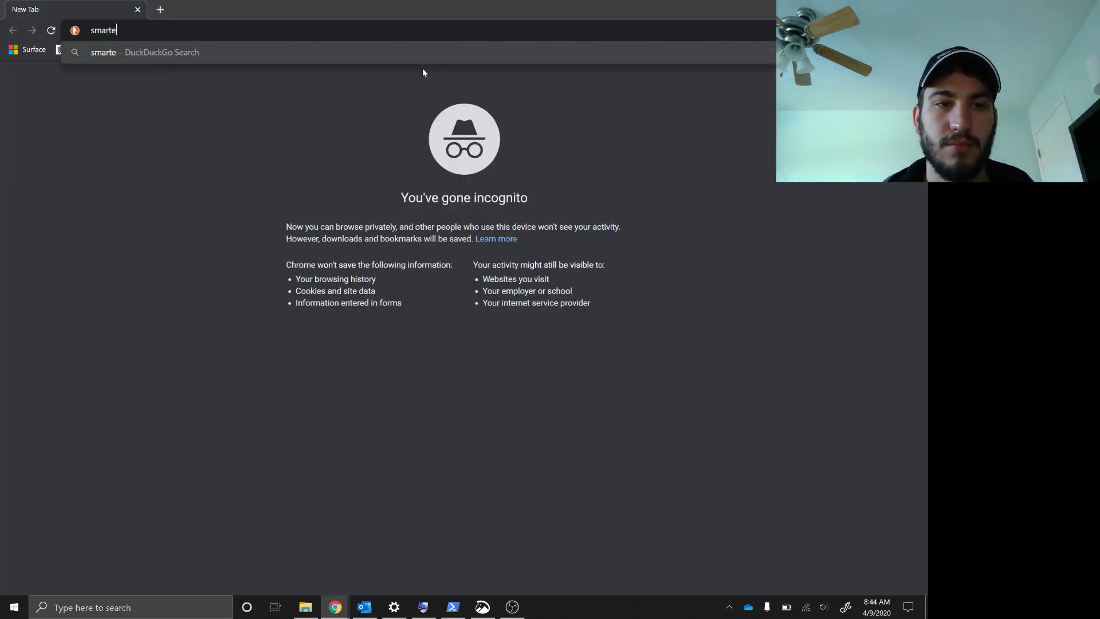
pyautogui.press('BackSpace')
pyautogui.write('d')
pyautogui.press('Return')
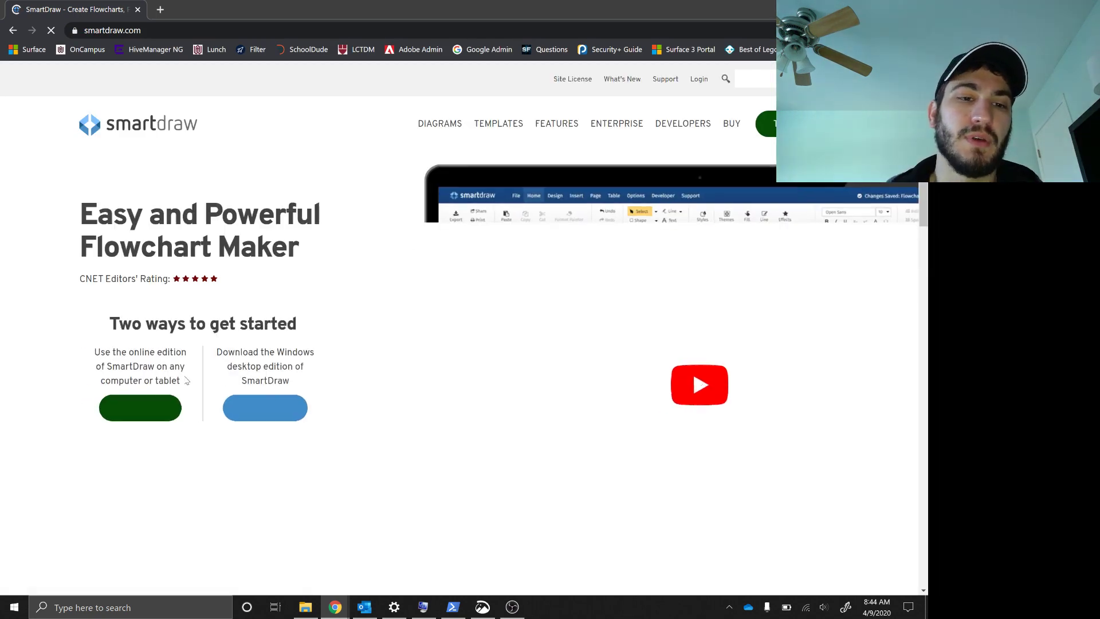
pyautogui.click(143, 409)
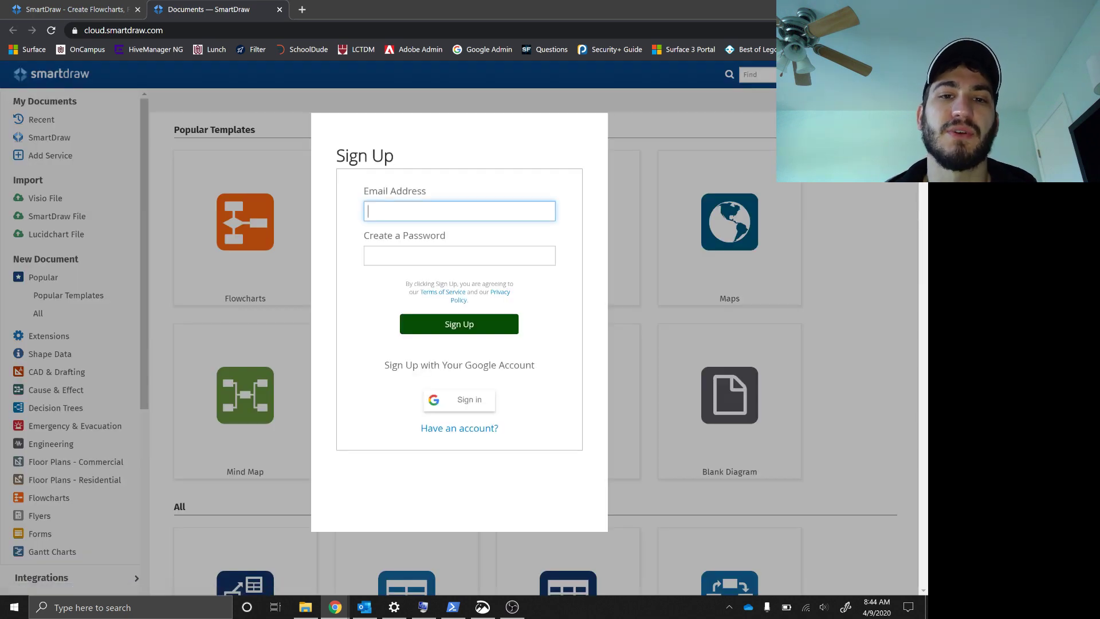
pyautogui.click(459, 255)
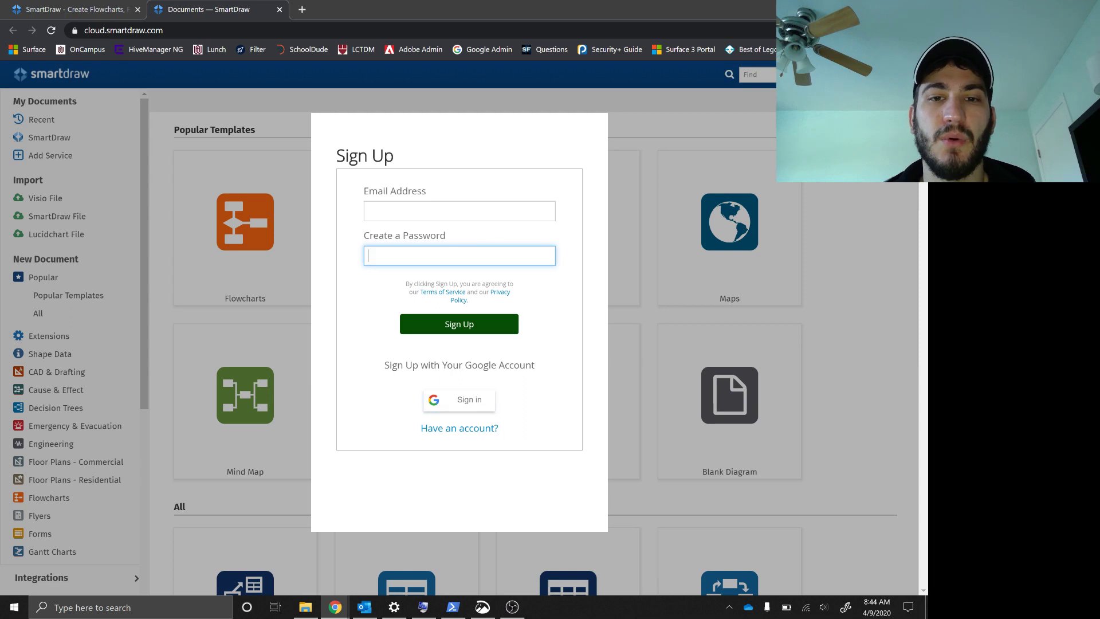
pyautogui.click(436, 211)
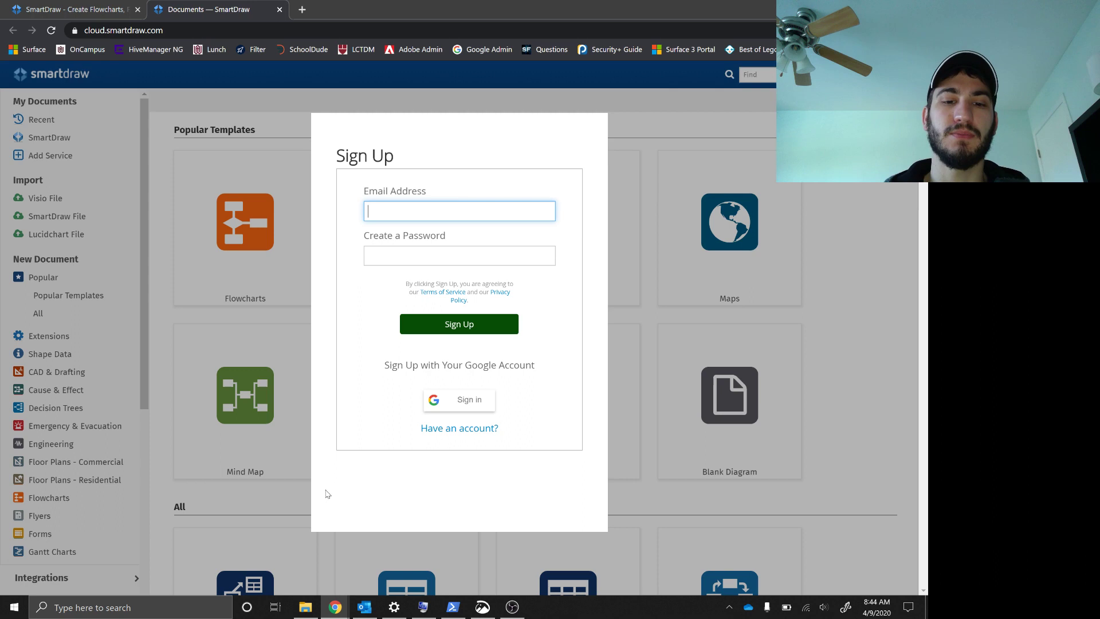
pyautogui.moveTo(336, 607)
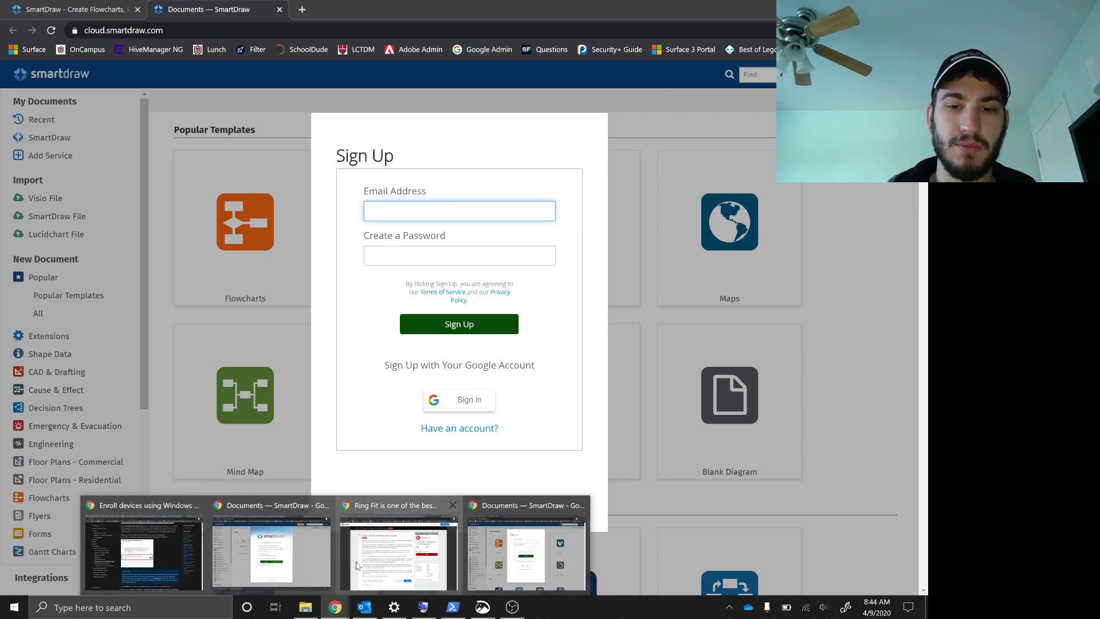
# Dismiss the free-trial notice and close the extra documents and homepage tabs.
pyautogui.click(269, 550)
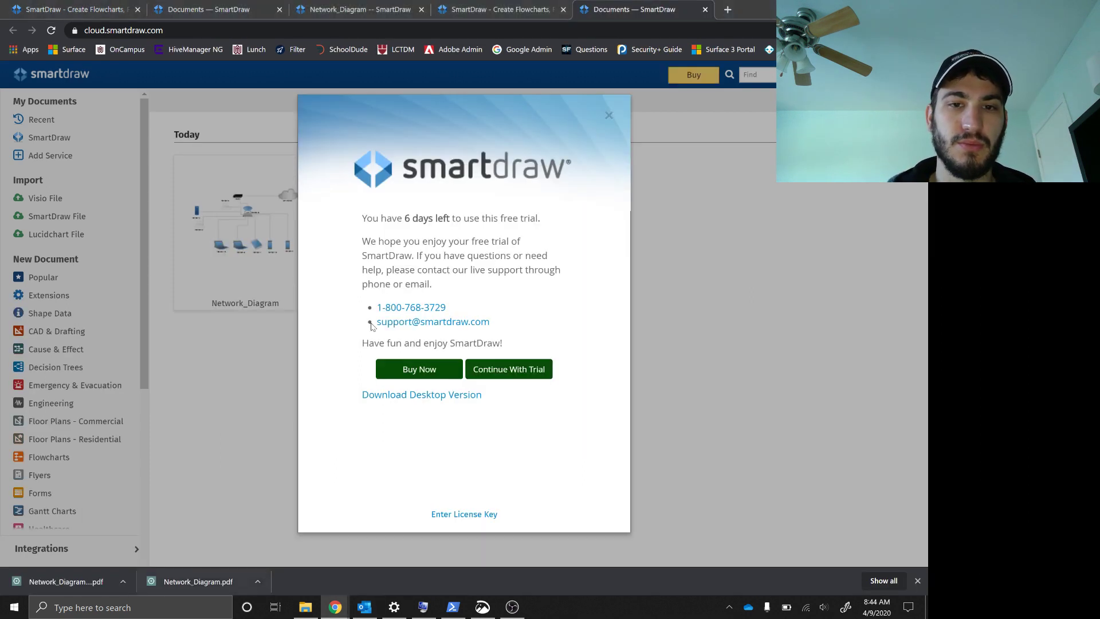
pyautogui.click(610, 115)
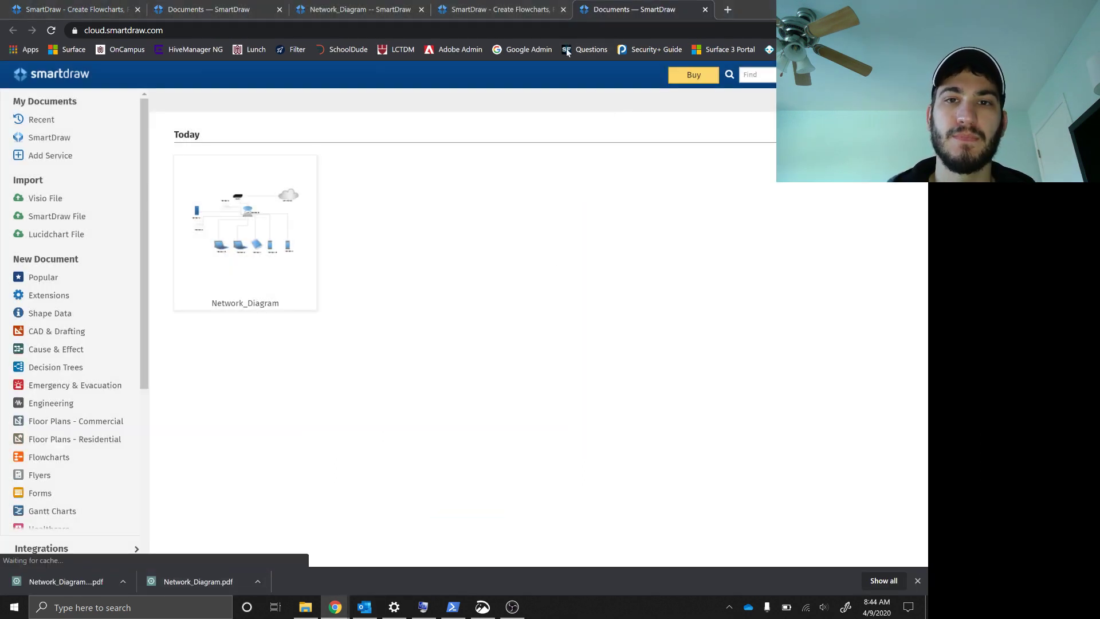
pyautogui.click(706, 10)
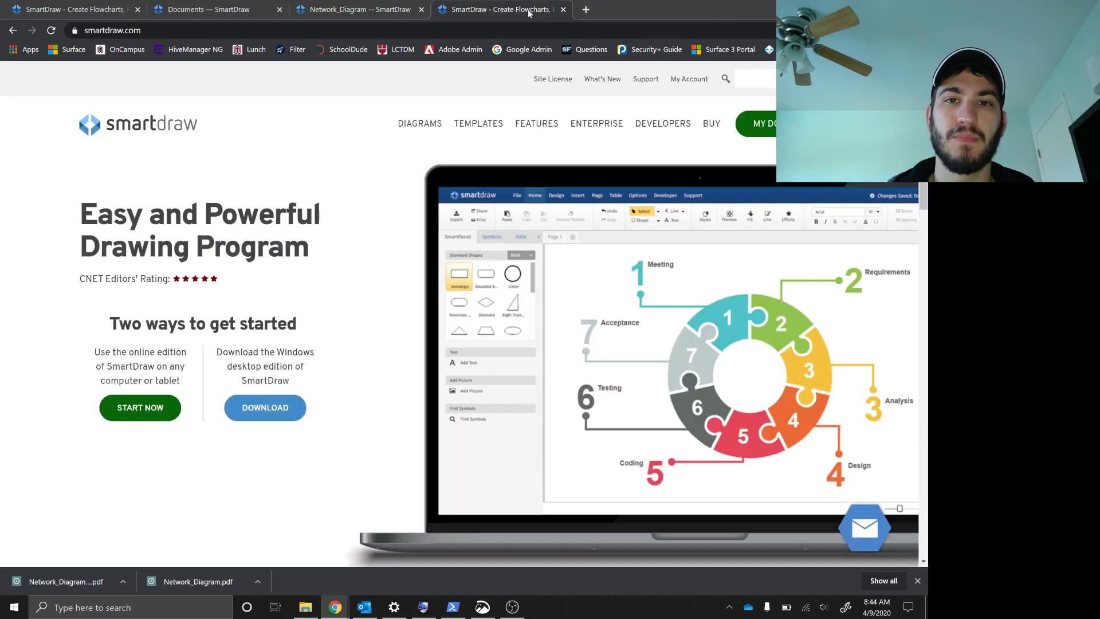
pyautogui.click(563, 9)
pyautogui.click(215, 9)
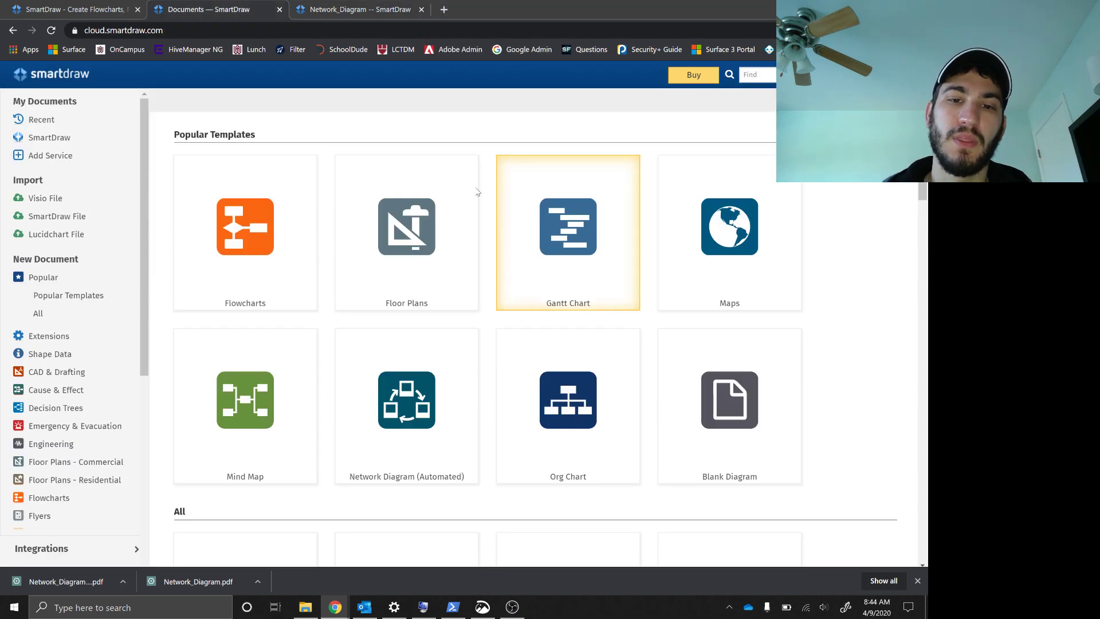
# Scroll through the template list from Activity Network to Workflow and back up.
pyautogui.scroll(-2, 469, 378)
pyautogui.scroll(2, 468, 378)
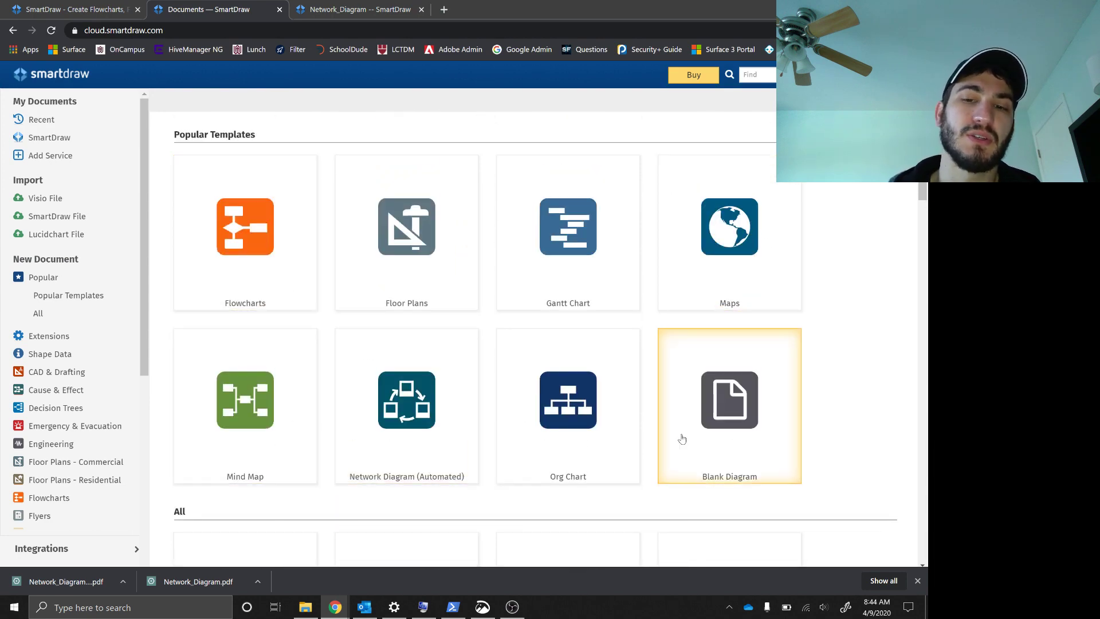
pyautogui.scroll(-5, 512, 402)
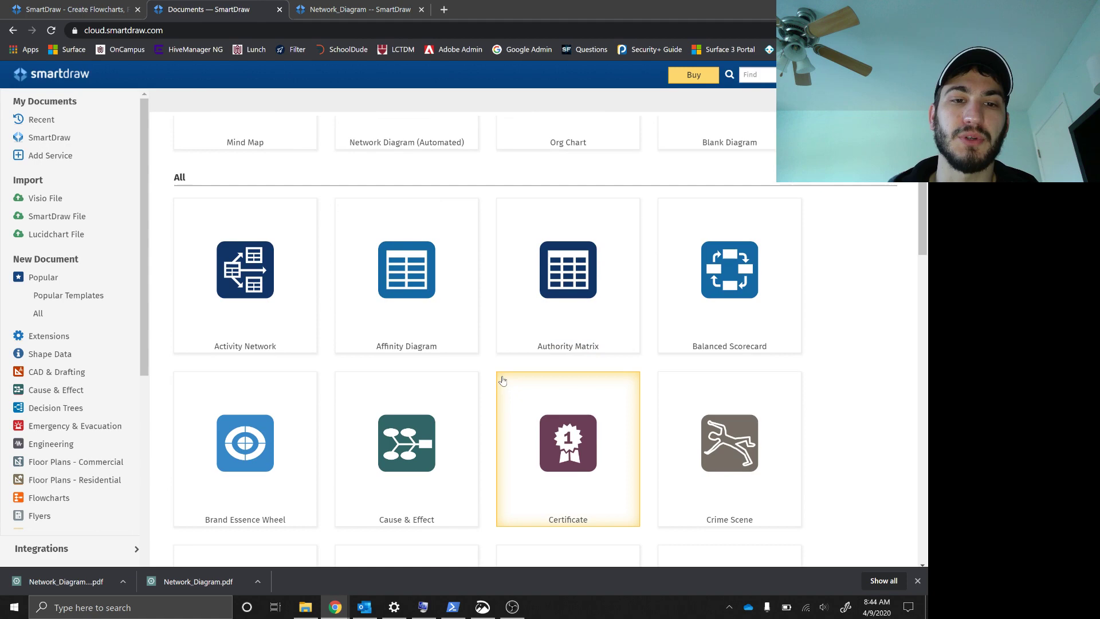
pyautogui.scroll(-6, 489, 342)
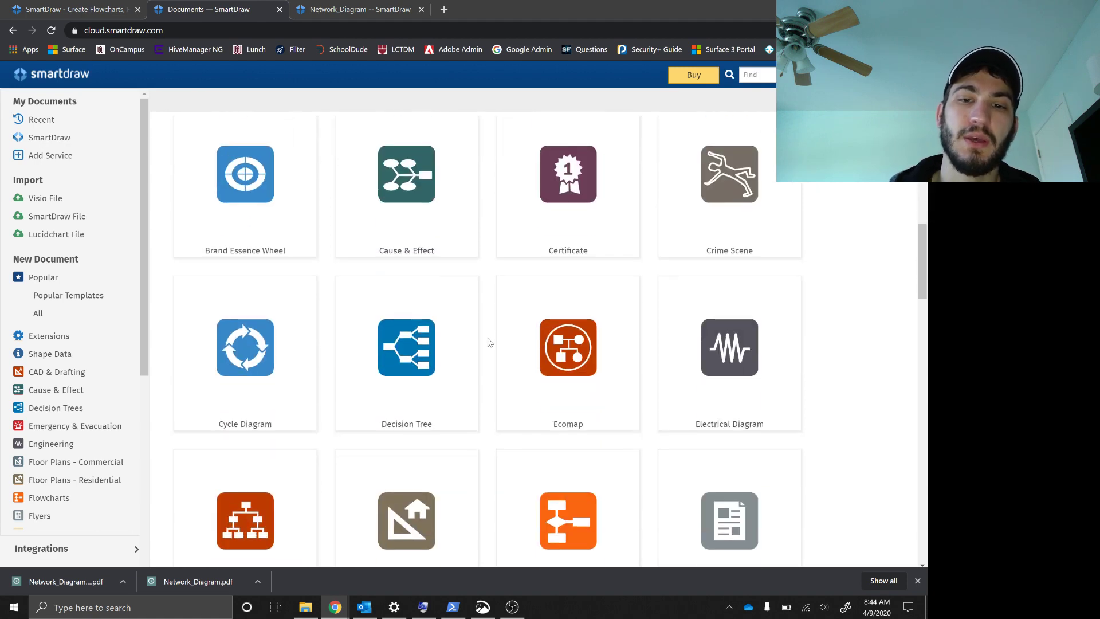
pyautogui.scroll(-15, 489, 342)
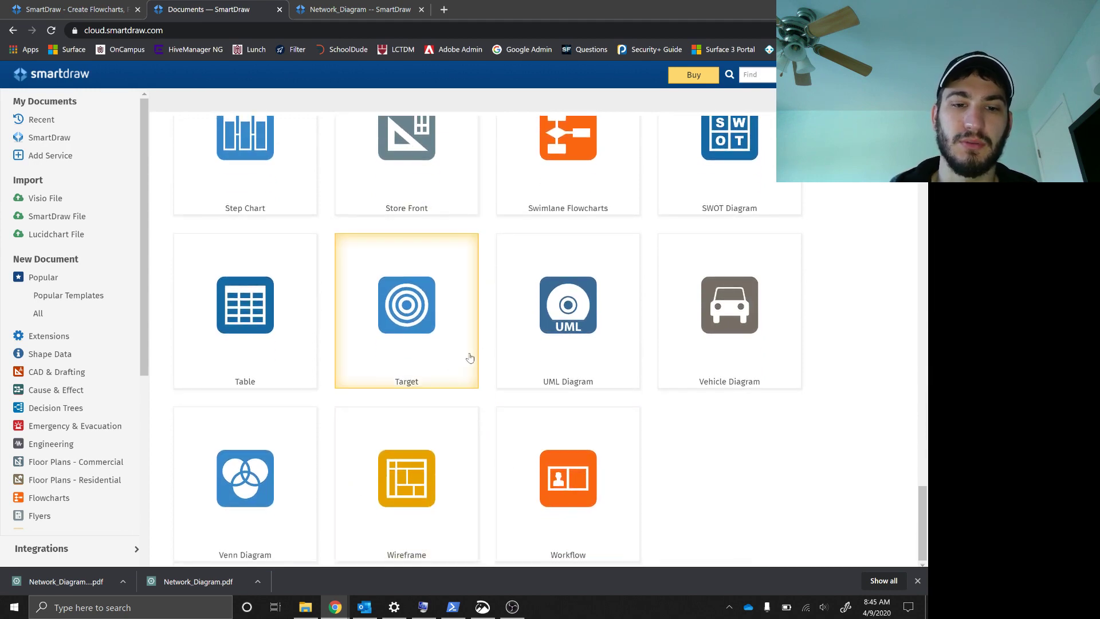
pyautogui.scroll(20, 479, 381)
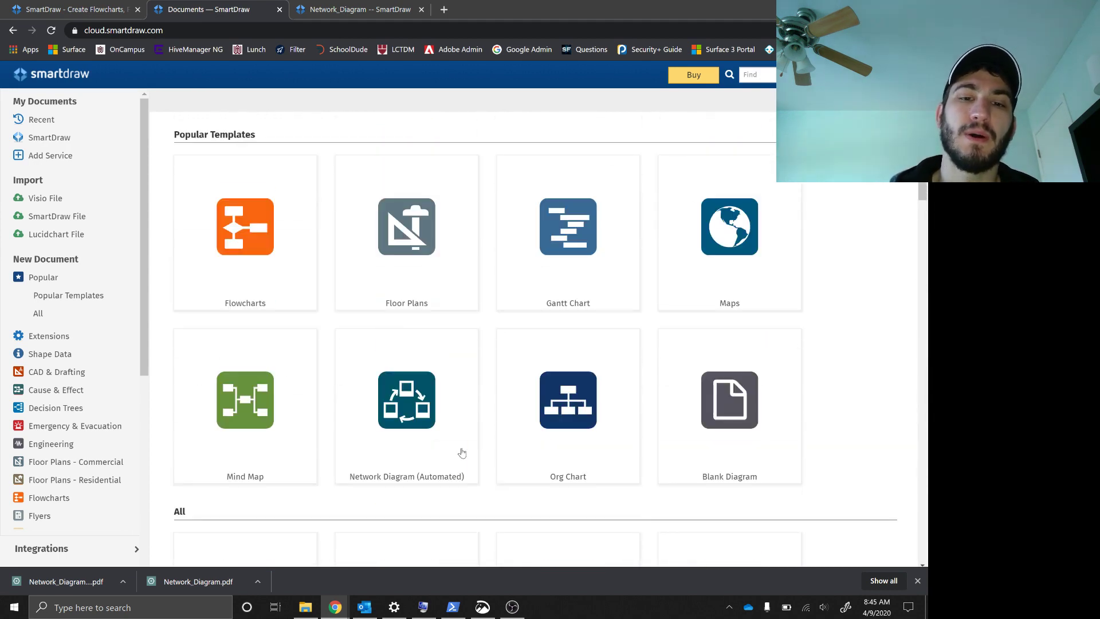
# Start a Network Diagram (Automated) document and place Samsung Galaxy phone, Firewall and IBM Mainframe symbols.
pyautogui.click(381, 416)
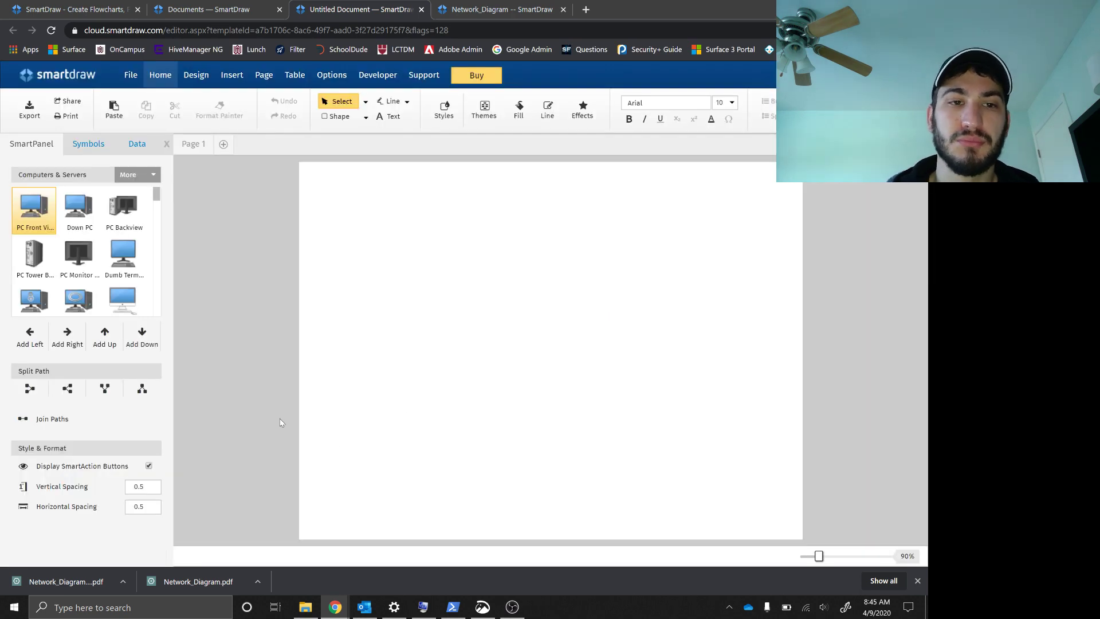
pyautogui.scroll(-7, 104, 241)
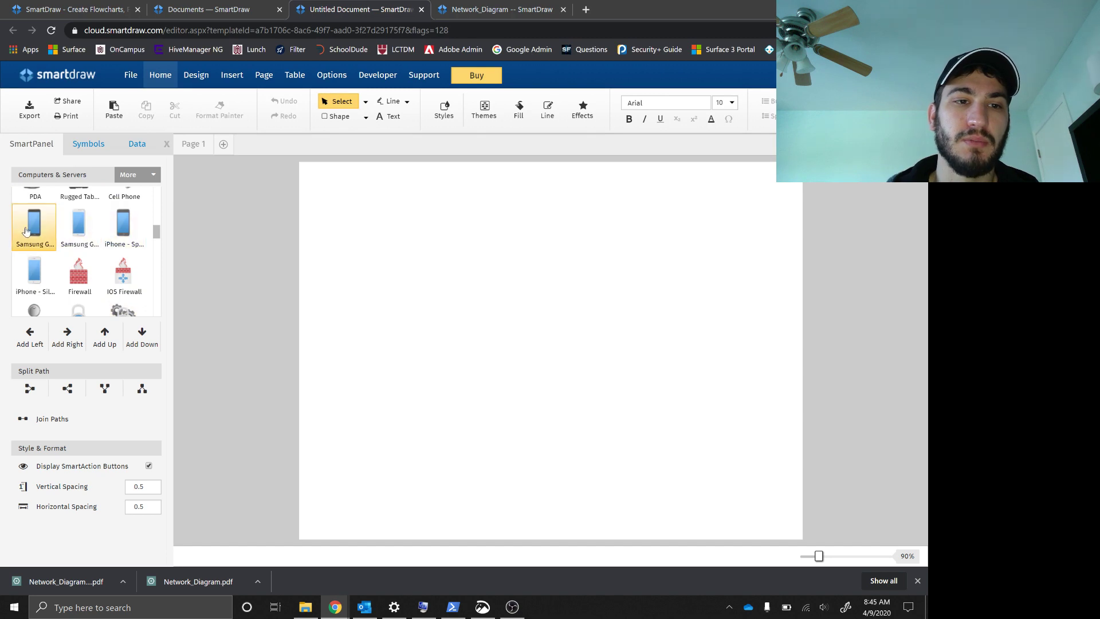
pyautogui.click(28, 233)
pyautogui.click(412, 314)
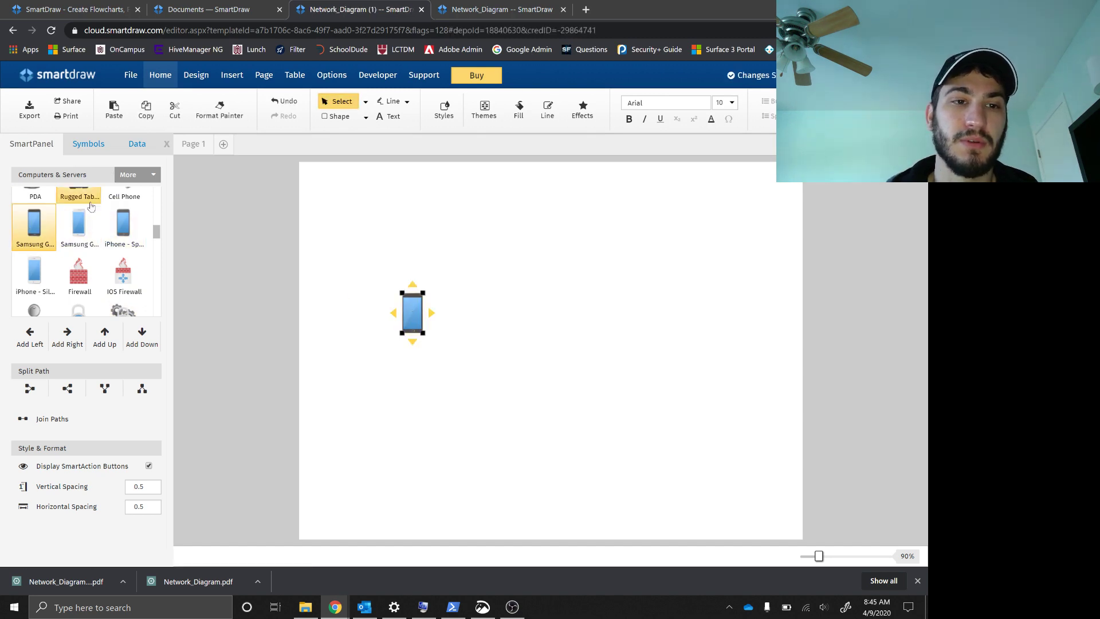
pyautogui.click(78, 274)
pyautogui.click(330, 226)
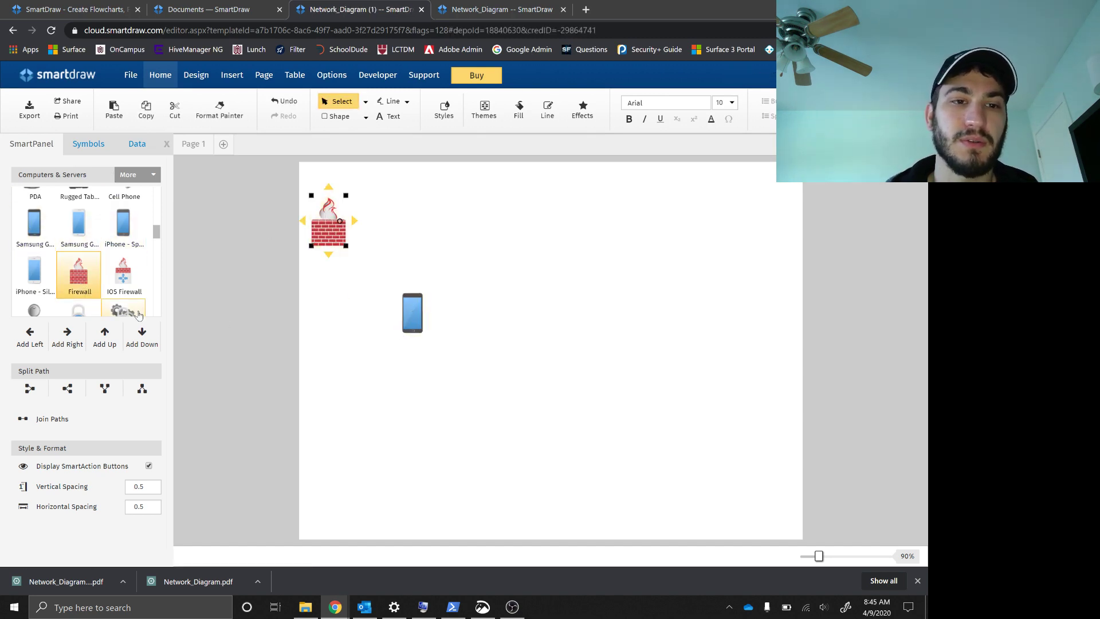
pyautogui.scroll(-5, 74, 264)
pyautogui.scroll(-3, 75, 268)
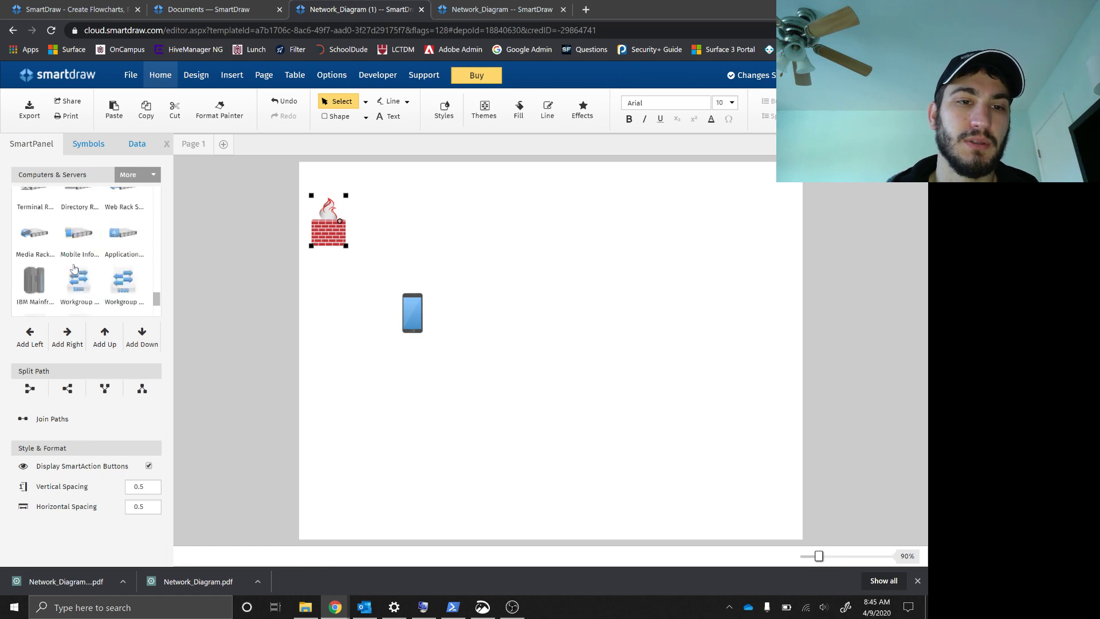
pyautogui.click(31, 253)
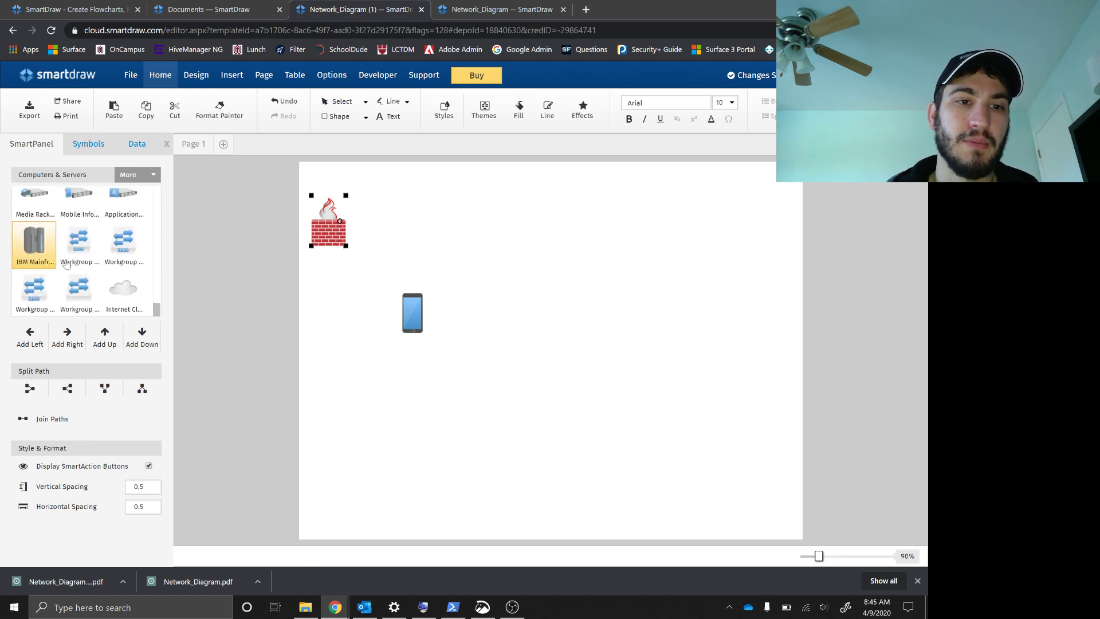
pyautogui.click(347, 327)
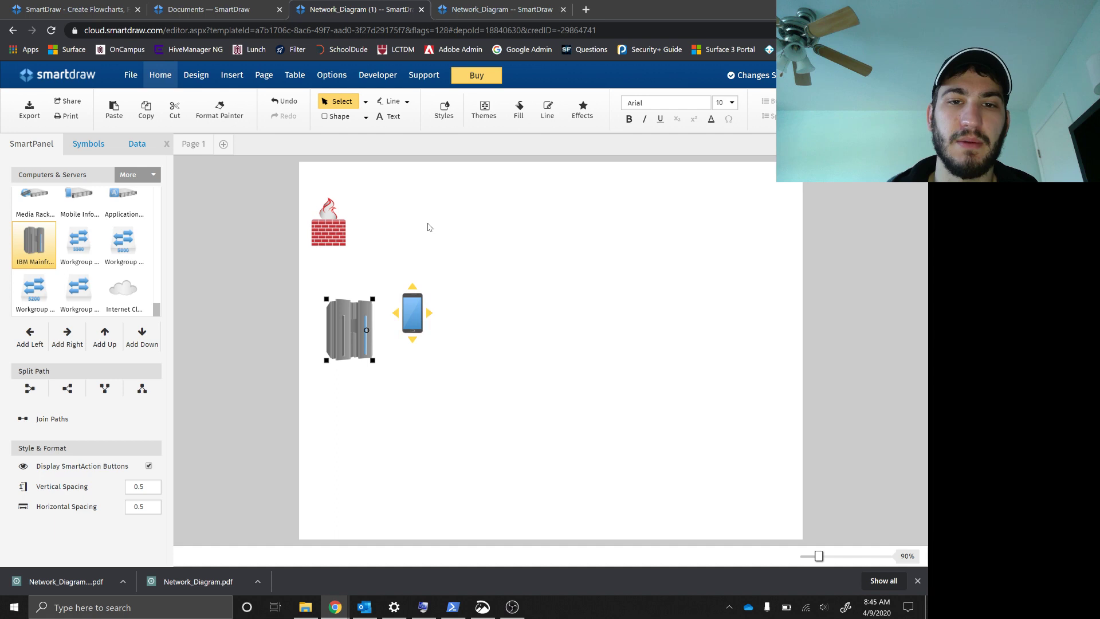
# Delete the mainframe, firewall and phone, leaving the page blank.
pyautogui.press('Delete')
pyautogui.click(334, 225)
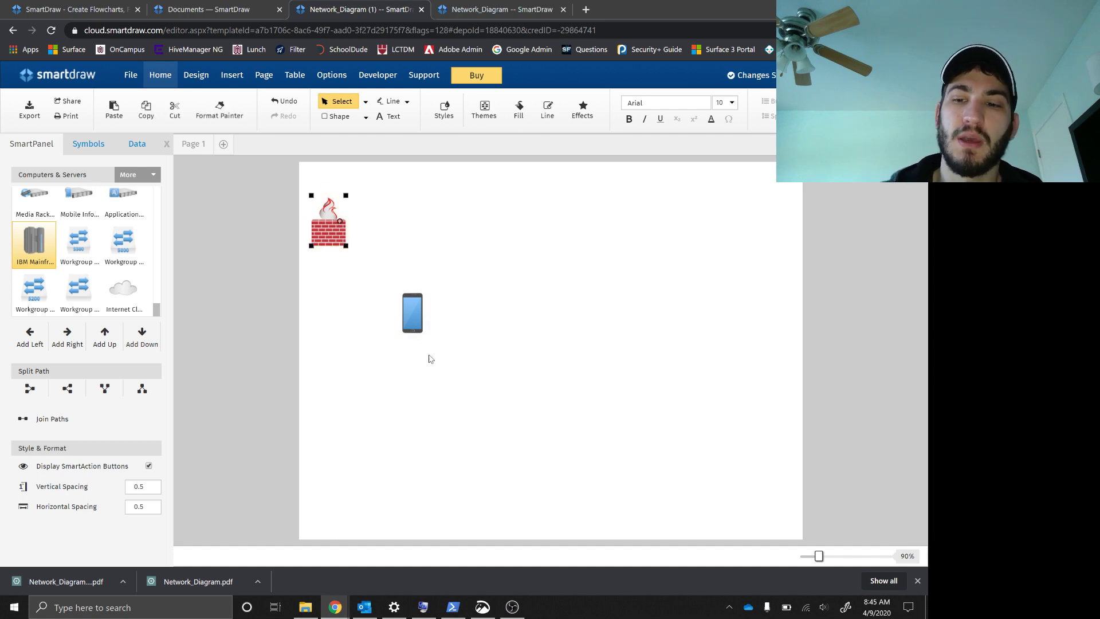
pyautogui.press('Delete')
pyautogui.click(416, 315)
pyautogui.press('Delete')
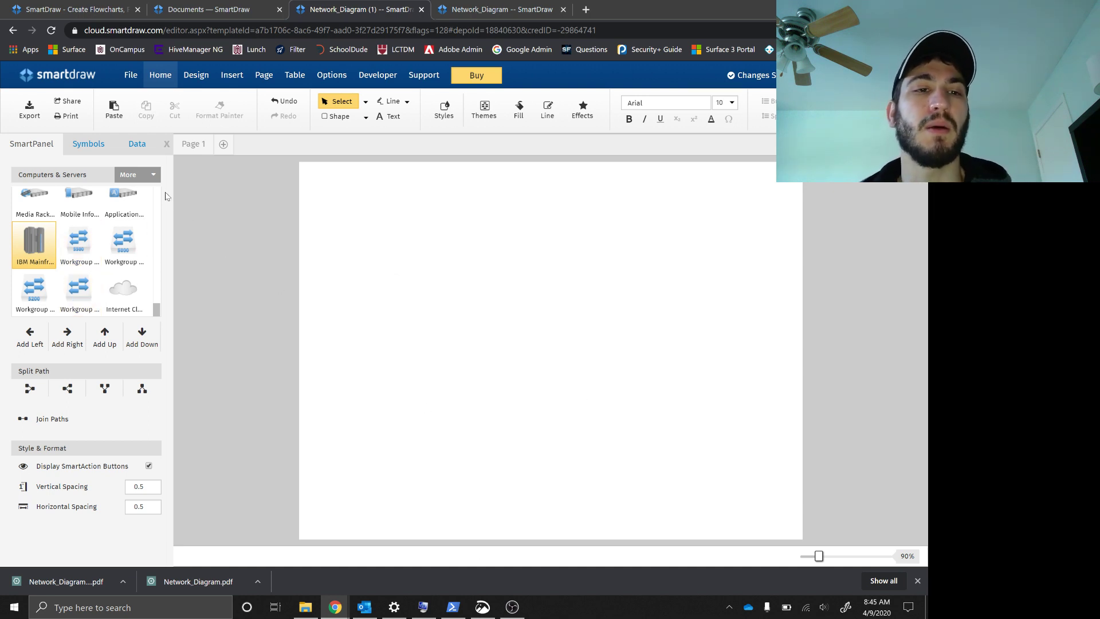
# Return to the completed network diagram and dismiss the PDF export completion notice.
pyautogui.click(151, 176)
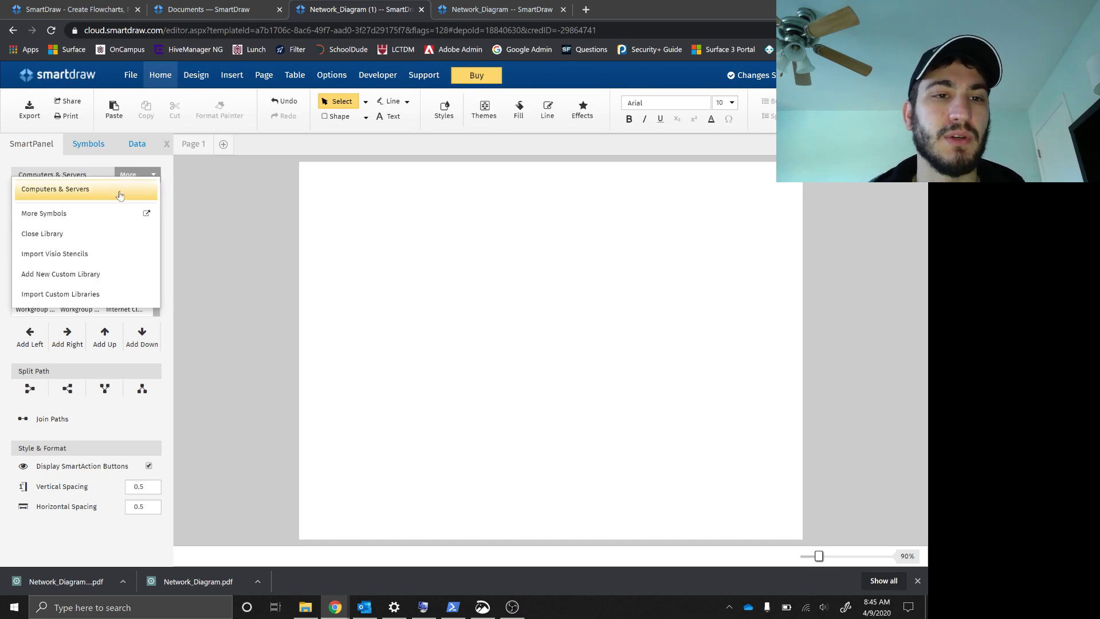
pyautogui.click(190, 214)
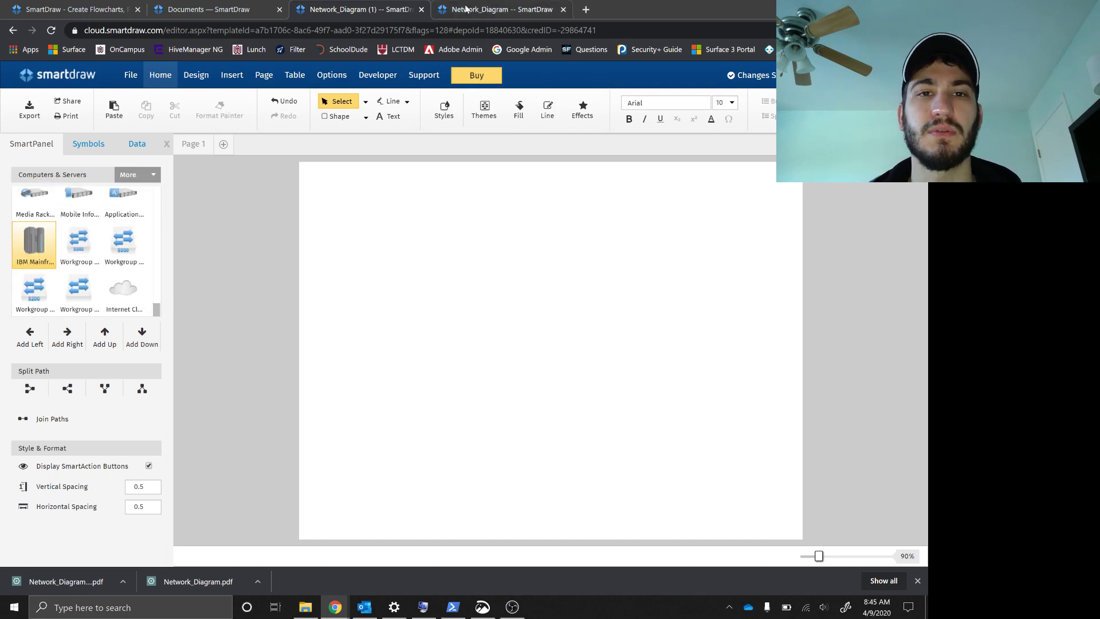
pyautogui.click(466, 9)
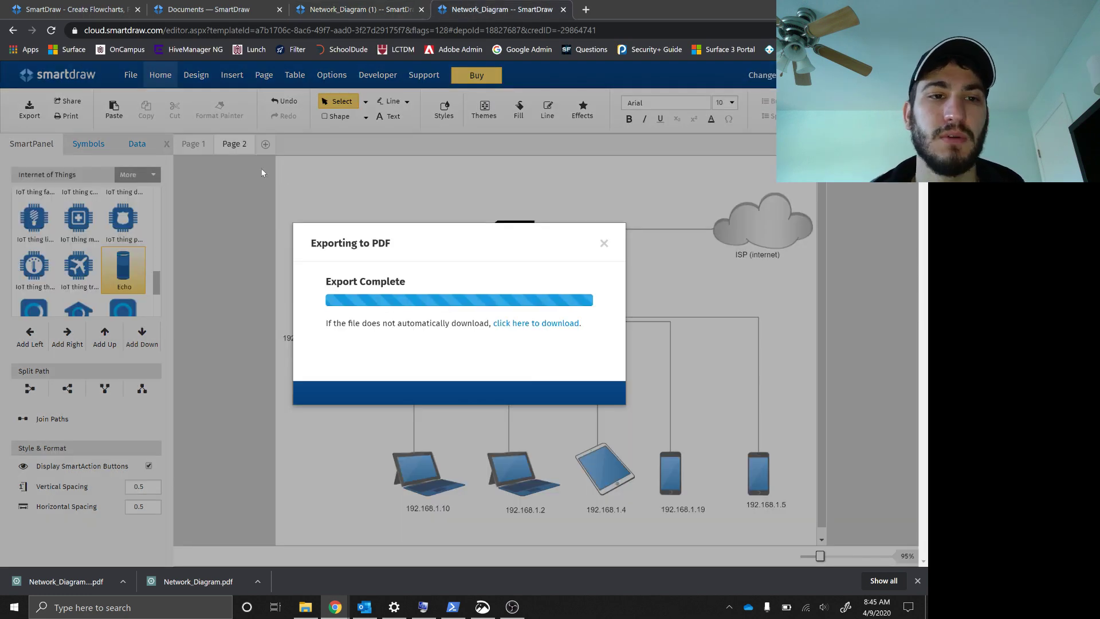
pyautogui.click(602, 244)
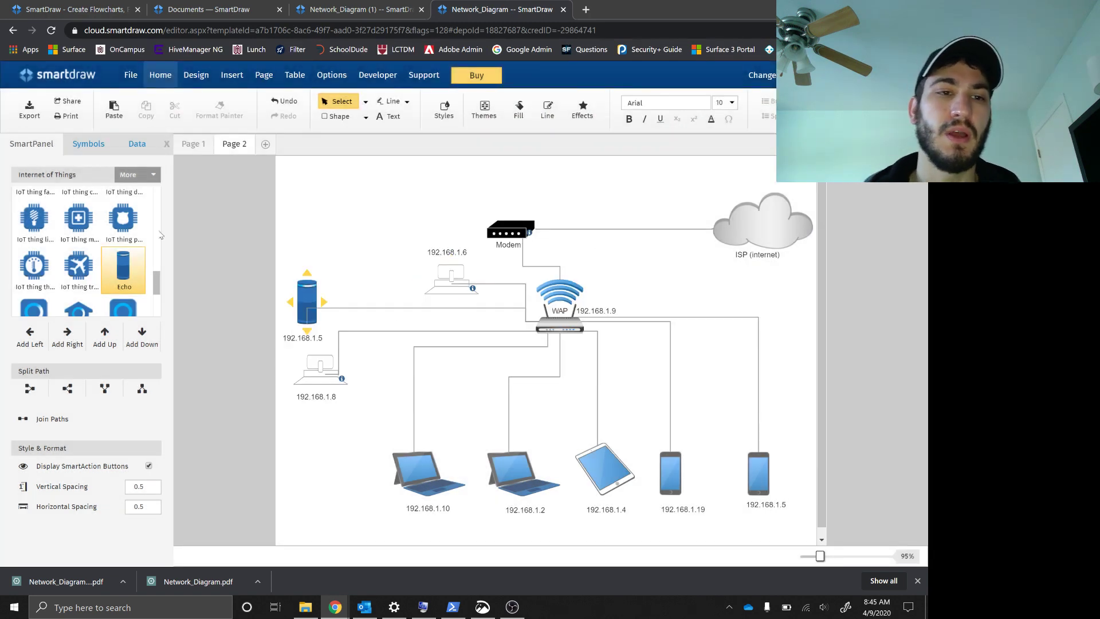
pyautogui.scroll(3, 127, 187)
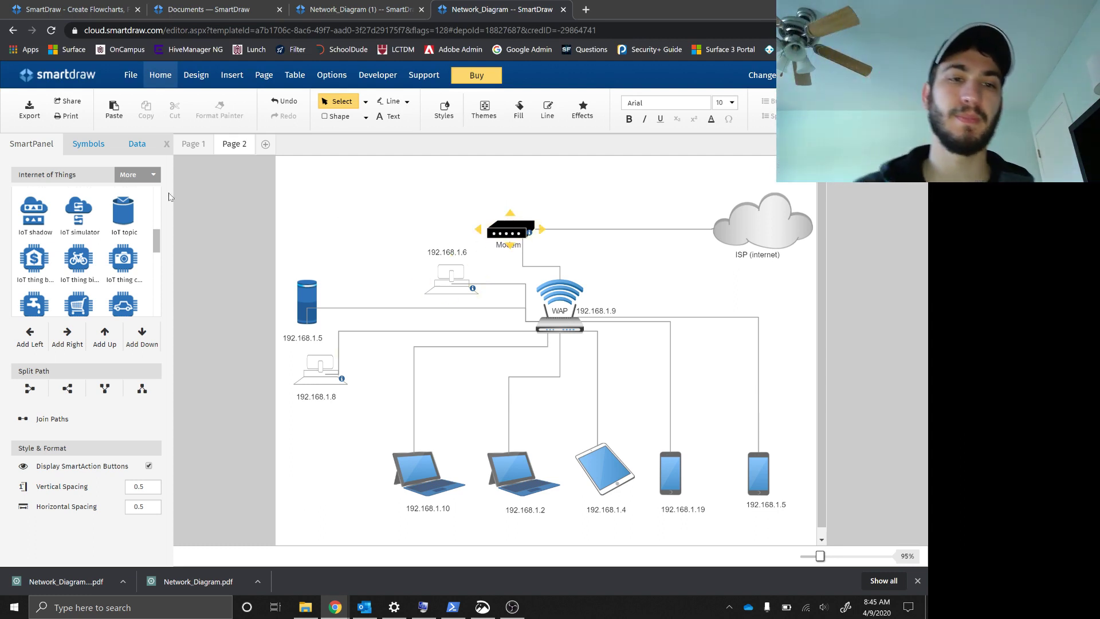
# Load the WAN symbol library and scroll through its symbols.
pyautogui.click(138, 178)
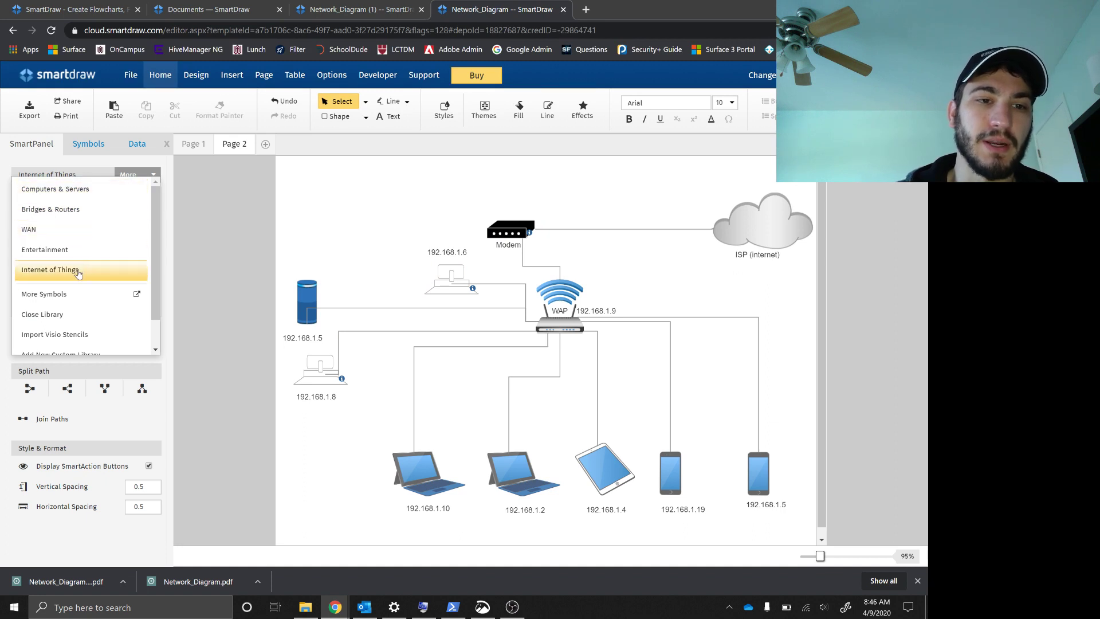
pyautogui.moveTo(304, 291)
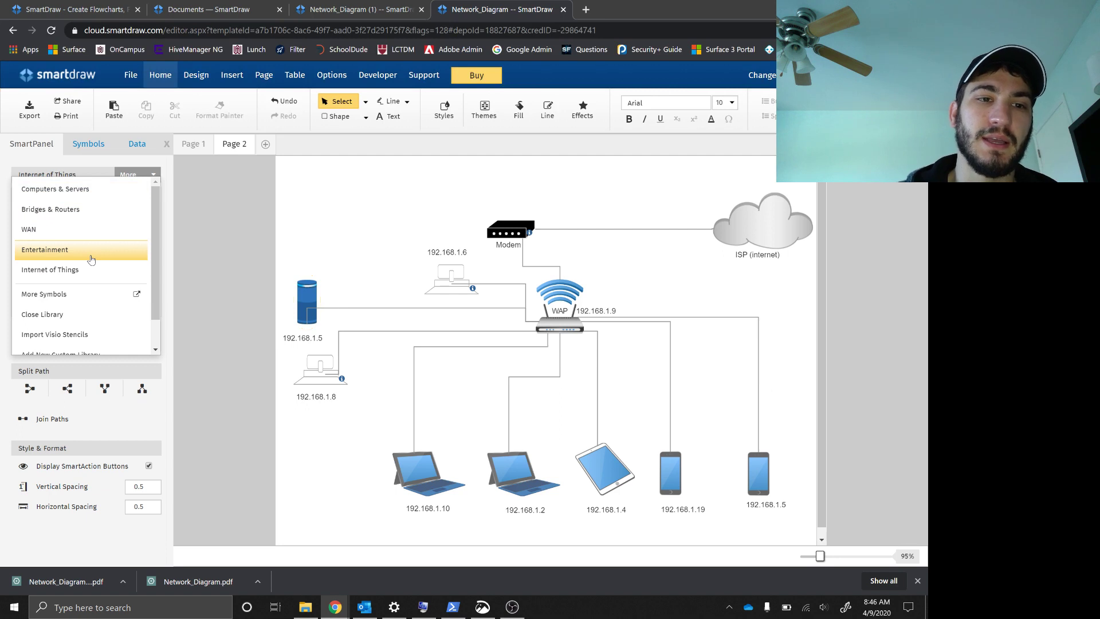
pyautogui.moveTo(321, 373)
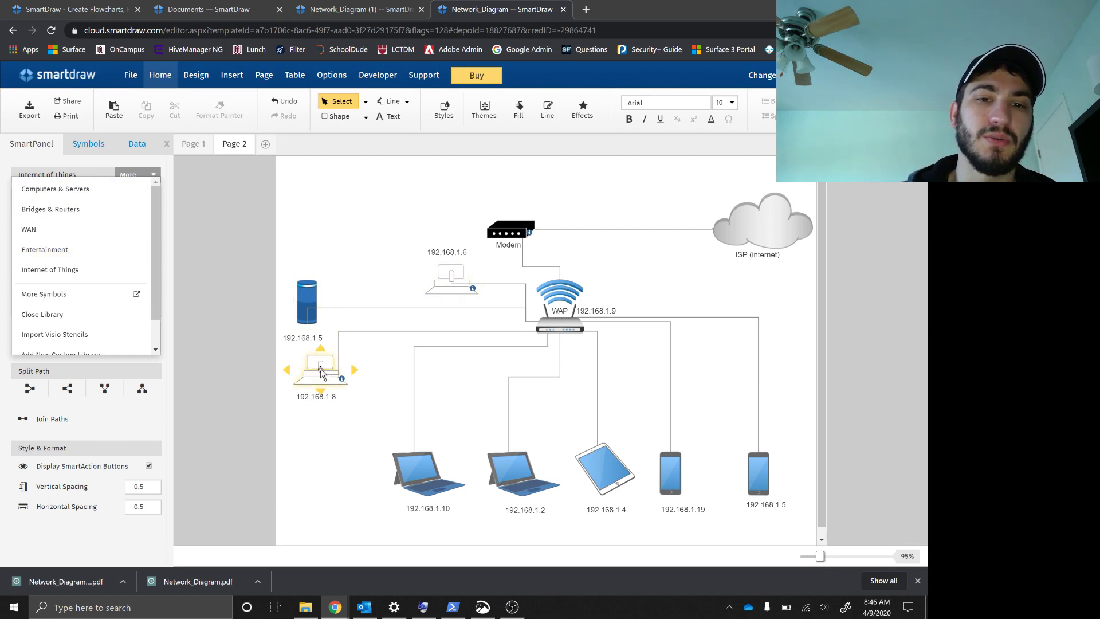
pyautogui.moveTo(451, 277)
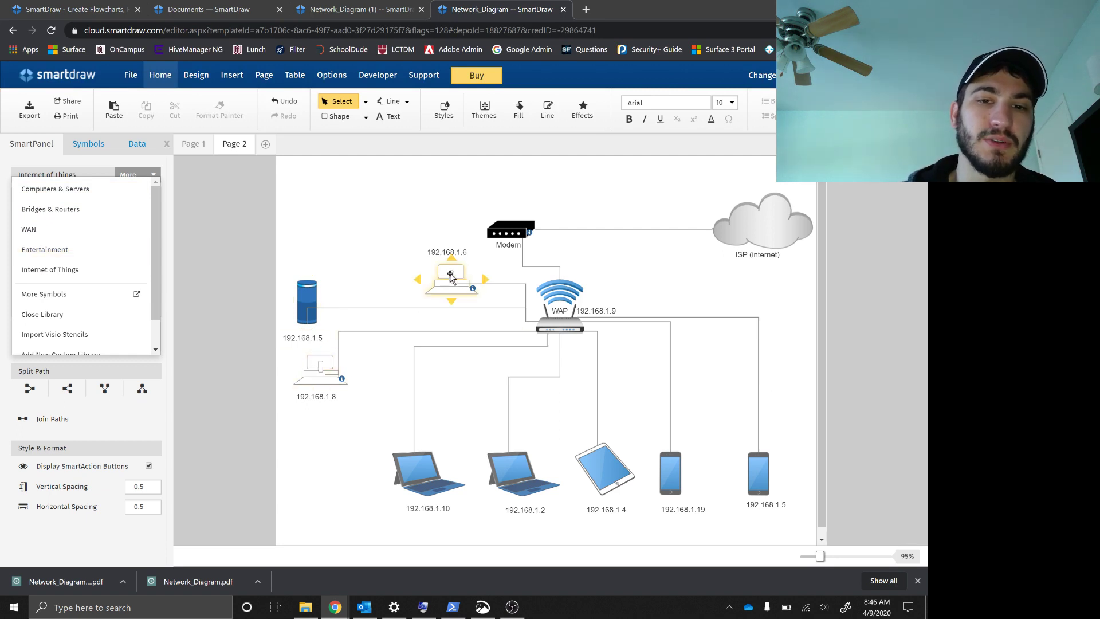
pyautogui.click(68, 231)
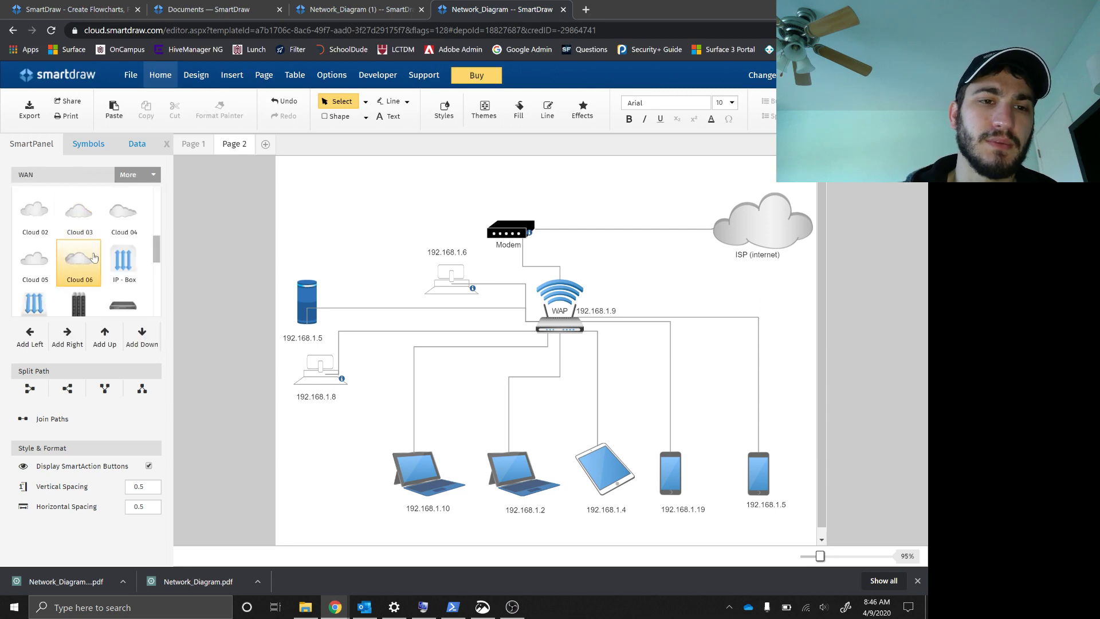
pyautogui.scroll(-5, 117, 287)
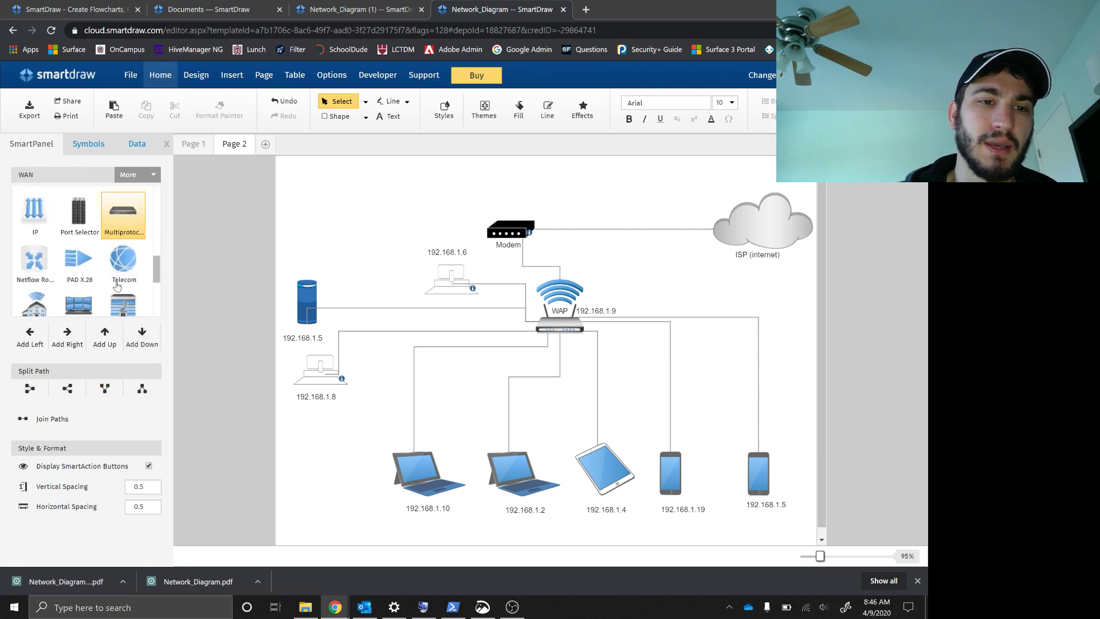
pyautogui.scroll(-5, 117, 286)
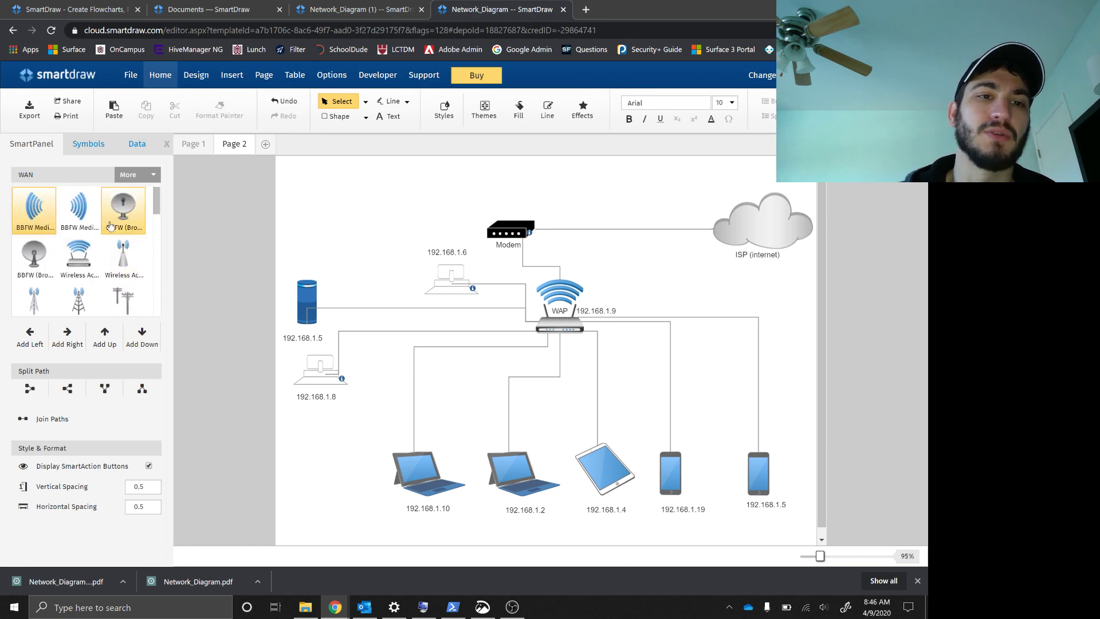
# Load the Bridges & Routers symbol library and scroll through its symbols.
pyautogui.click(128, 175)
pyautogui.click(109, 209)
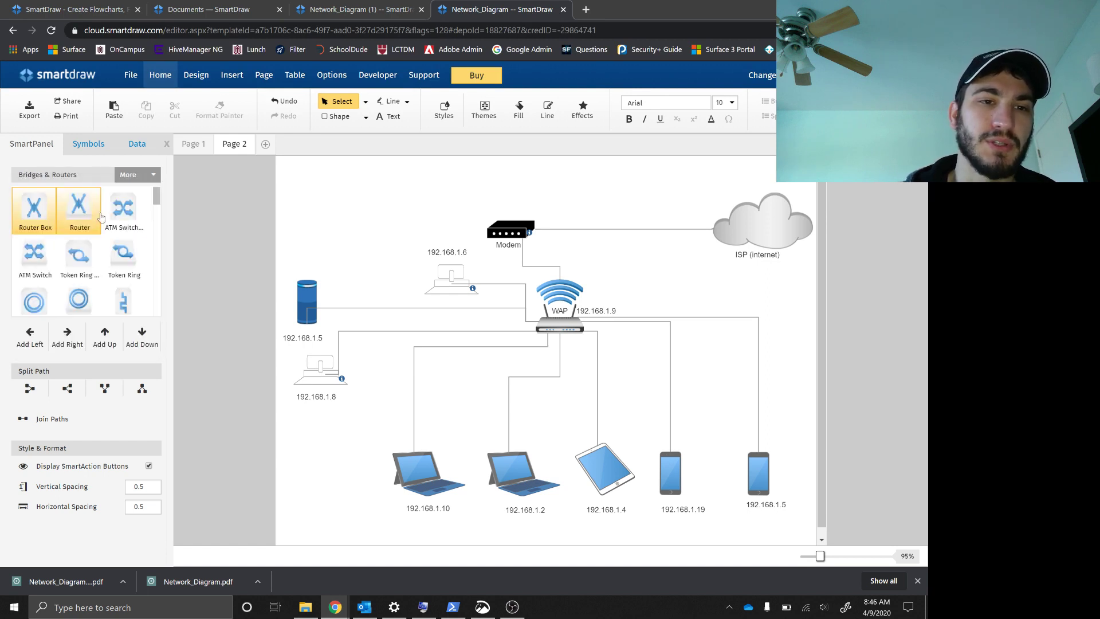
pyautogui.scroll(1, 115, 269)
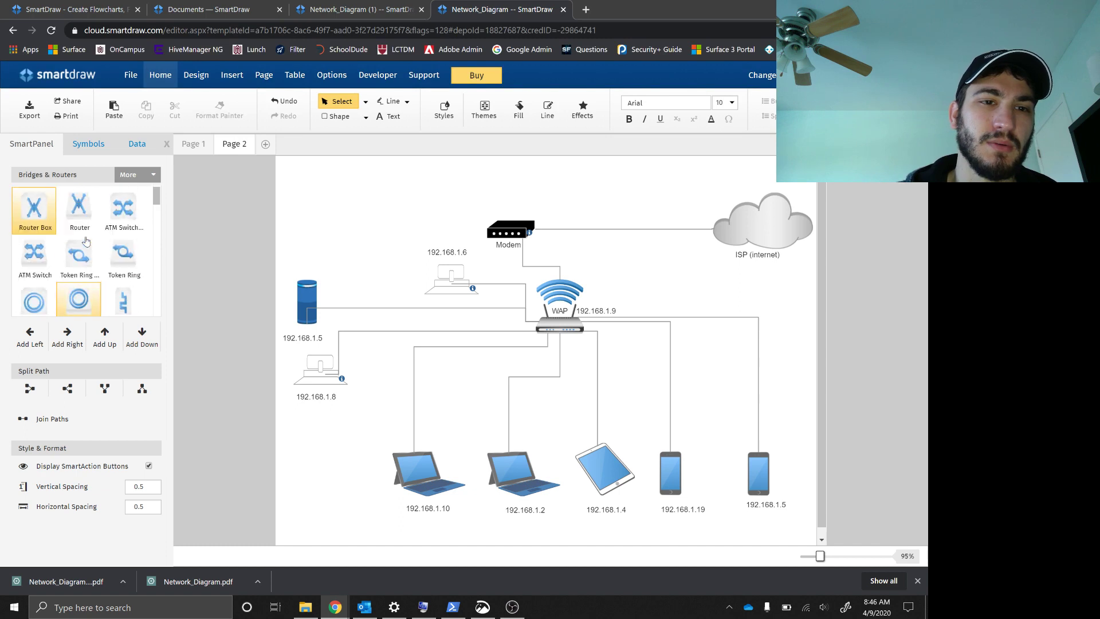
pyautogui.scroll(-5, 130, 241)
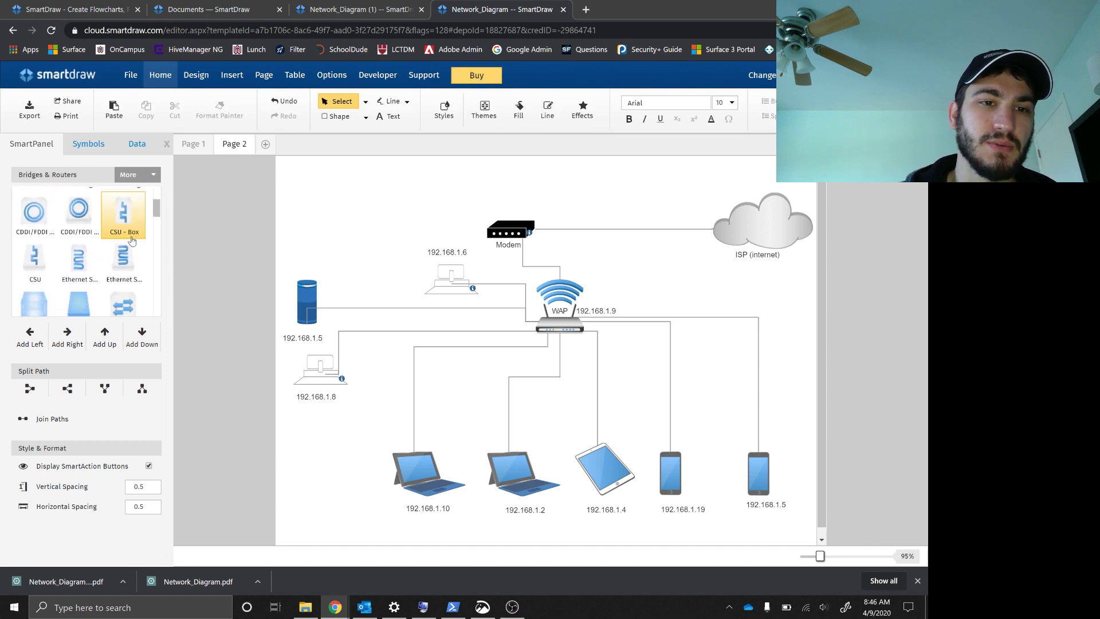
pyautogui.scroll(-6, 130, 242)
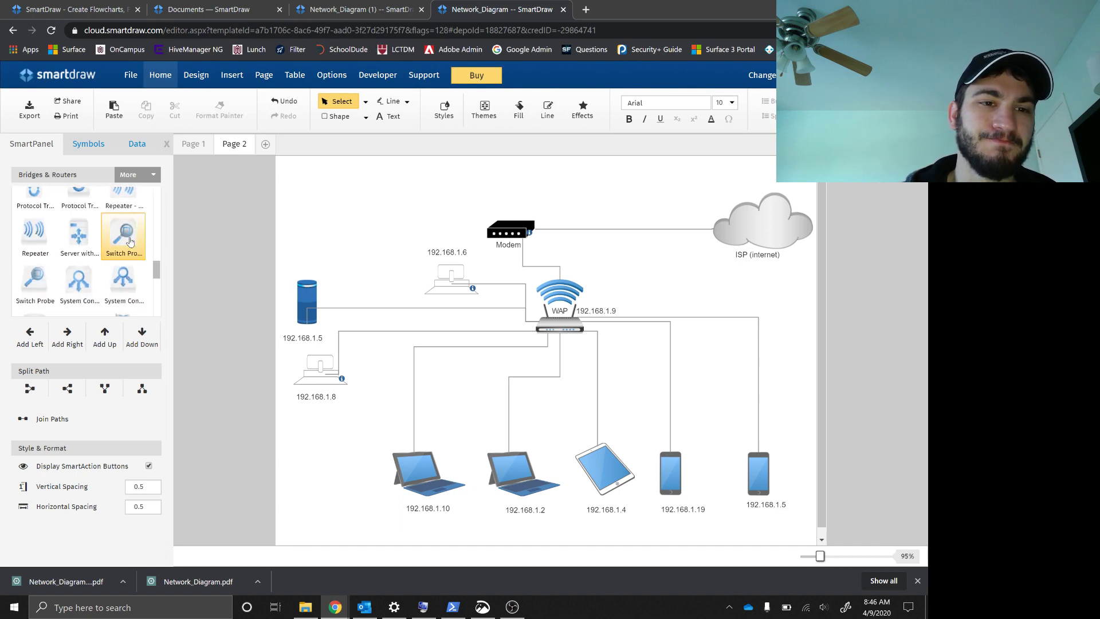
pyautogui.scroll(-1, 130, 242)
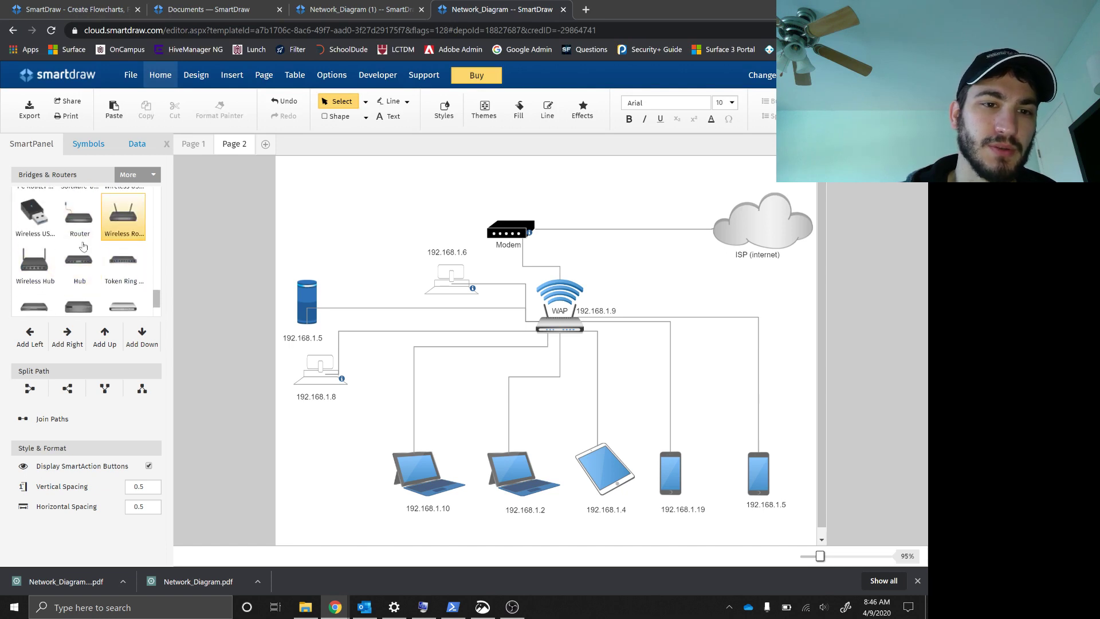
pyautogui.scroll(-1, 108, 261)
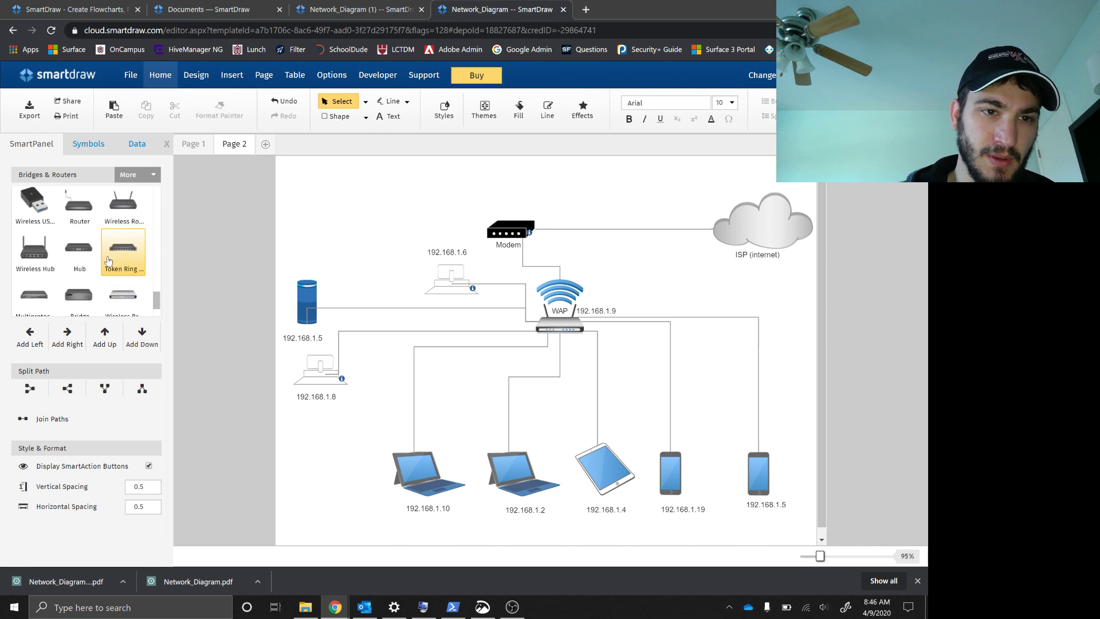
# Load the Computers & Servers library and inspect the Modem shape's editing options.
pyautogui.click(133, 184)
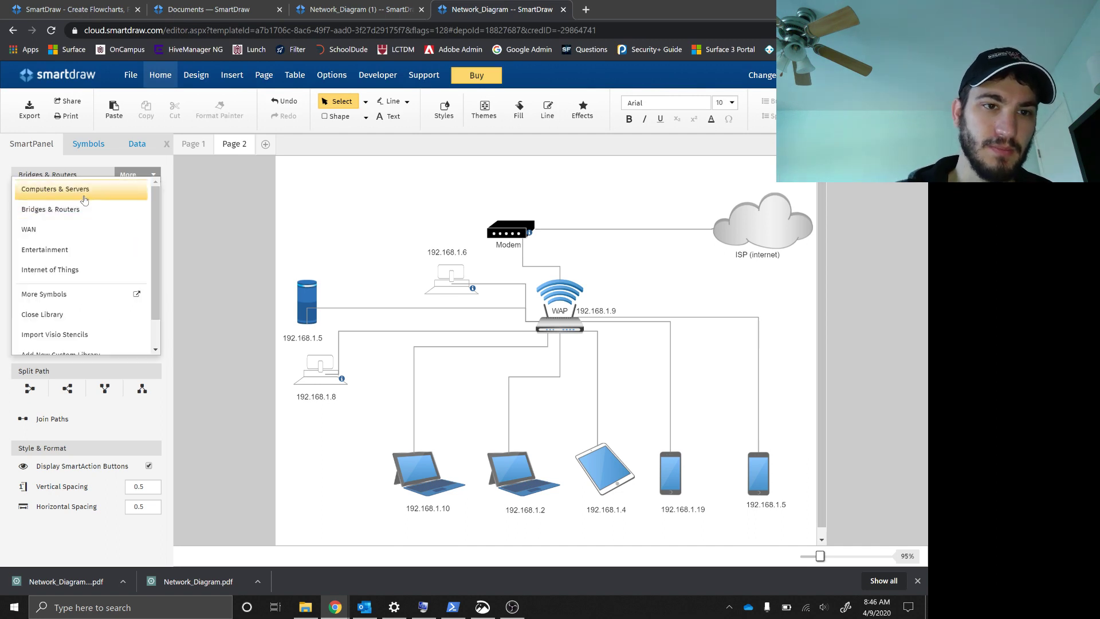
pyautogui.click(84, 197)
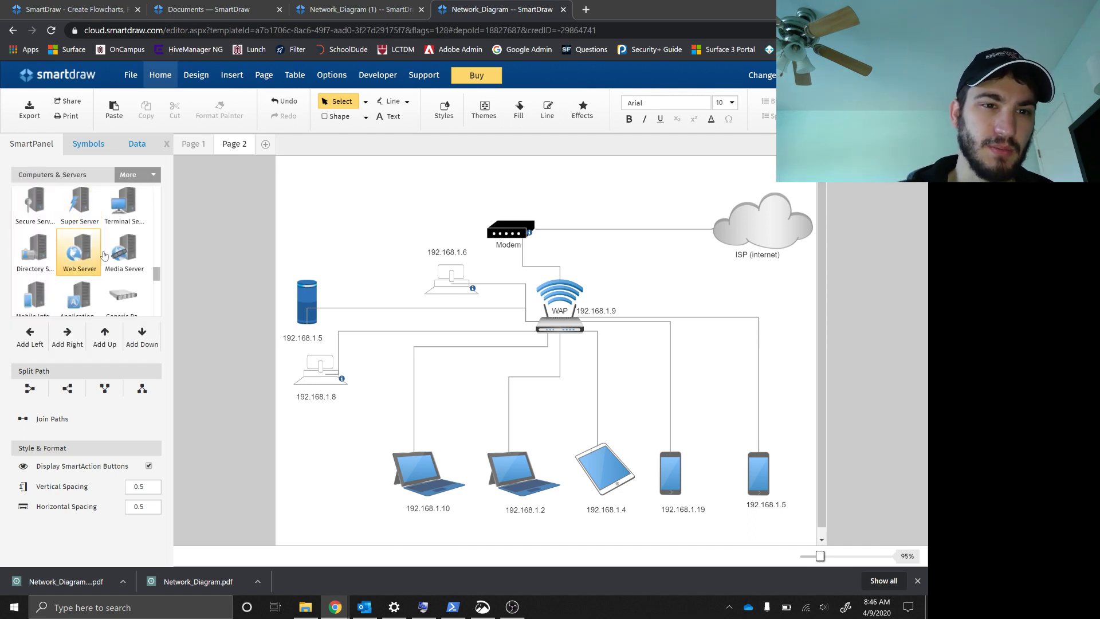
pyautogui.scroll(-5, 104, 254)
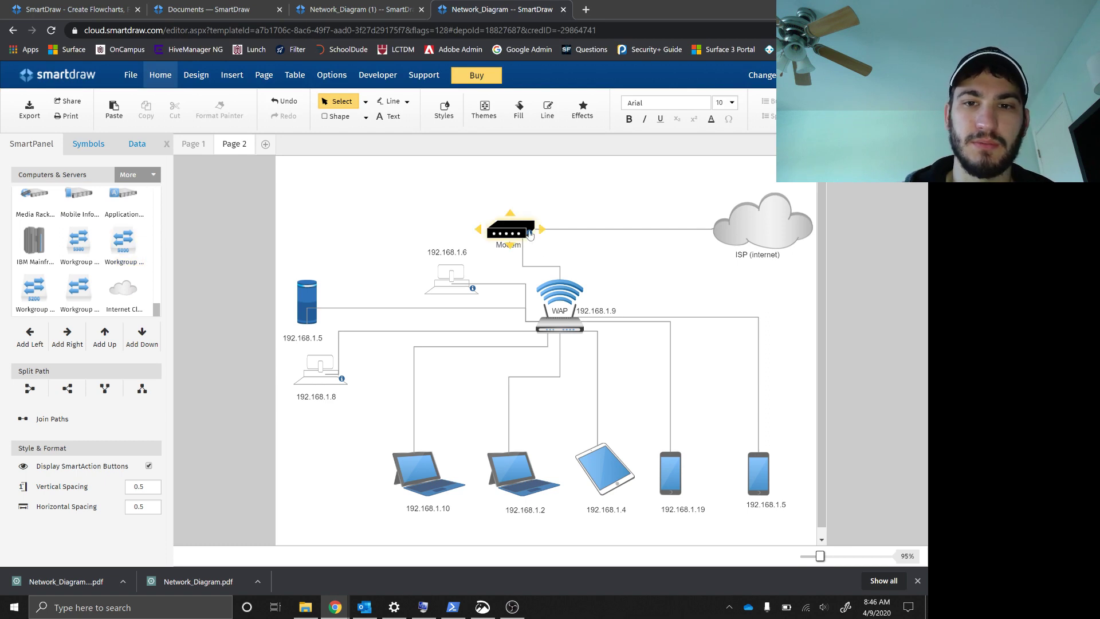
pyautogui.moveTo(531, 235)
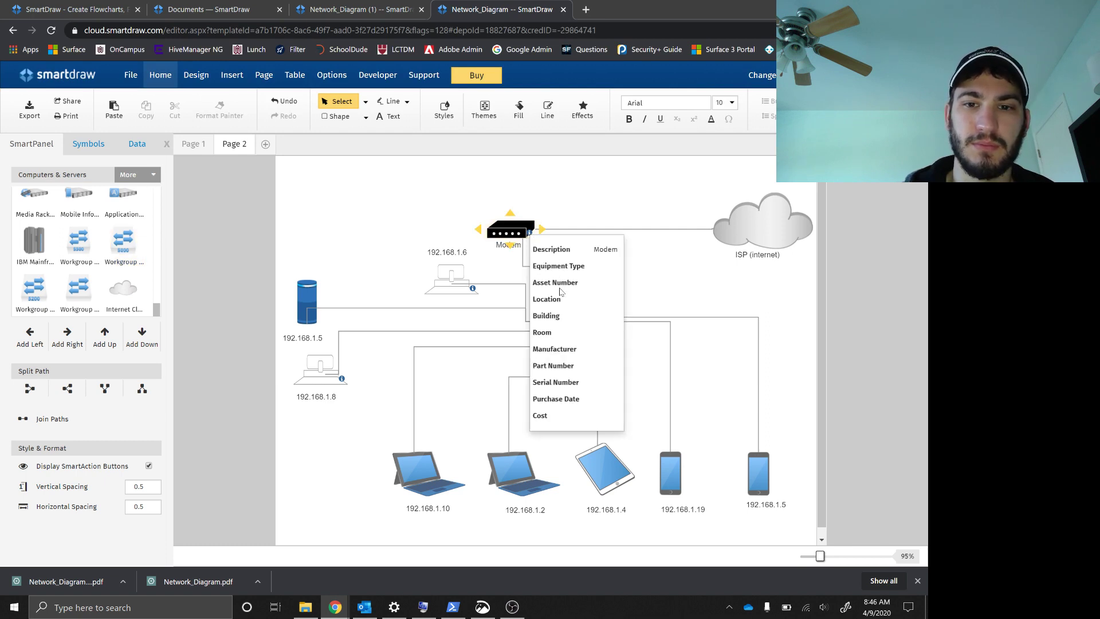
pyautogui.click(511, 224)
pyautogui.rightClick(512, 231)
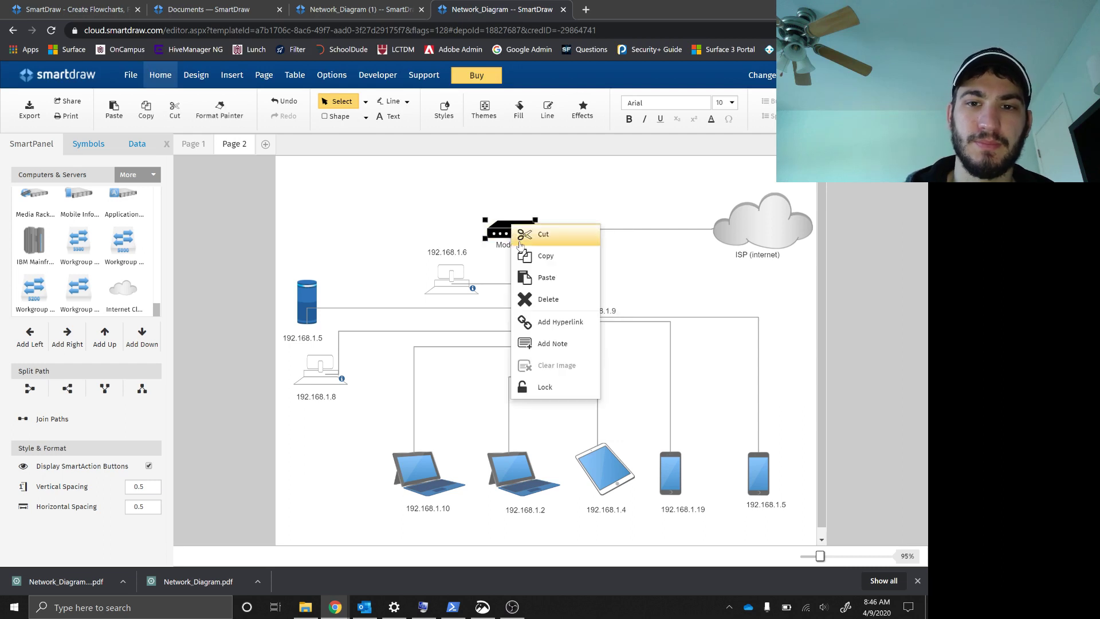
pyautogui.click(373, 205)
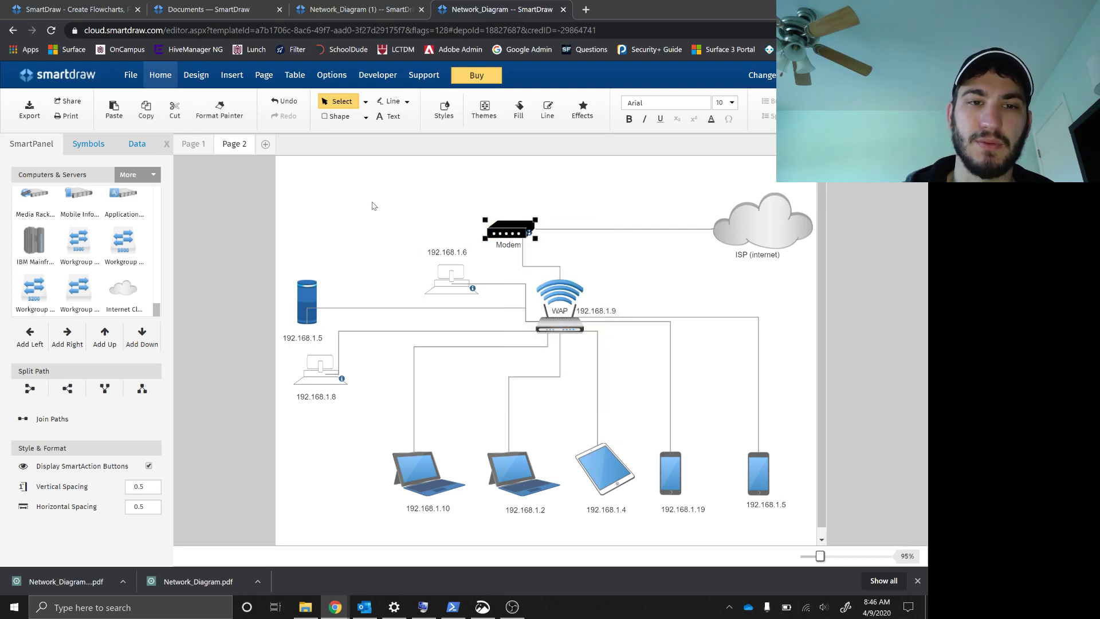
pyautogui.click(143, 175)
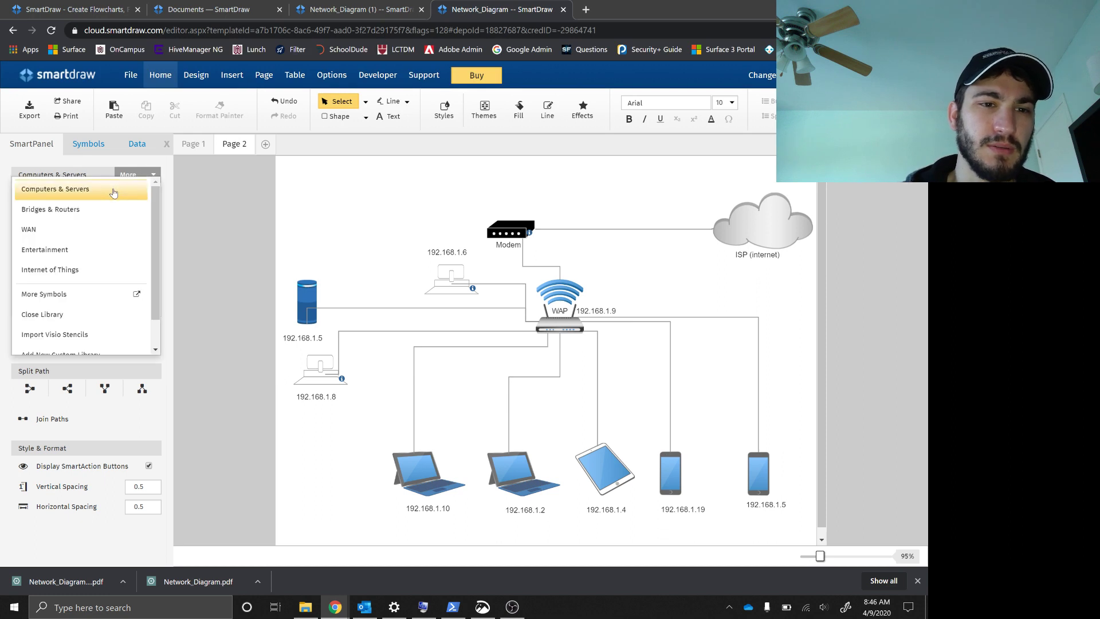
# Search the symbol browser for 'mo' and view the Cisco Products (Color) - 1 results.
pyautogui.click(96, 294)
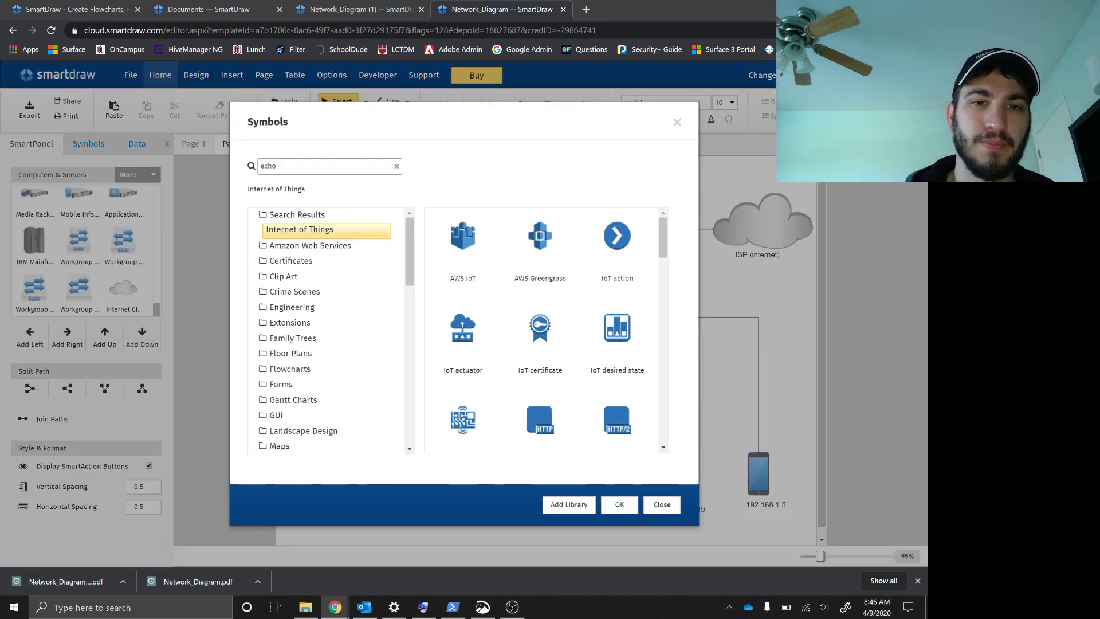
pyautogui.write('modem')
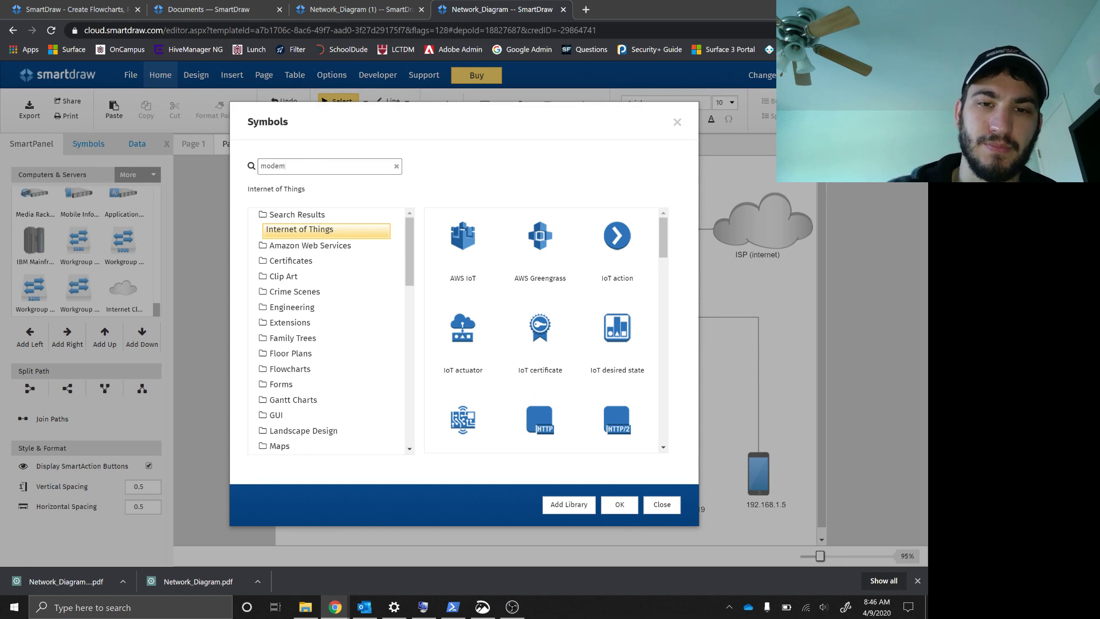
pyautogui.press('Return')
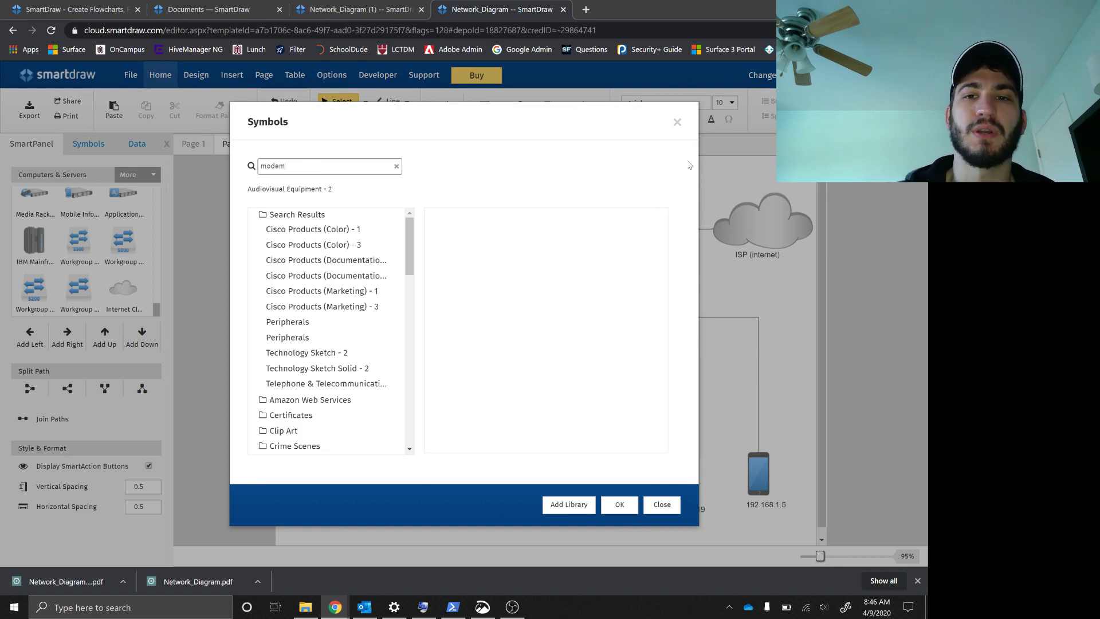
pyautogui.click(286, 228)
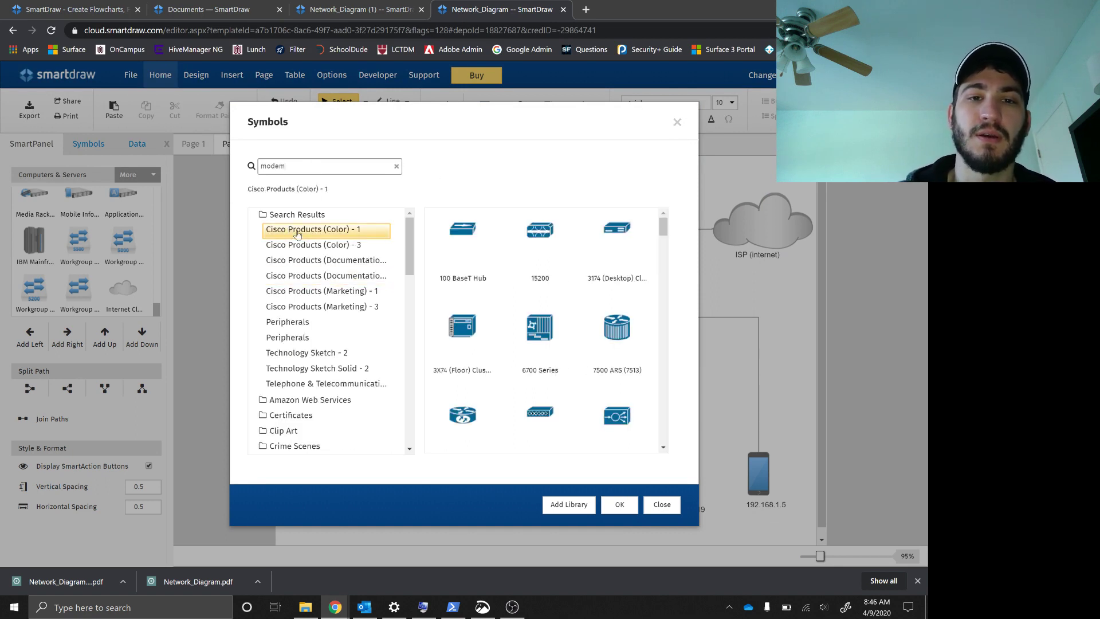
pyautogui.scroll(-5, 315, 375)
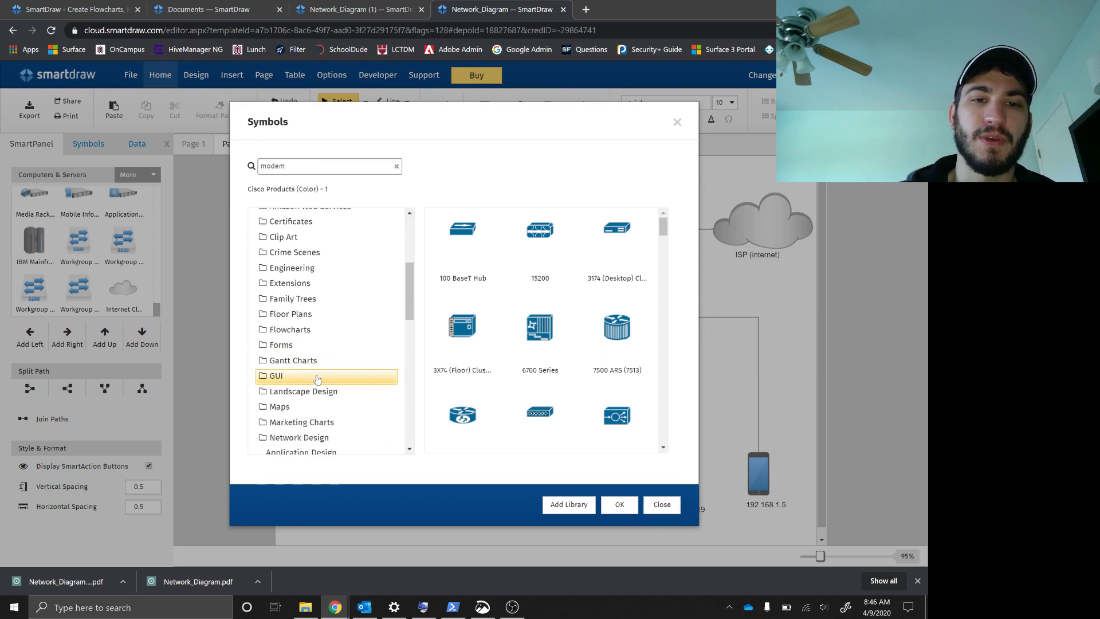
# Browse the Clip Art categories Animals, Business, Law and Money.
pyautogui.click(287, 237)
pyautogui.click(281, 252)
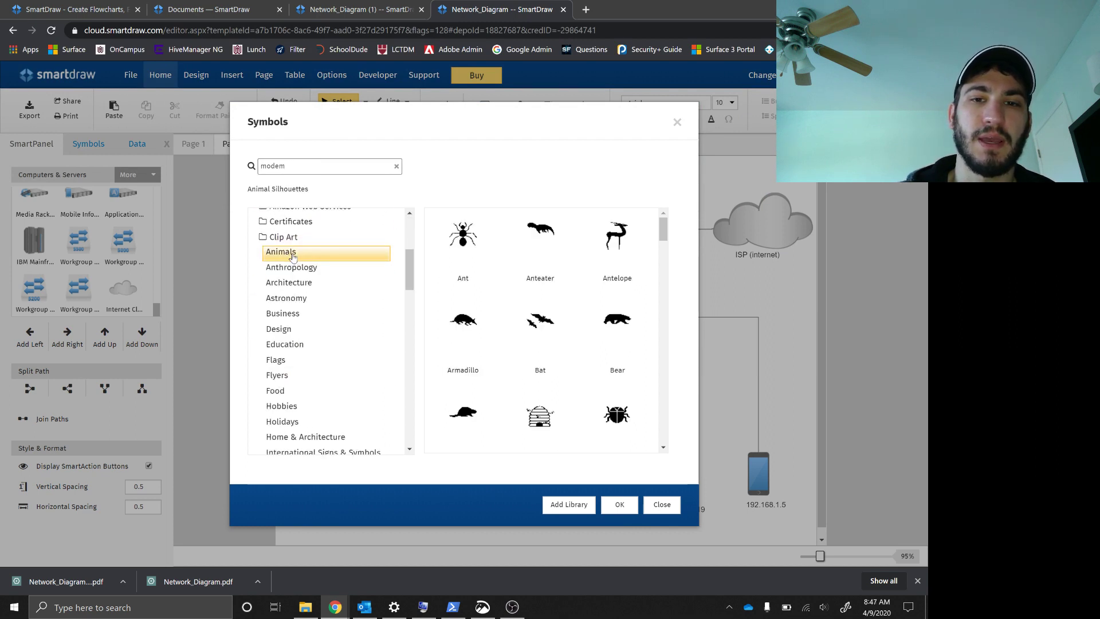
pyautogui.scroll(-10, 532, 291)
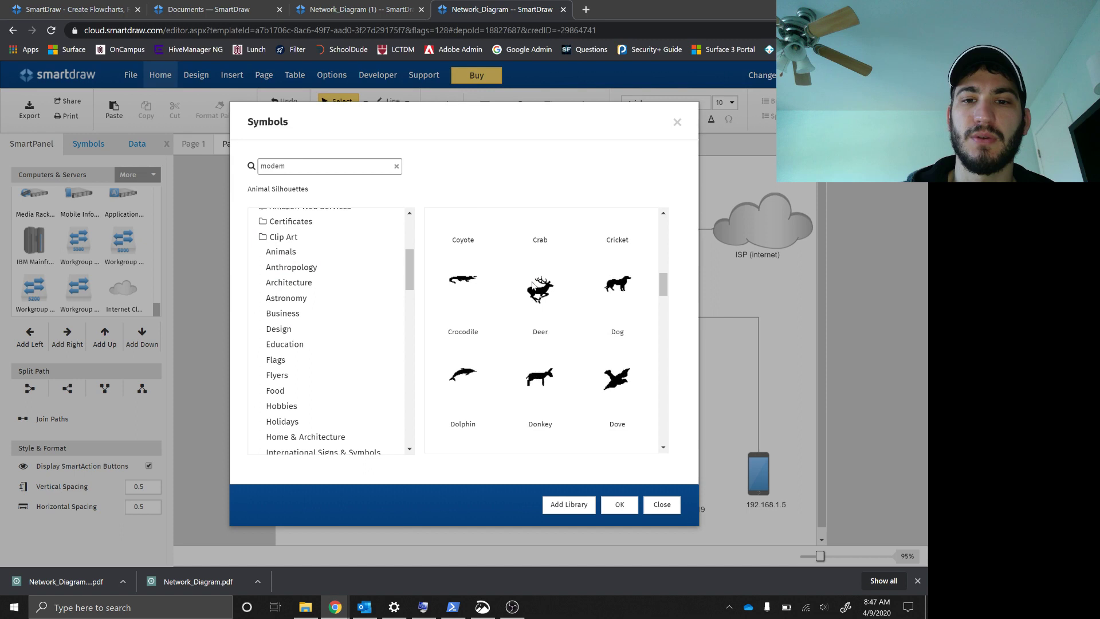
pyautogui.scroll(-15, 532, 287)
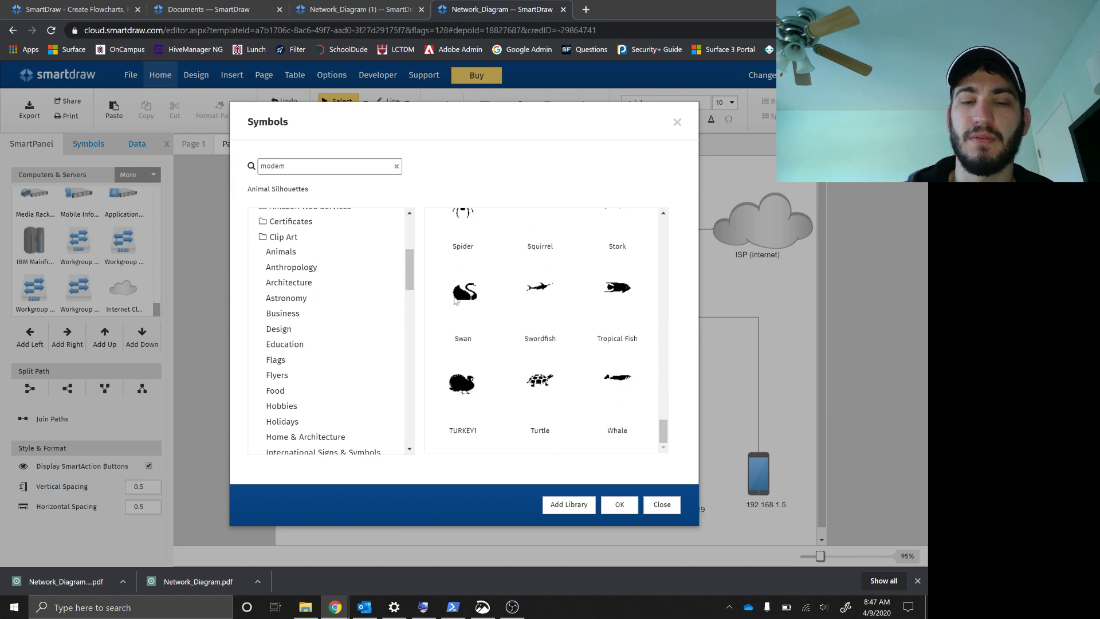
pyautogui.click(283, 313)
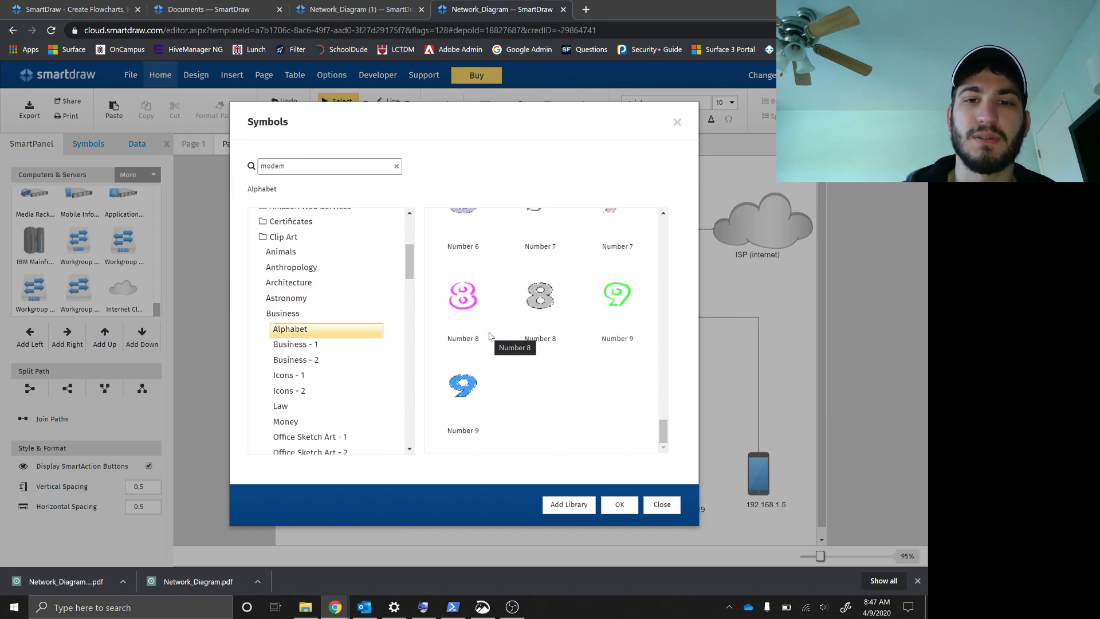
pyautogui.scroll(20, 490, 337)
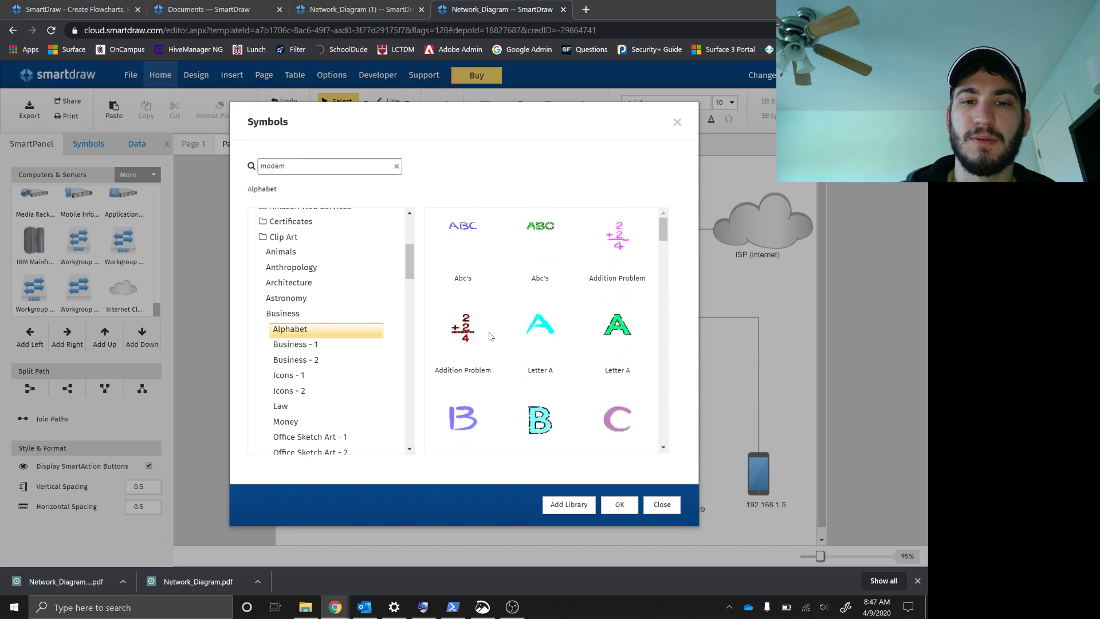
pyautogui.click(294, 406)
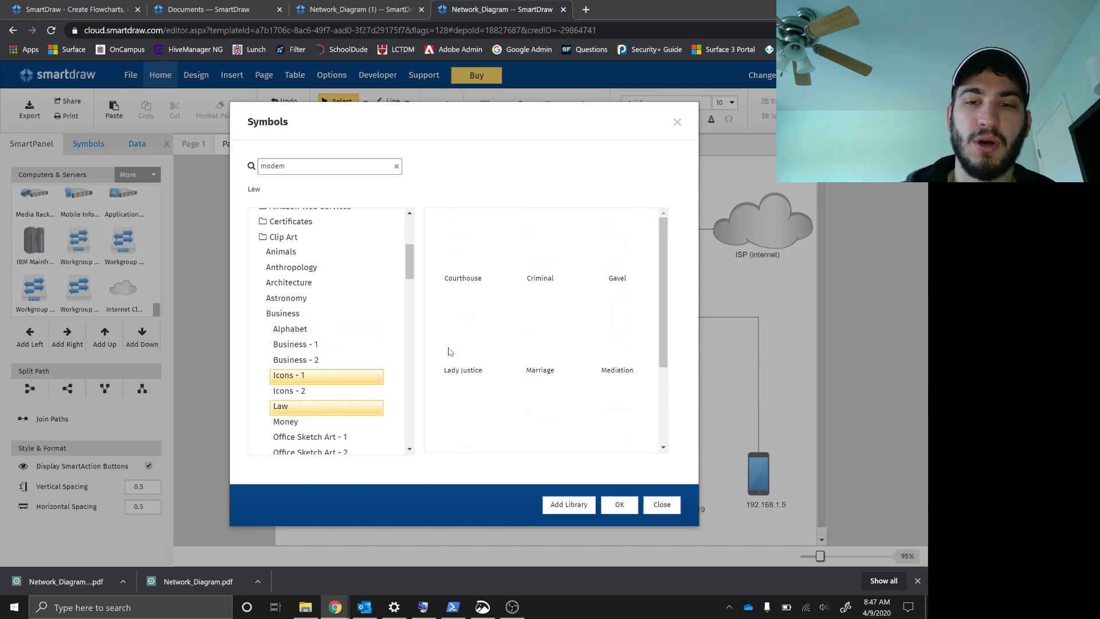
pyautogui.click(303, 422)
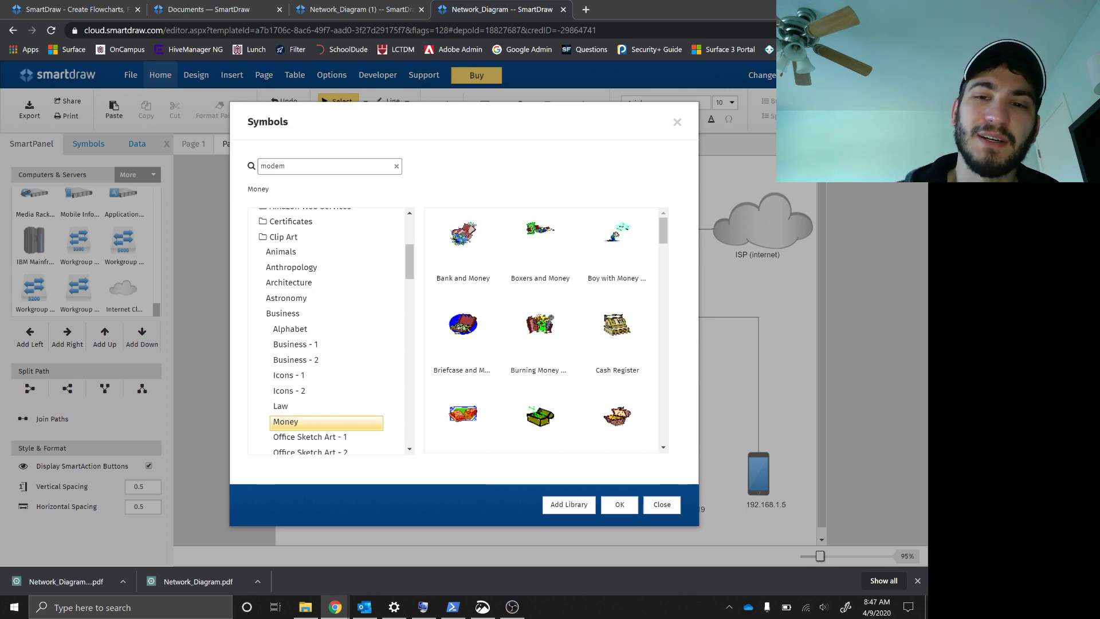
pyautogui.scroll(5, 401, 395)
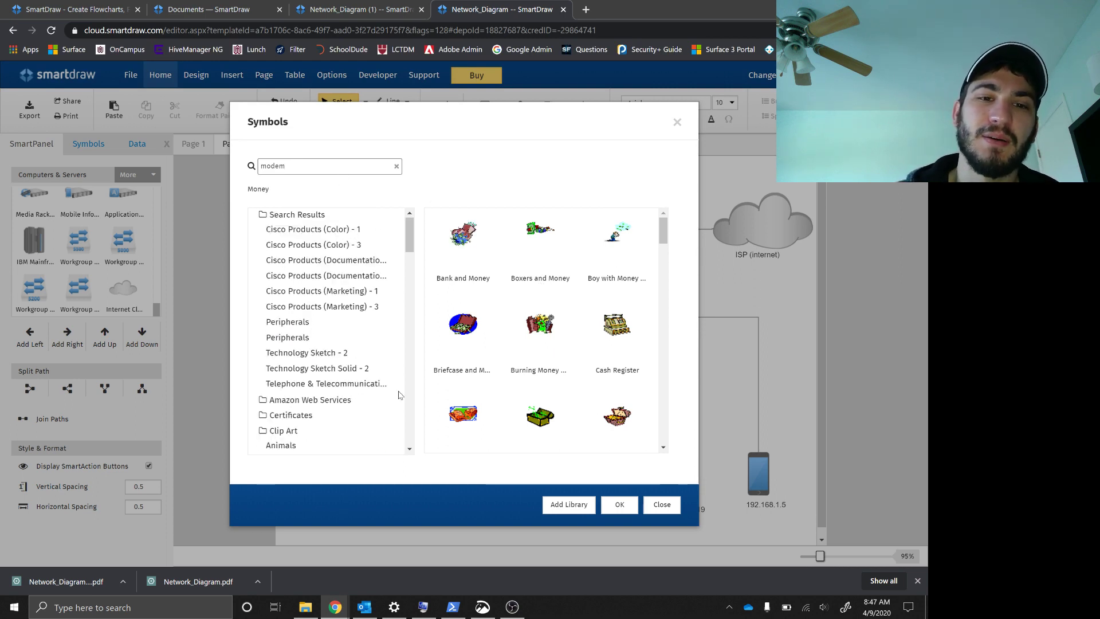
# Select Cisco Products (Color) - 3 and add it as a library.
pyautogui.click(335, 235)
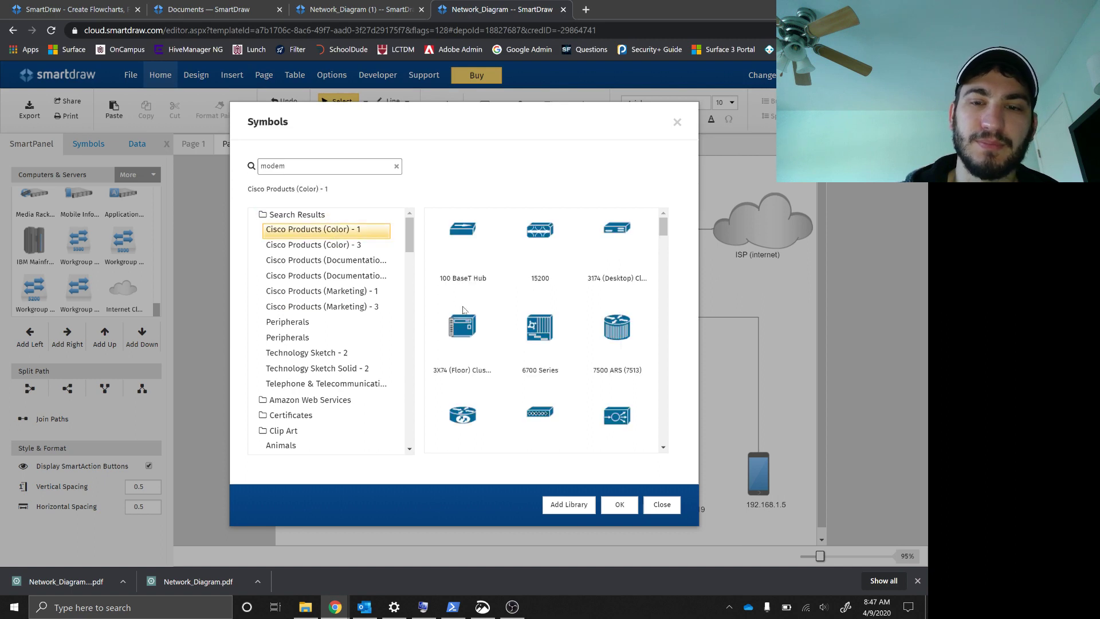
pyautogui.scroll(-4, 465, 309)
pyautogui.scroll(-8, 463, 309)
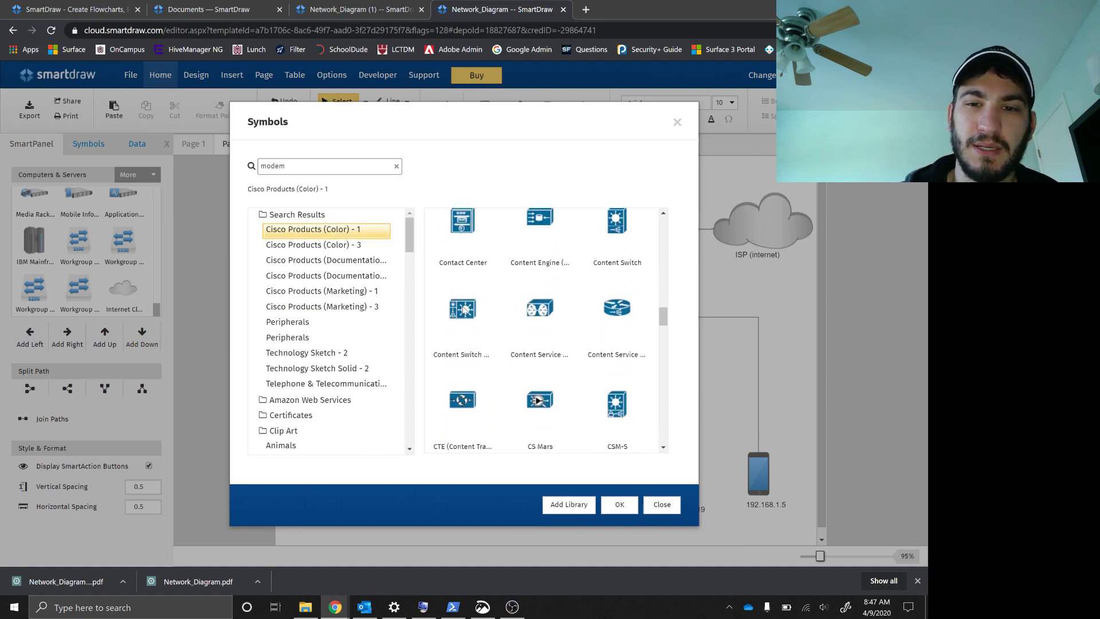
pyautogui.click(321, 245)
pyautogui.scroll(-2, 520, 378)
pyautogui.scroll(10, 521, 378)
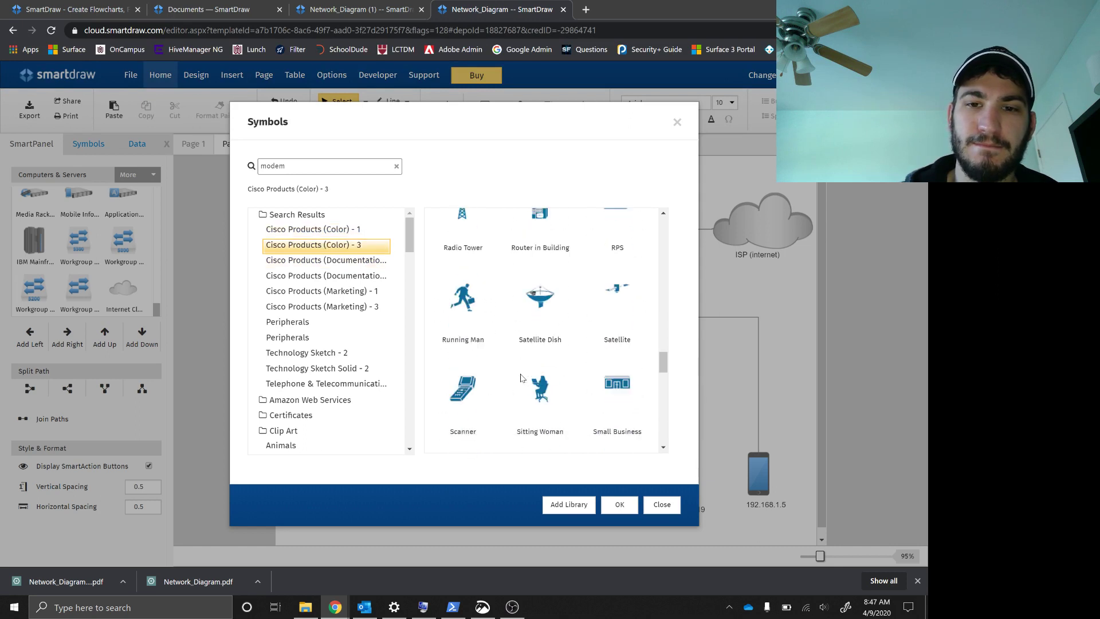
pyautogui.scroll(4, 556, 250)
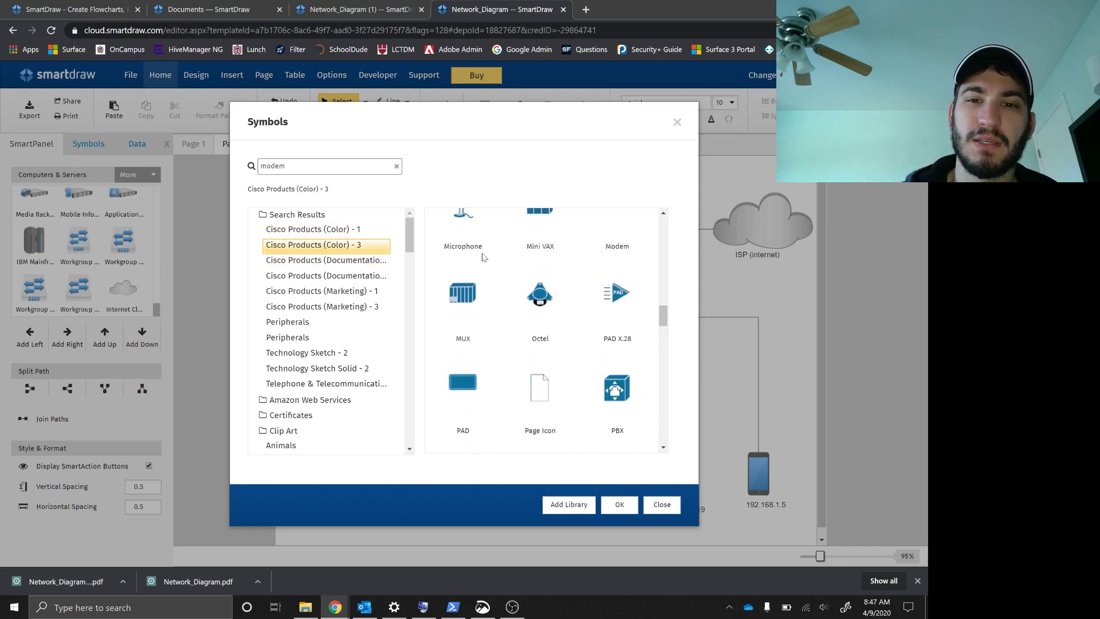
pyautogui.scroll(1, 576, 311)
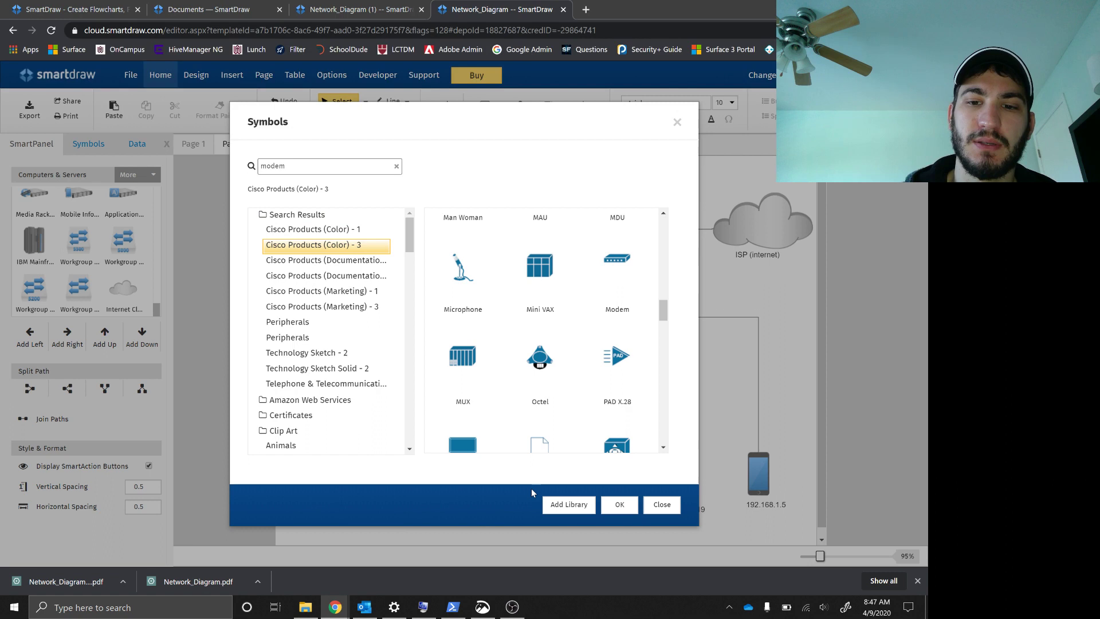
pyautogui.click(564, 507)
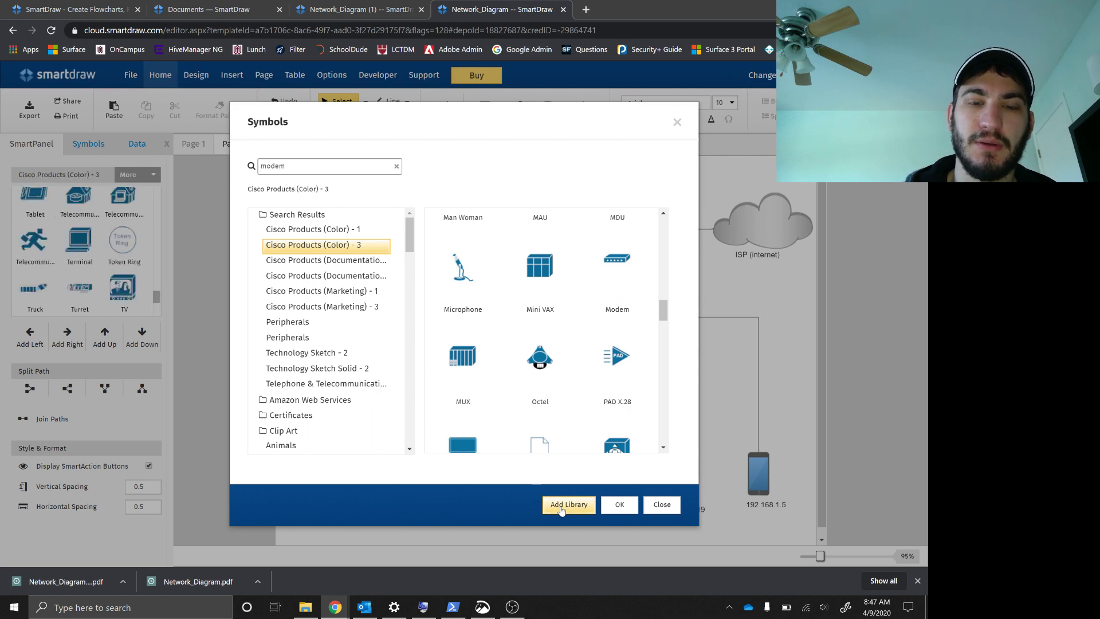
# Close the symbol browser, stamp a trial Modem near the top-left, then delete it.
pyautogui.click(619, 507)
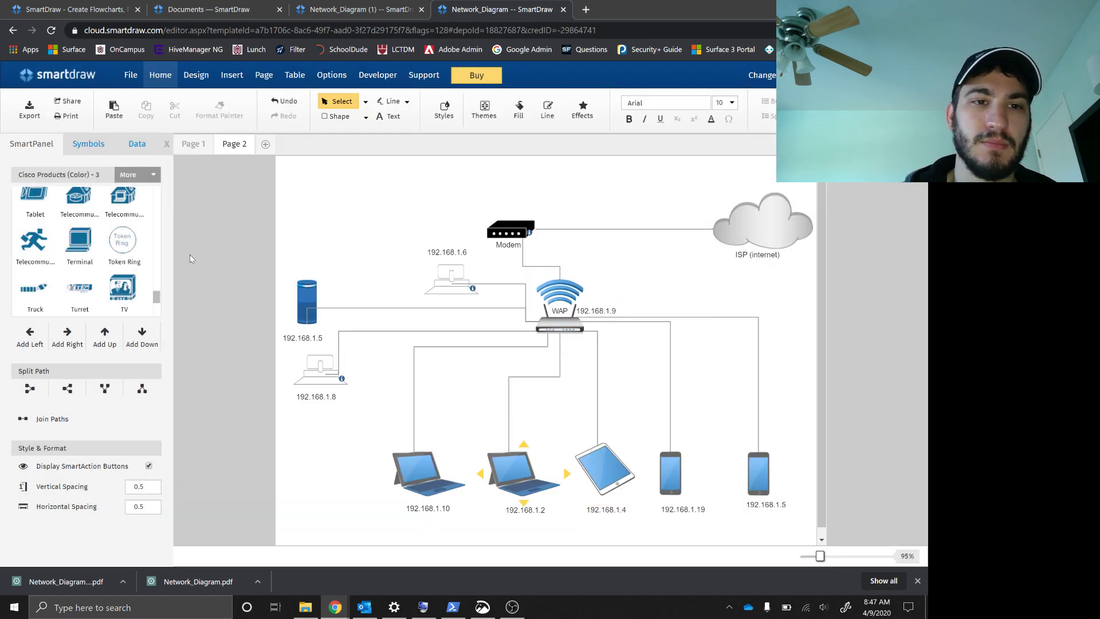
pyautogui.scroll(10, 112, 206)
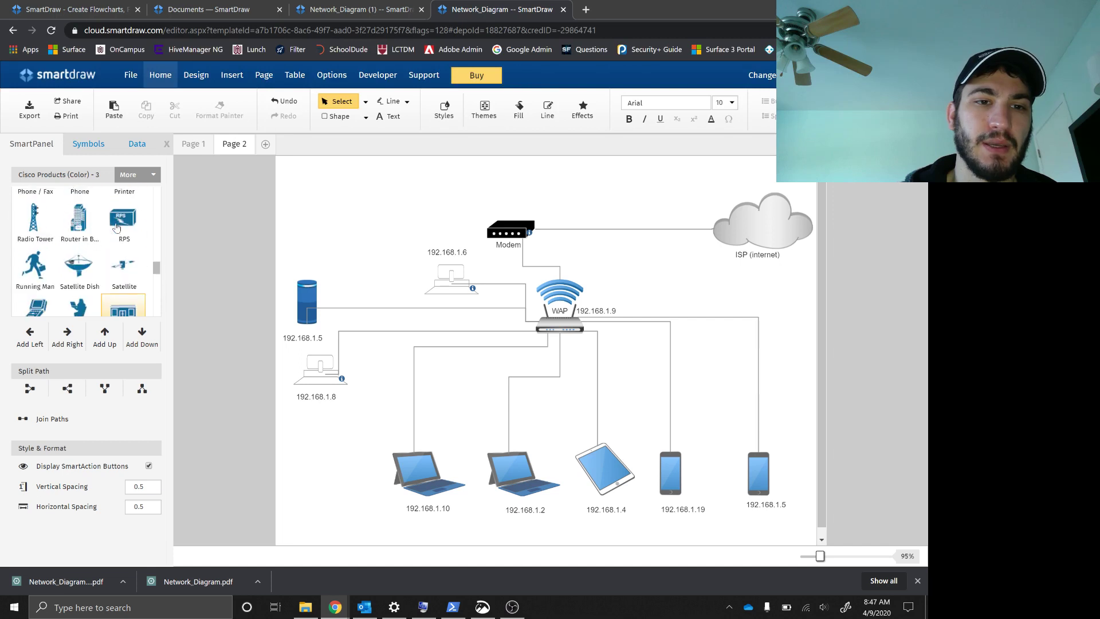
pyautogui.scroll(5, 117, 227)
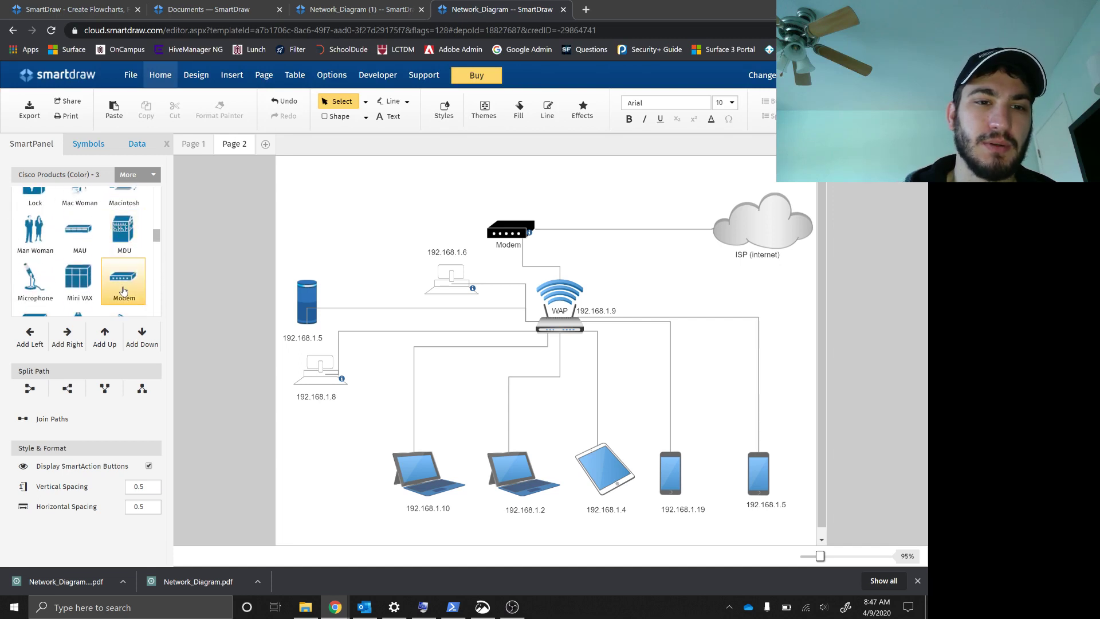
pyautogui.click(123, 290)
pyautogui.click(337, 212)
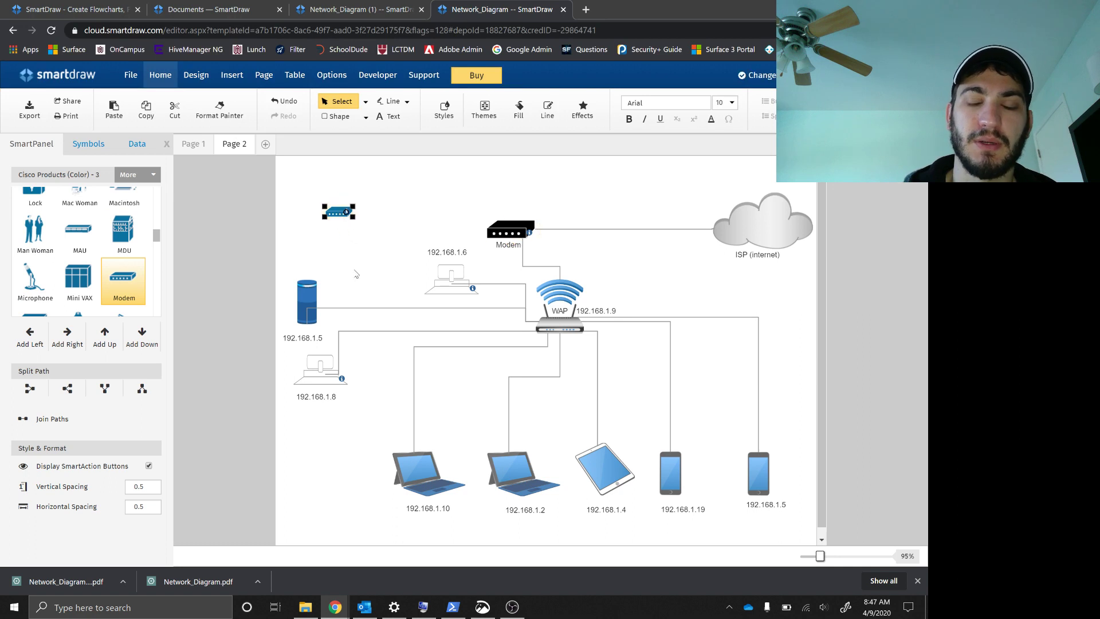
pyautogui.press('Delete')
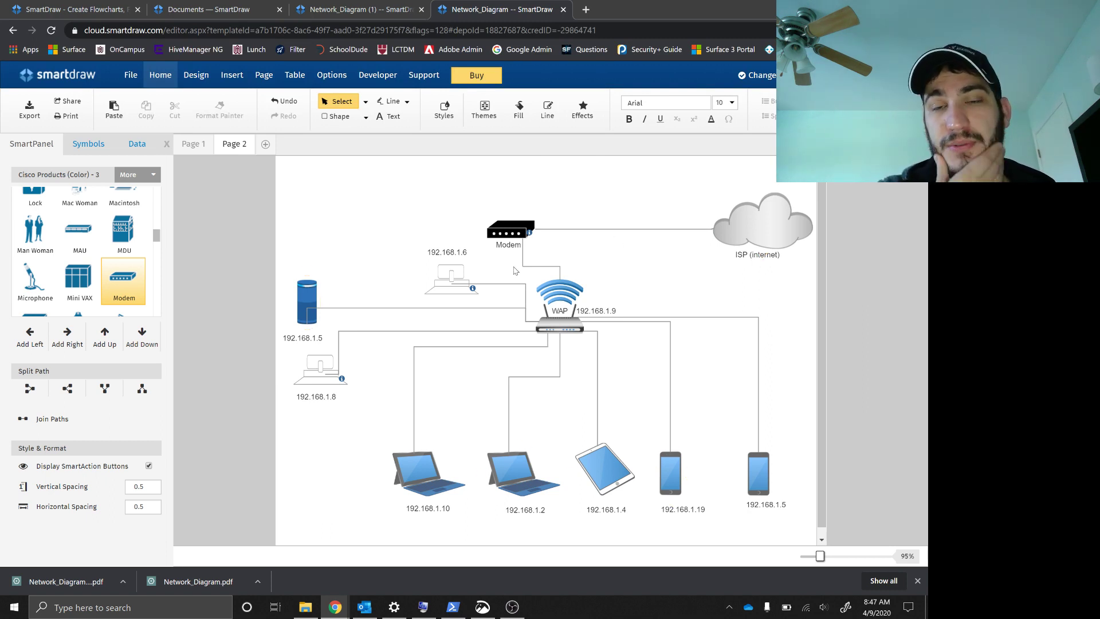
# In Network_Diagram (1), drag an Internet Cloud from Computers & Servers to the page's top-right.
pyautogui.click(381, 12)
pyautogui.scroll(5, 125, 256)
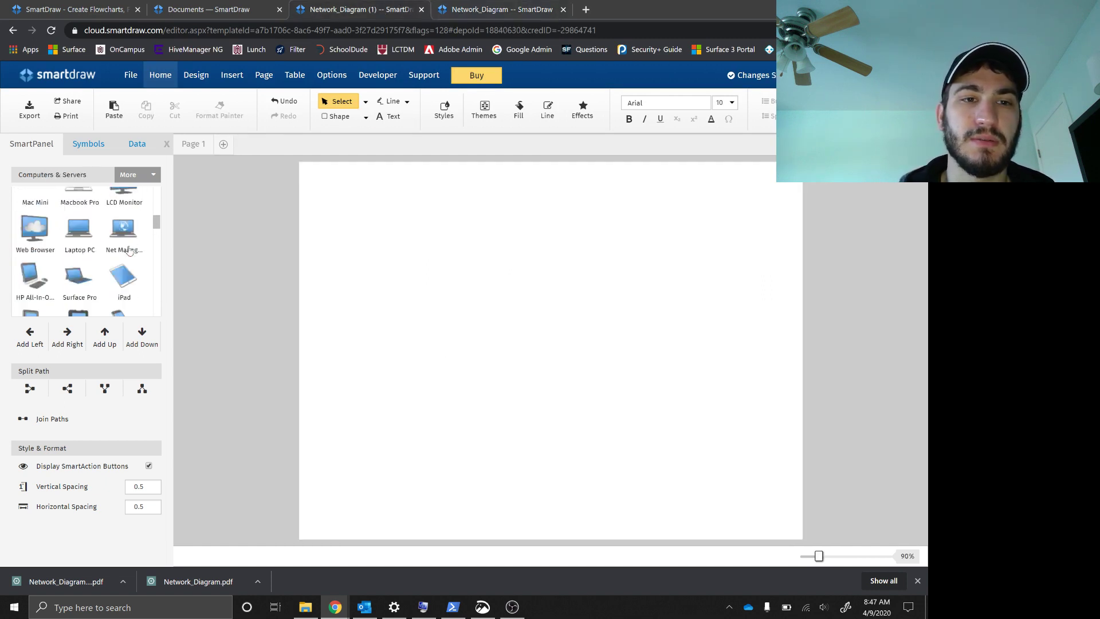
pyautogui.scroll(-8, 124, 256)
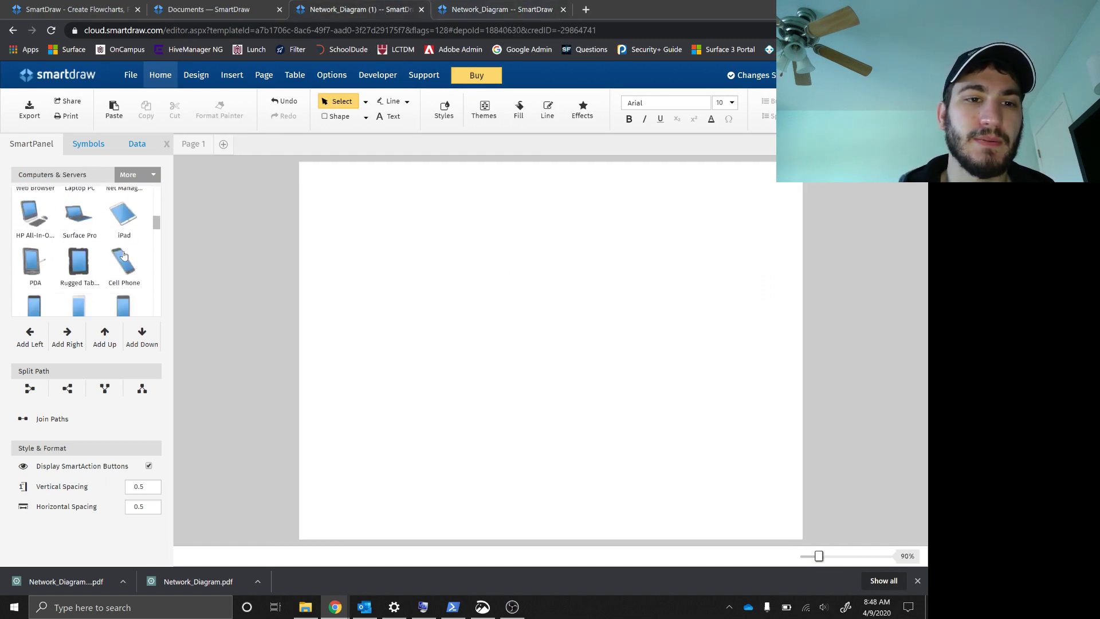
pyautogui.scroll(-8, 124, 256)
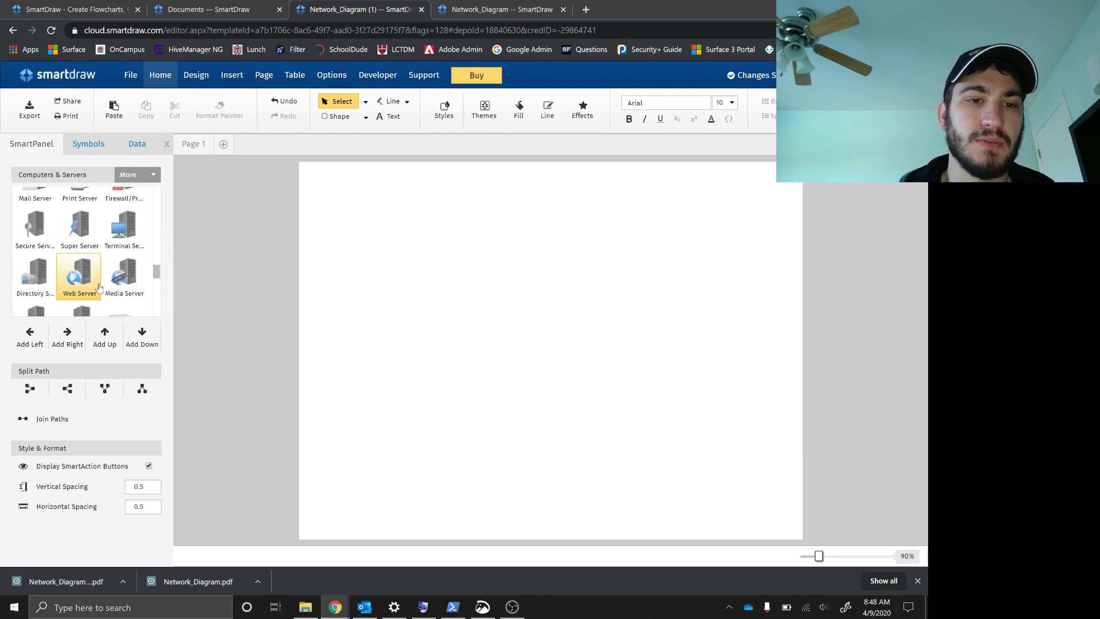
pyautogui.moveTo(121, 291); pyautogui.dragTo(754, 200)
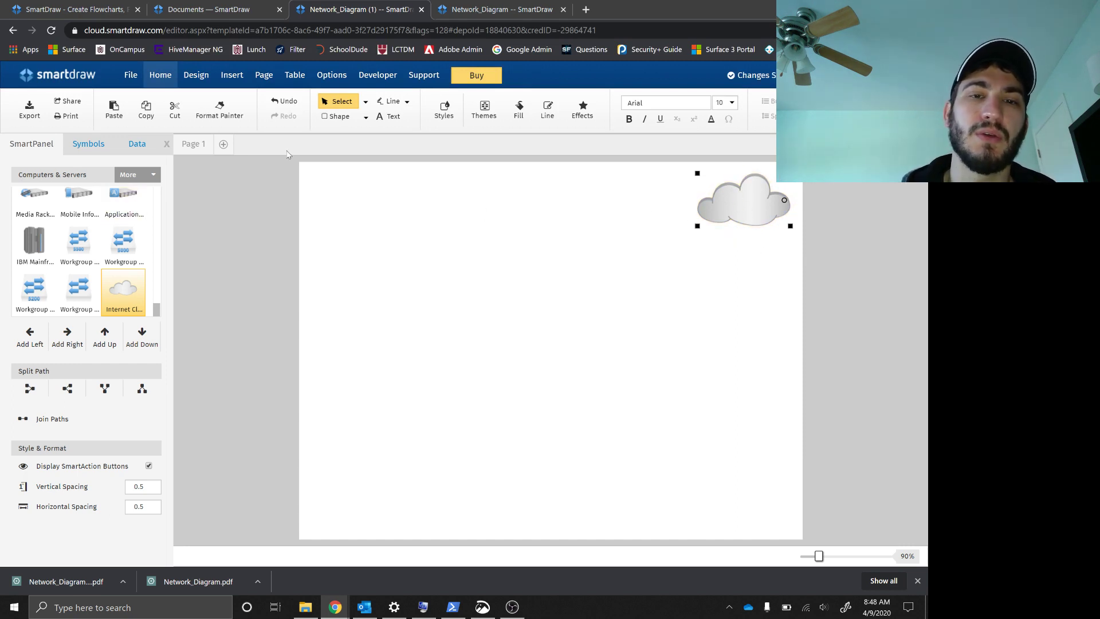
pyautogui.scroll(2, 127, 266)
pyautogui.scroll(3, 127, 265)
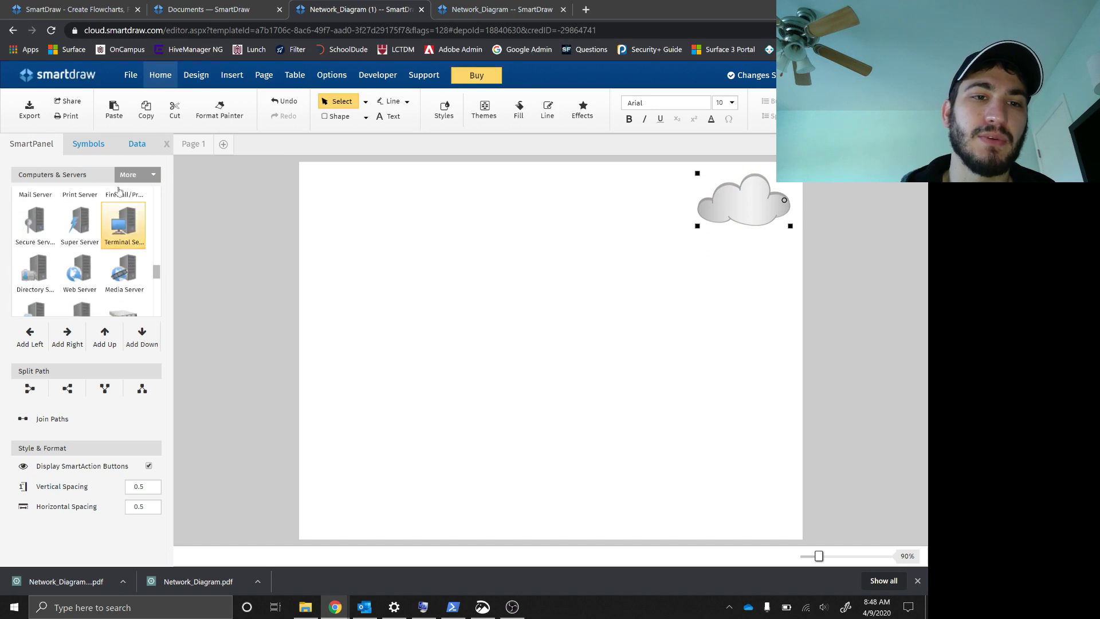
pyautogui.click(135, 174)
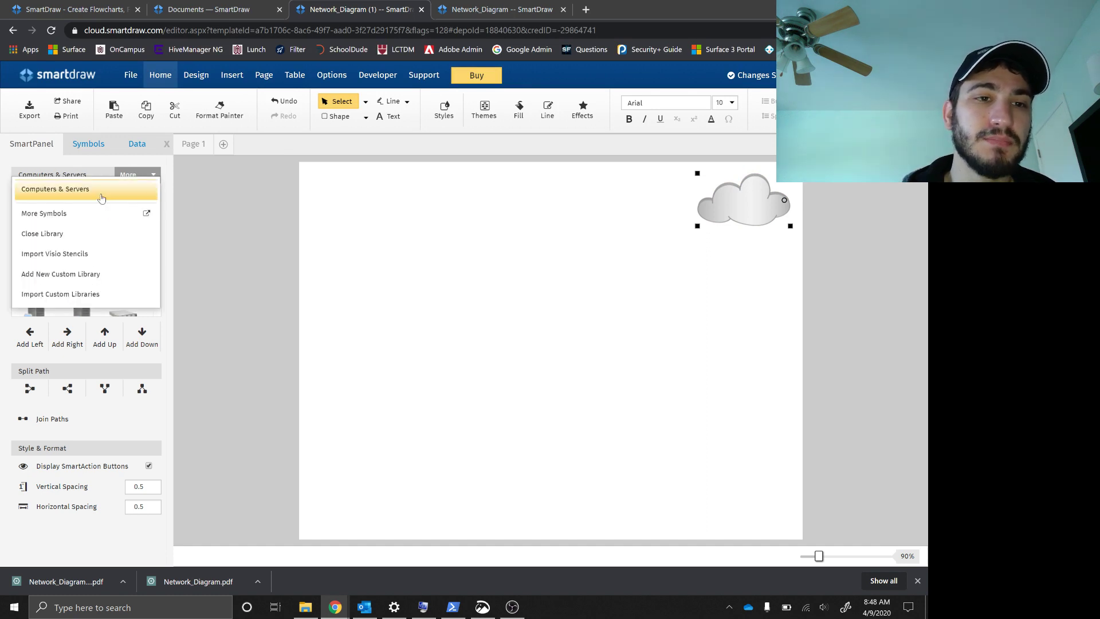
# Search symbols for 'modem' and add the Cisco Products (Color) - 3 library.
pyautogui.click(124, 217)
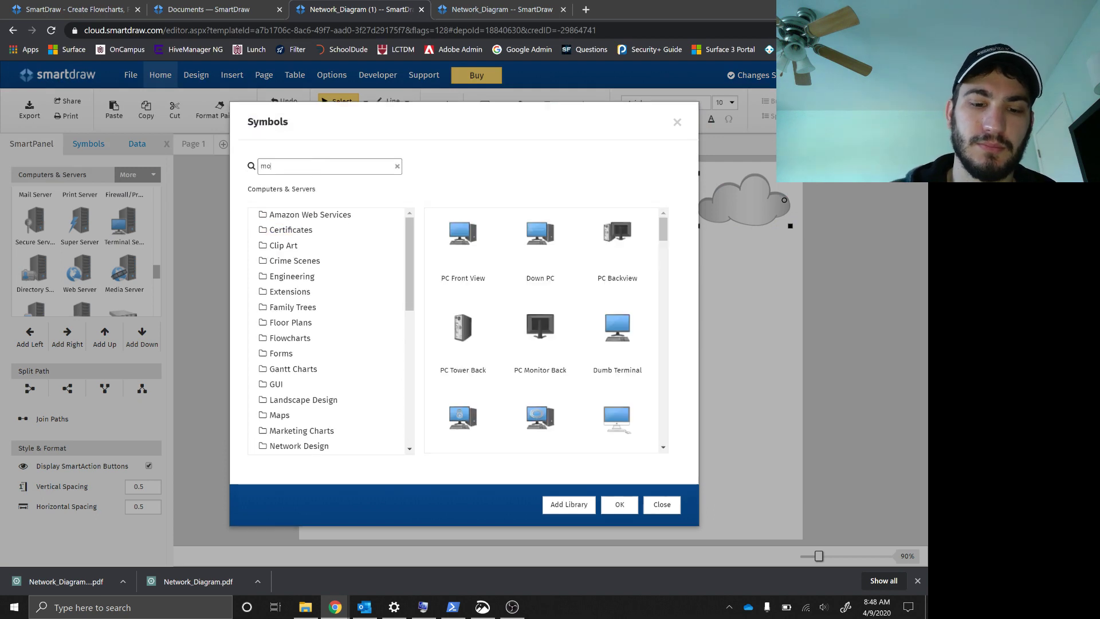
pyautogui.write('modem')
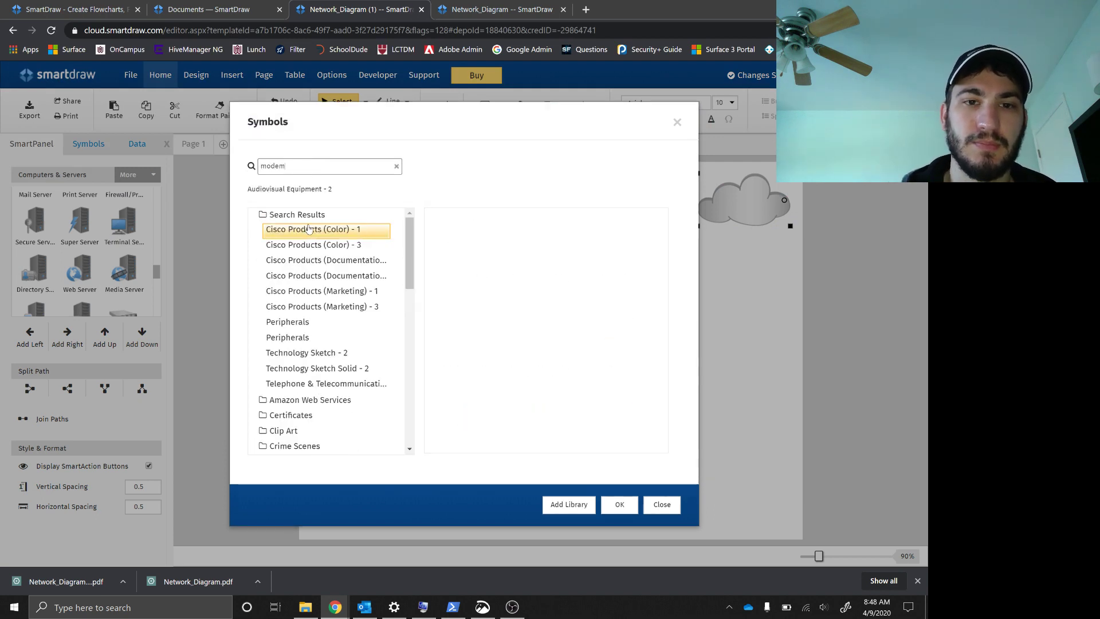
pyautogui.click(312, 245)
pyautogui.scroll(-5, 493, 299)
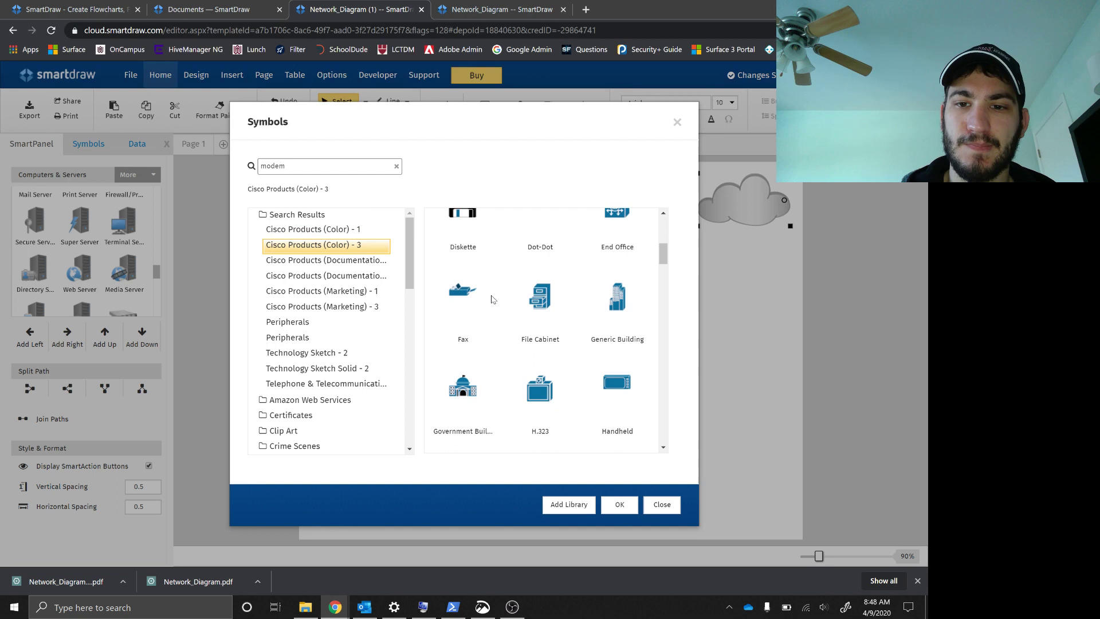
pyautogui.scroll(-4, 493, 299)
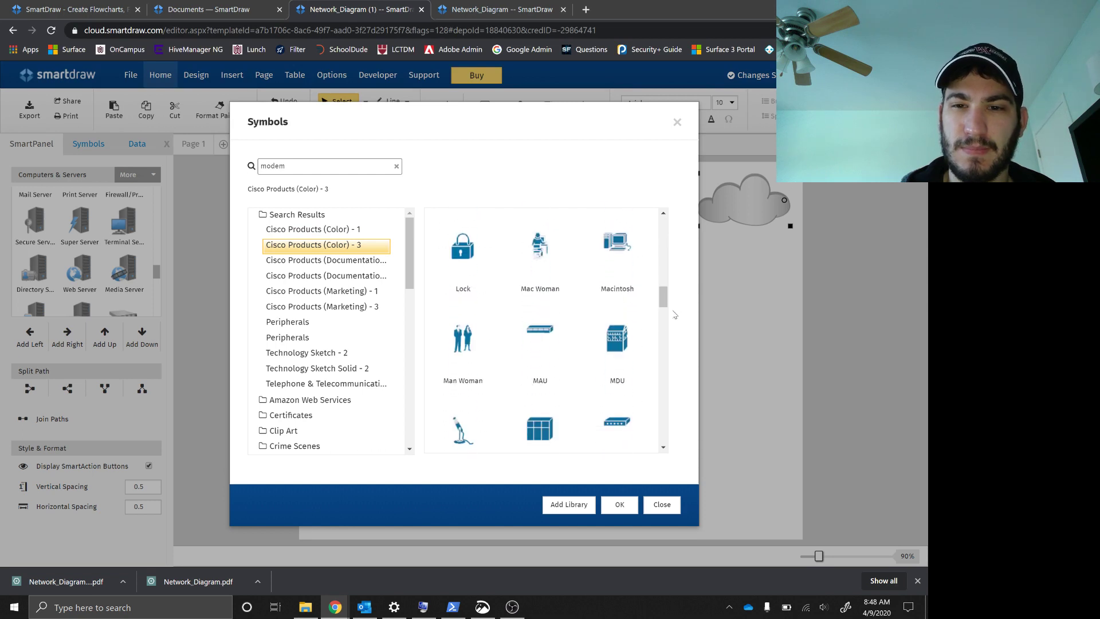
pyautogui.scroll(-2, 607, 393)
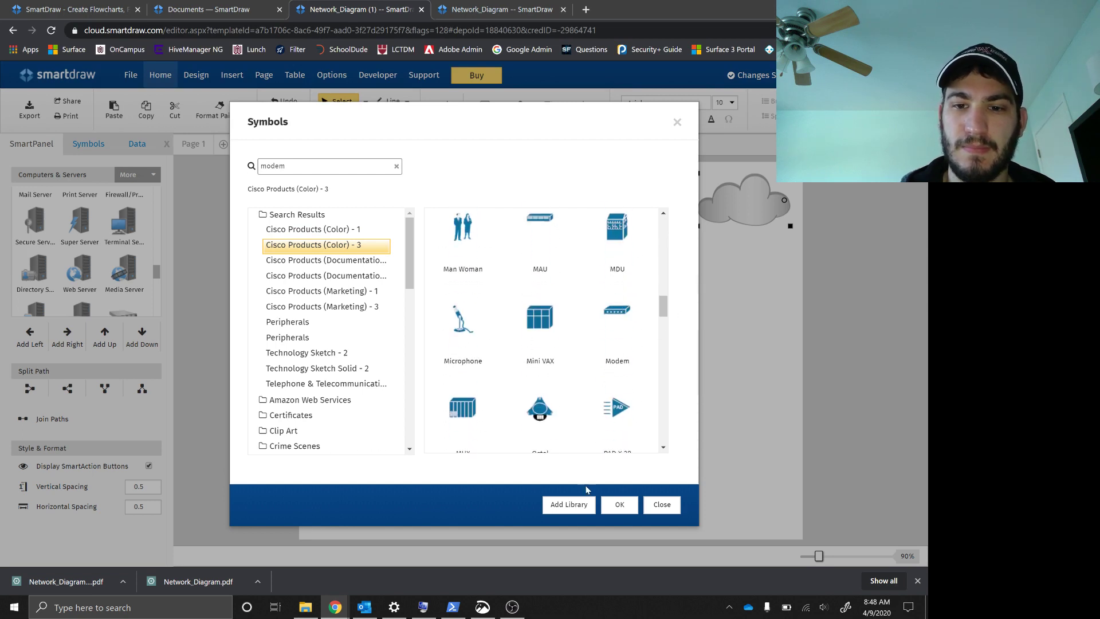
pyautogui.click(564, 504)
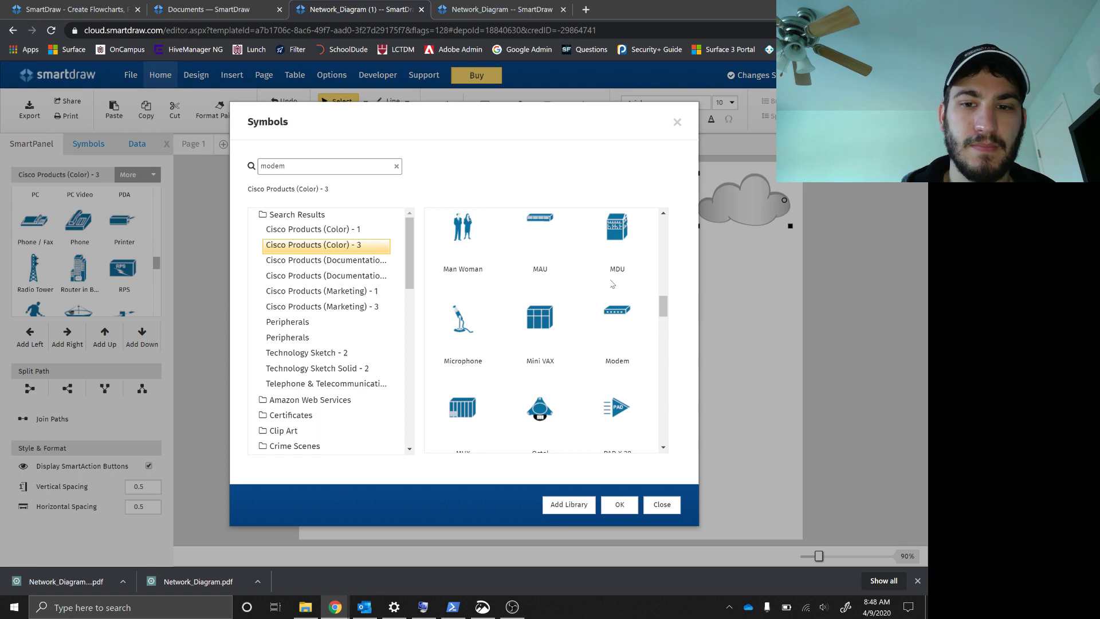
pyautogui.click(619, 505)
# Place a Modem left of the Internet Cloud and enlarge it.
pyautogui.scroll(3, 55, 214)
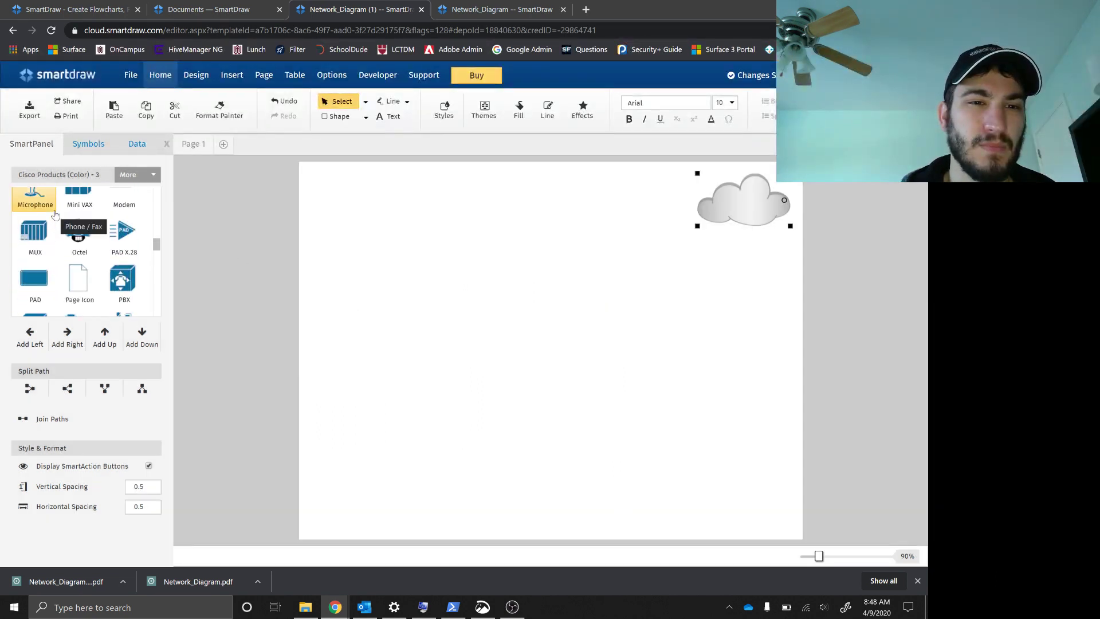
pyautogui.scroll(2, 86, 241)
pyautogui.click(123, 274)
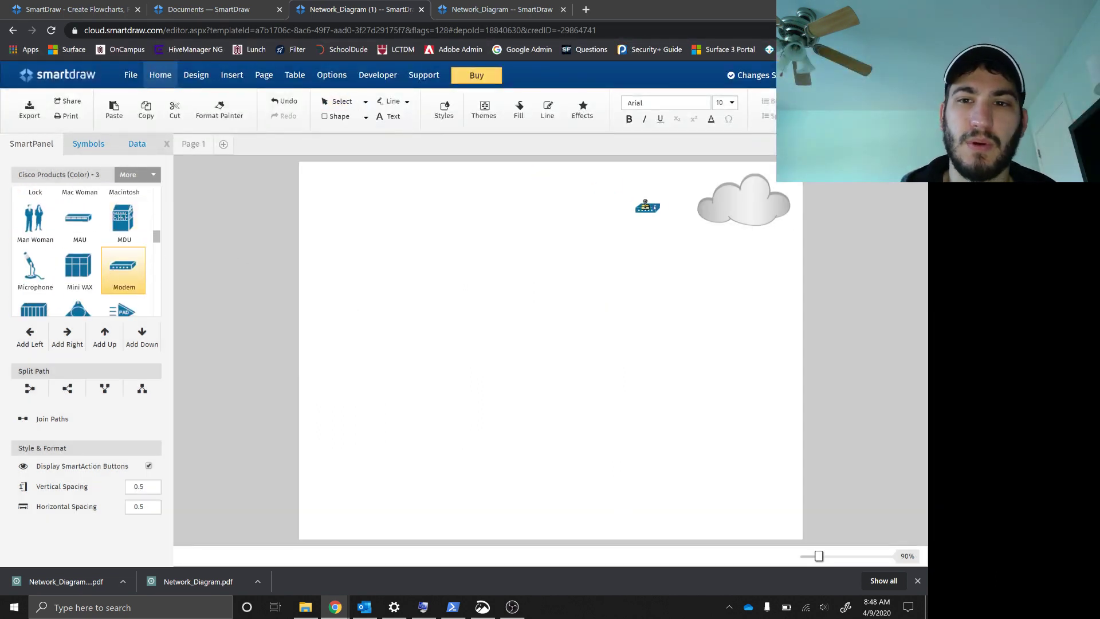
pyautogui.click(612, 213)
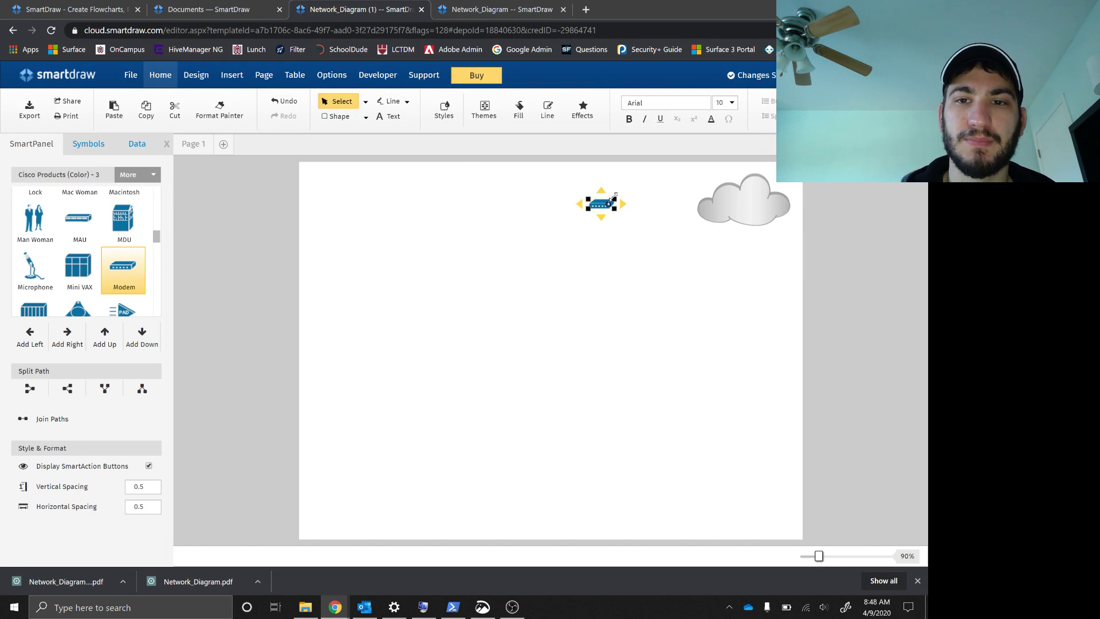
pyautogui.moveTo(613, 198)
pyautogui.mouseDown()
pyautogui.moveTo(644, 191)
pyautogui.moveTo(605, 213)
pyautogui.mouseUp()
pyautogui.scroll(-10, 86, 246)
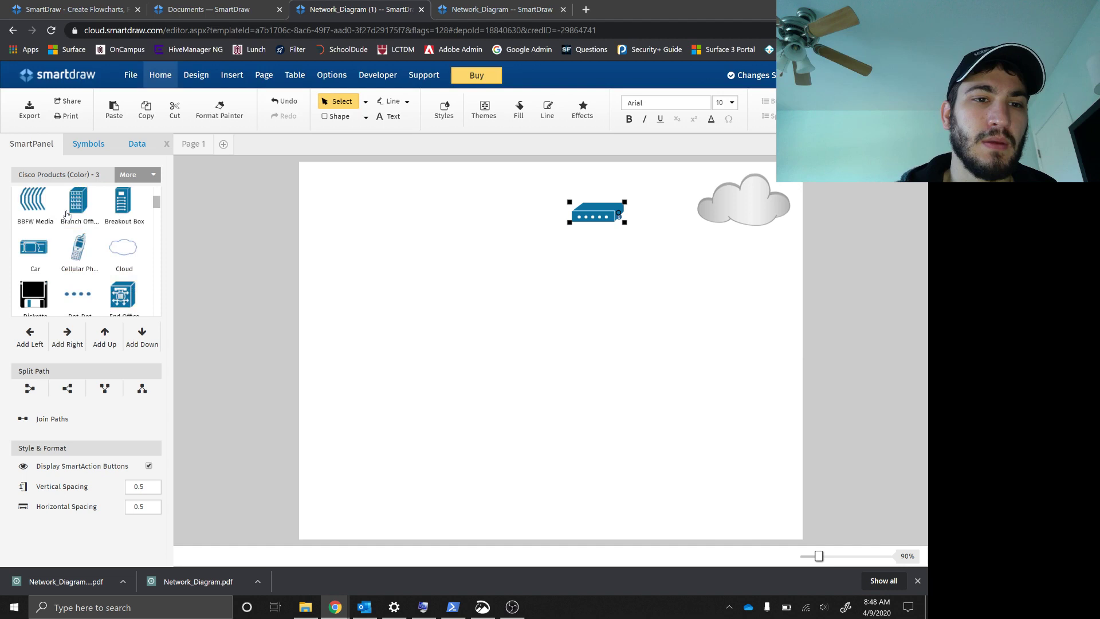
pyautogui.click(92, 174)
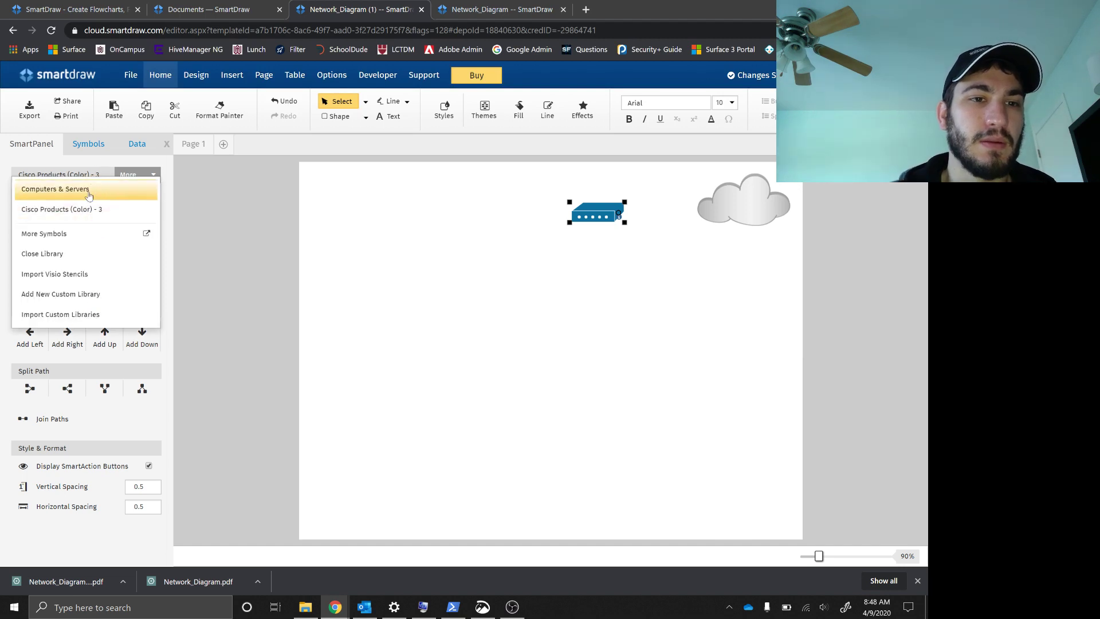
# Add the WAN library to the side panel from the symbol browser.
pyautogui.click(80, 189)
pyautogui.click(127, 178)
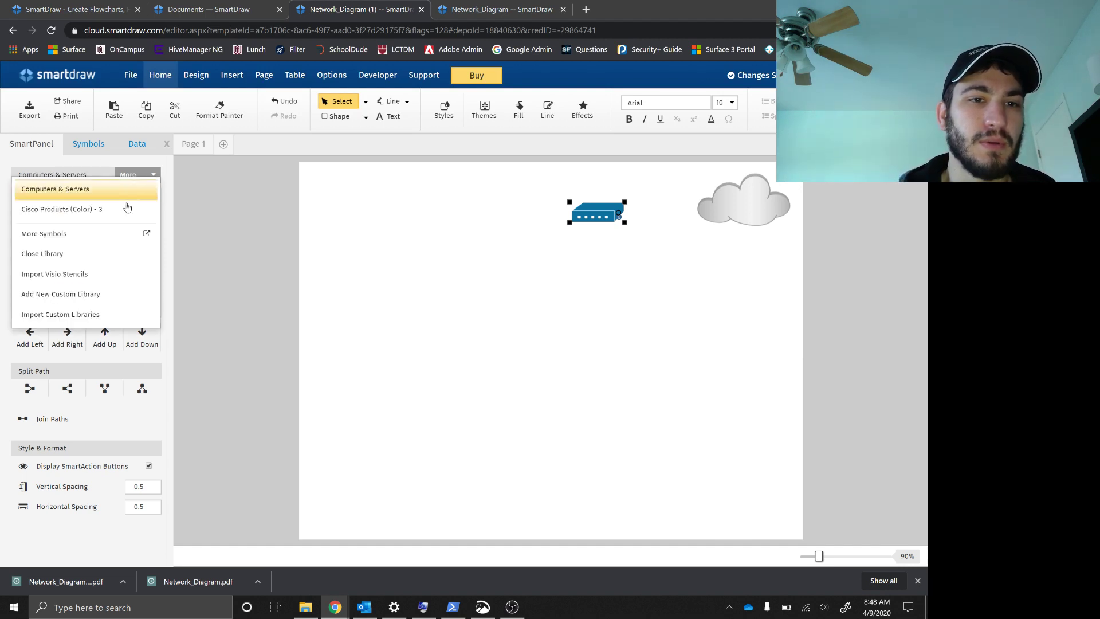
pyautogui.click(89, 240)
pyautogui.scroll(-10, 328, 324)
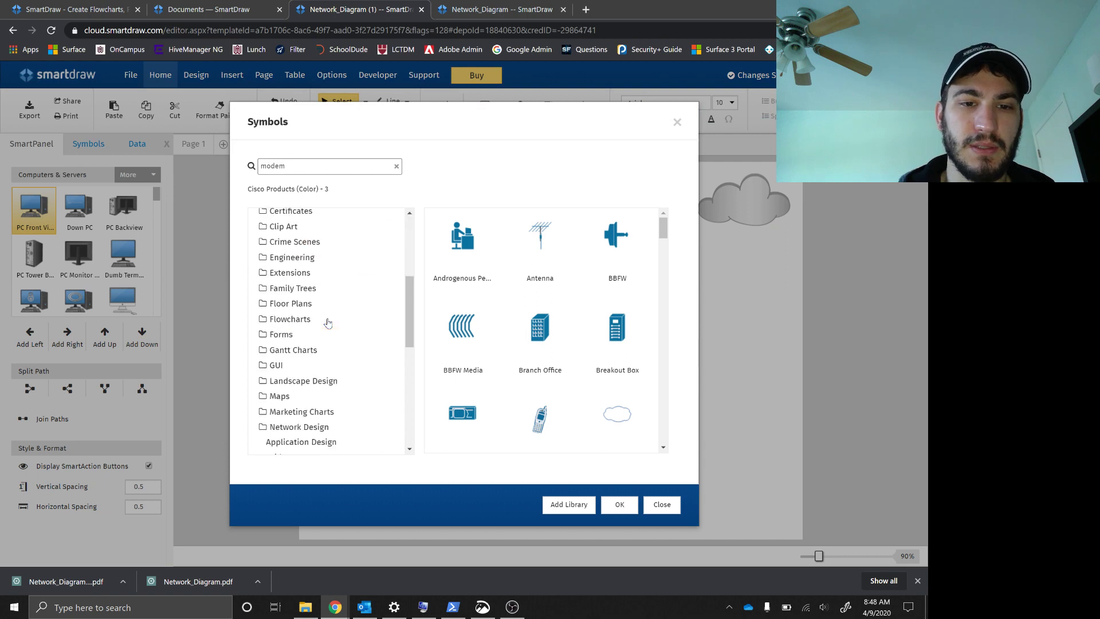
pyautogui.scroll(3, 328, 324)
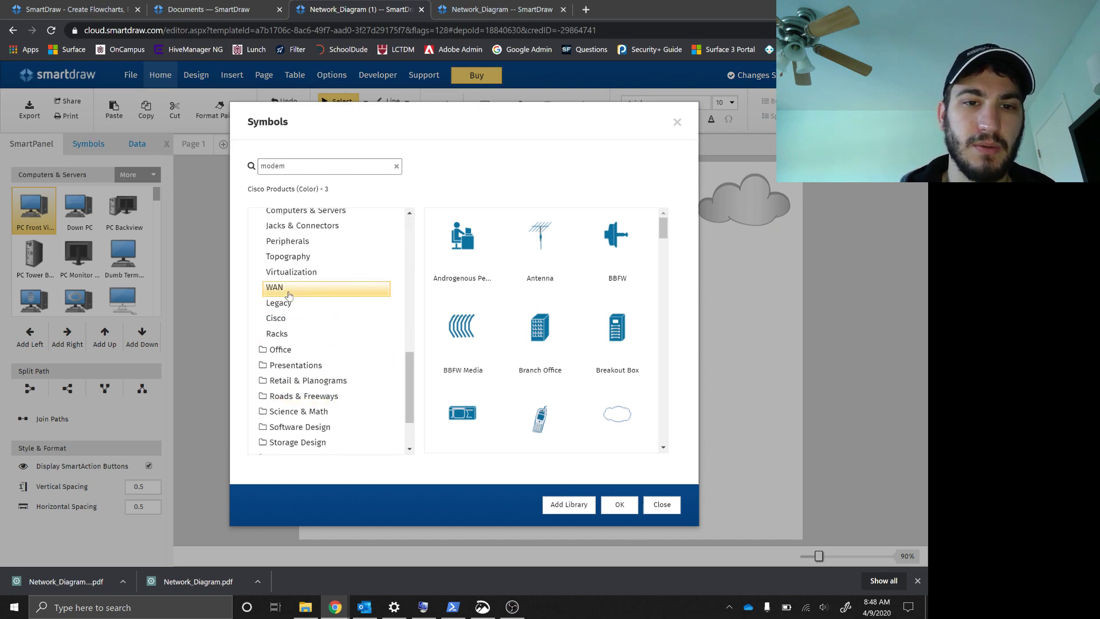
pyautogui.click(307, 294)
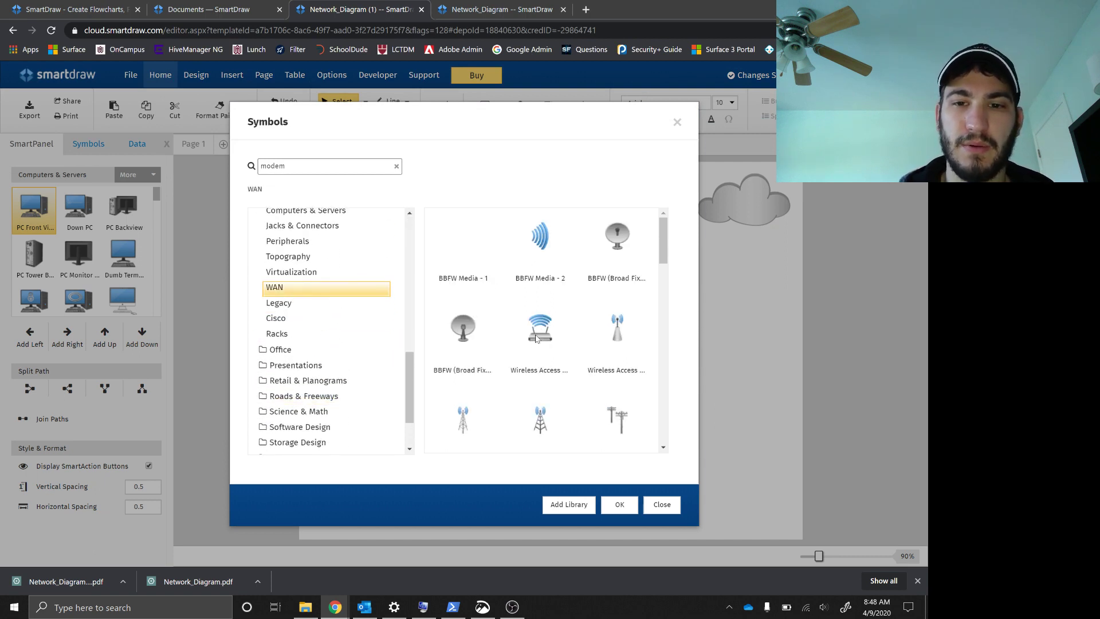
pyautogui.click(570, 504)
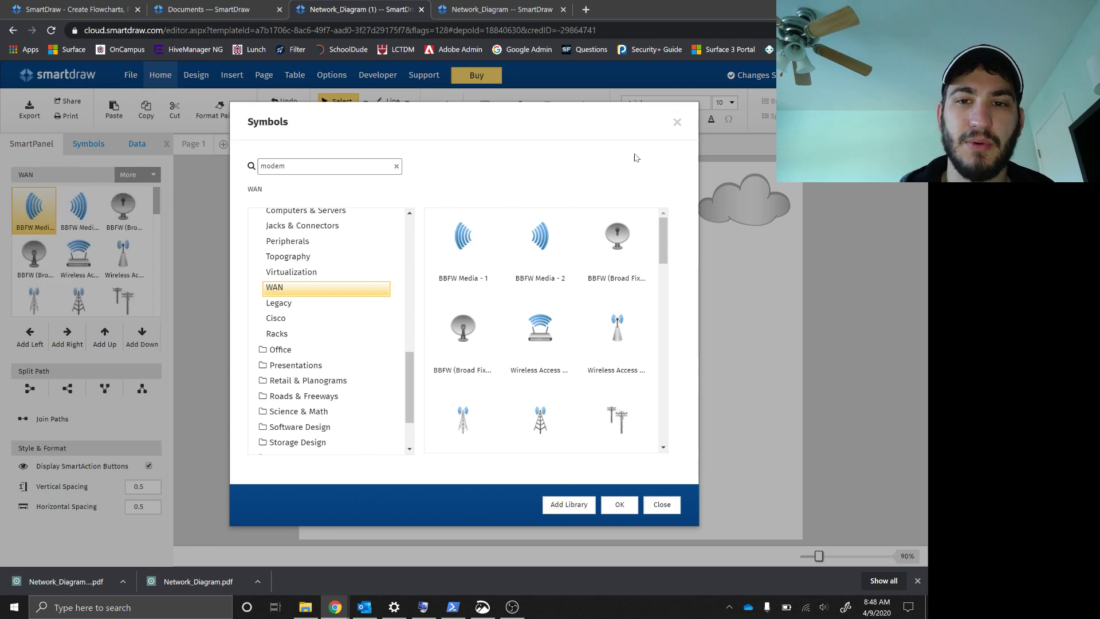
pyautogui.click(679, 126)
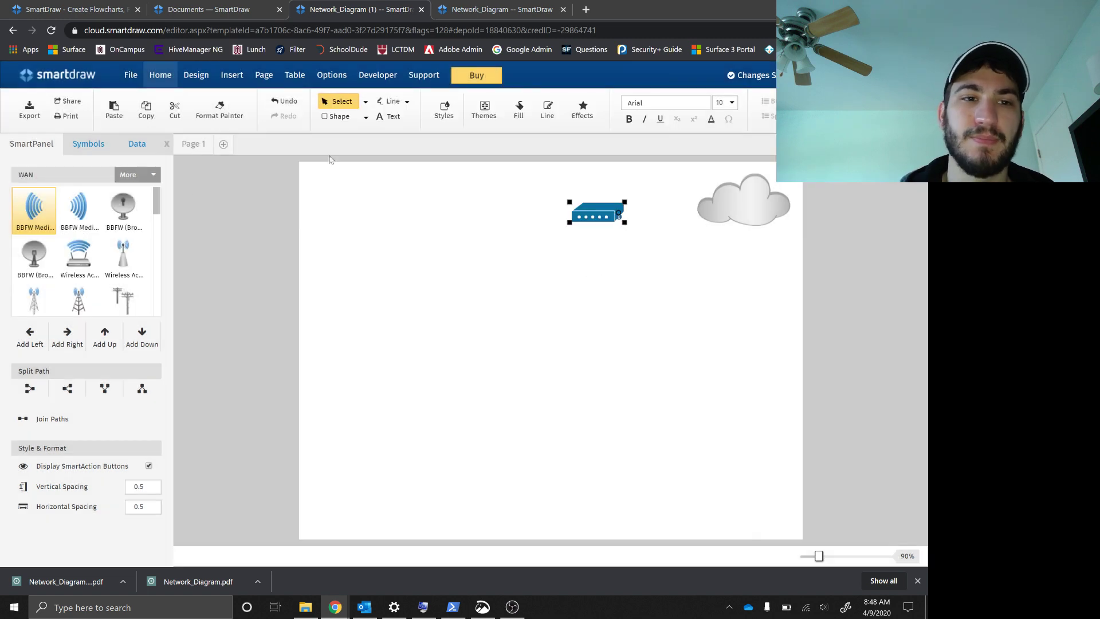
# Place a Wireless Access point to the left of the modem.
pyautogui.click(79, 257)
pyautogui.click(497, 213)
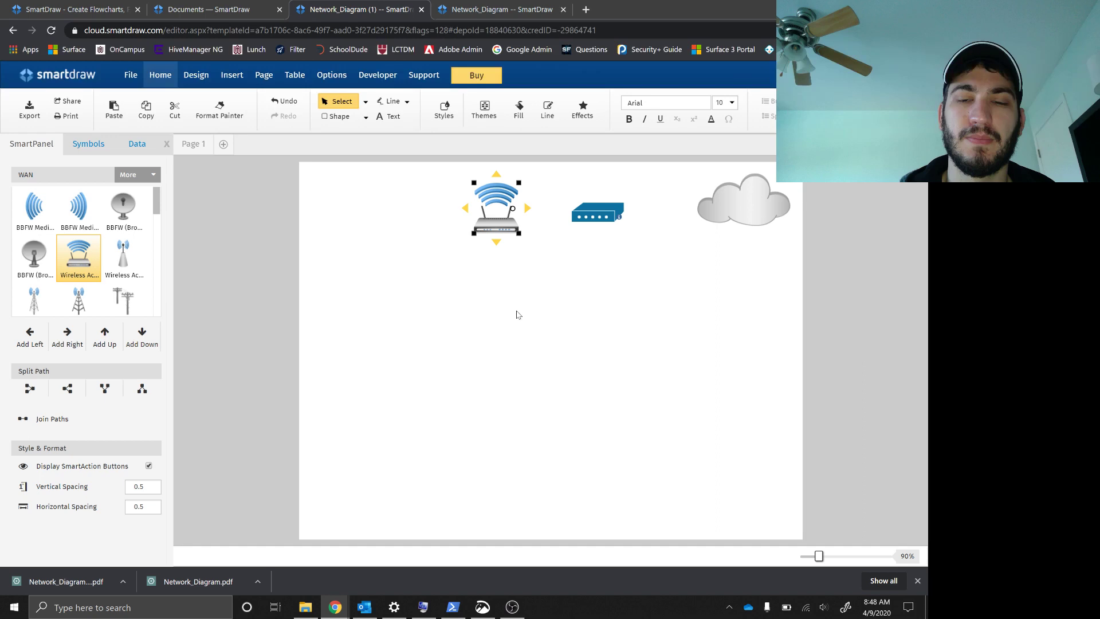
pyautogui.click(434, 228)
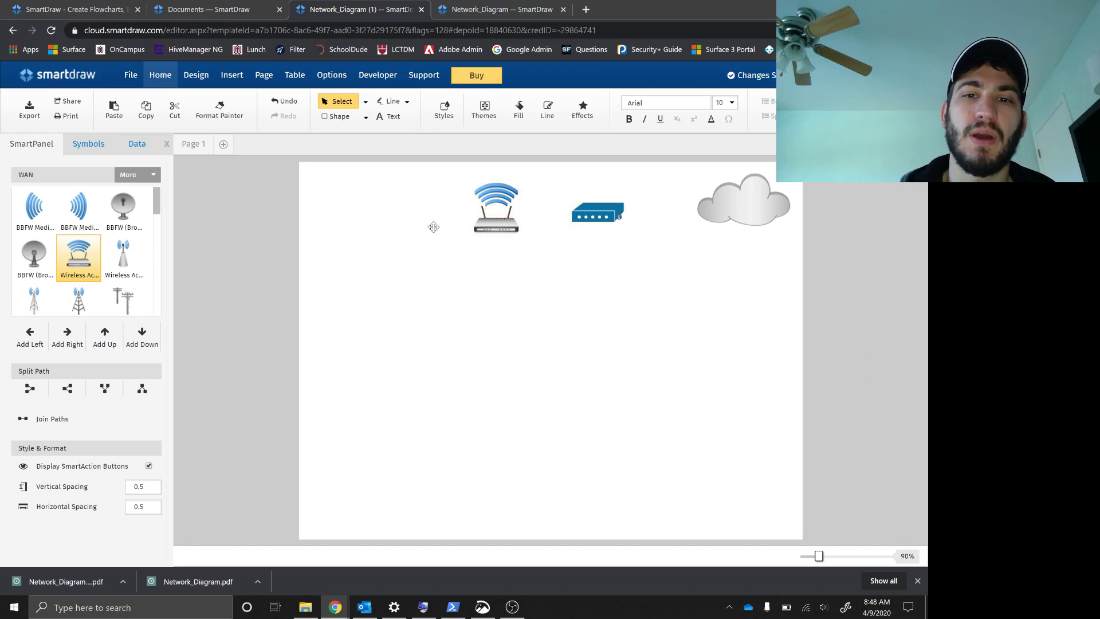
pyautogui.moveTo(496, 215); pyautogui.dragTo(424, 215)
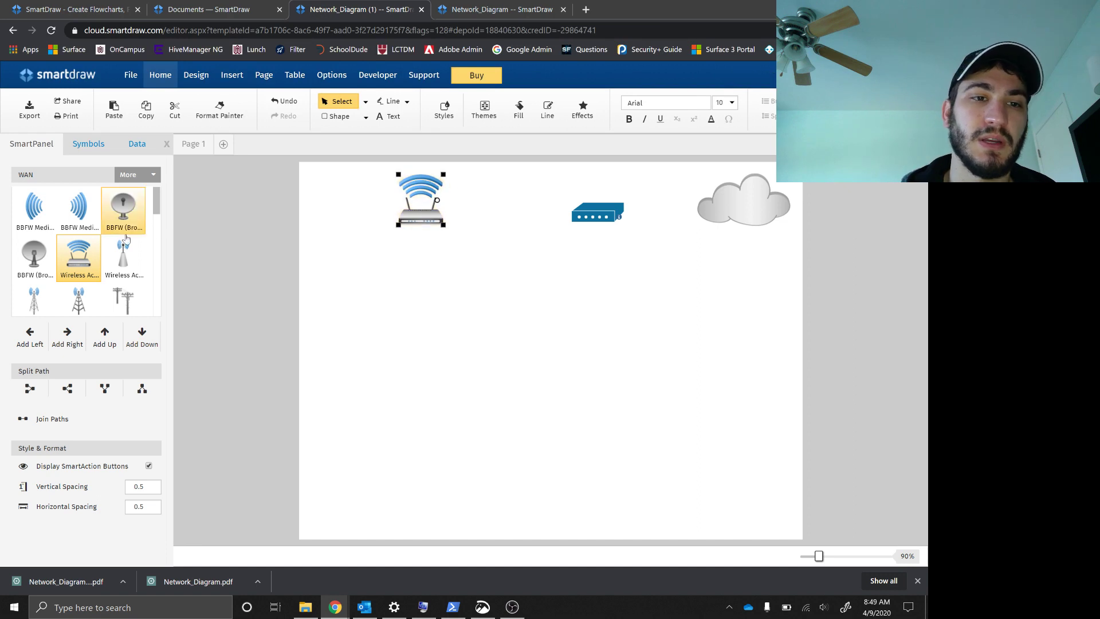
# Browse the SmartPanel symbols and switch to the Computers & Servers library.
pyautogui.scroll(-1, 105, 262)
pyautogui.scroll(-6, 105, 262)
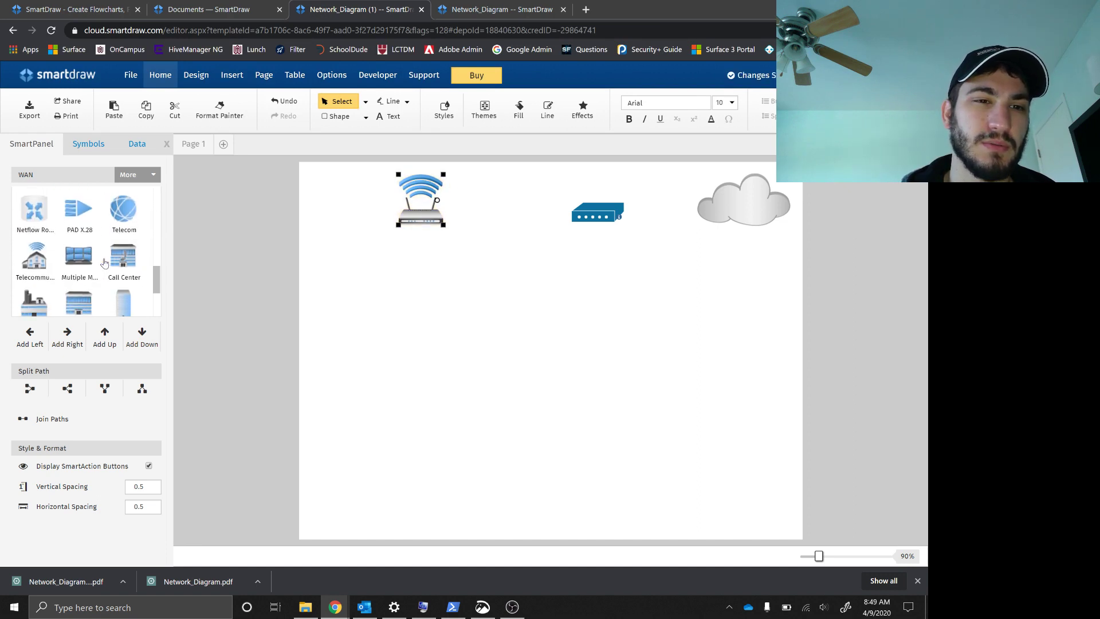
pyautogui.click(121, 179)
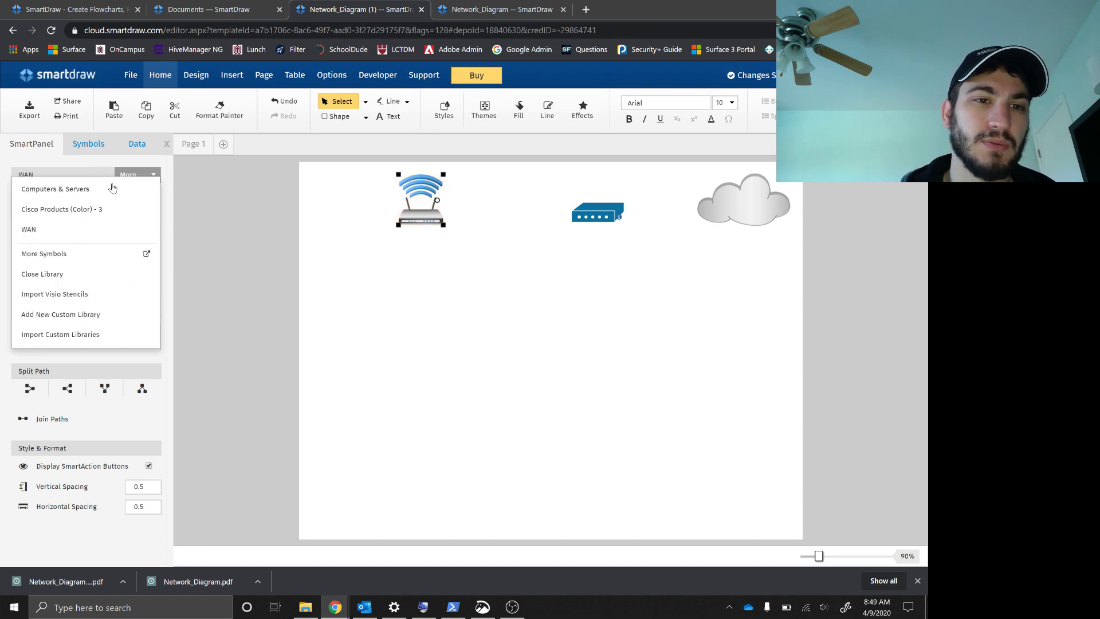
pyautogui.click(109, 190)
pyautogui.scroll(-2, 111, 261)
pyautogui.scroll(-5, 111, 261)
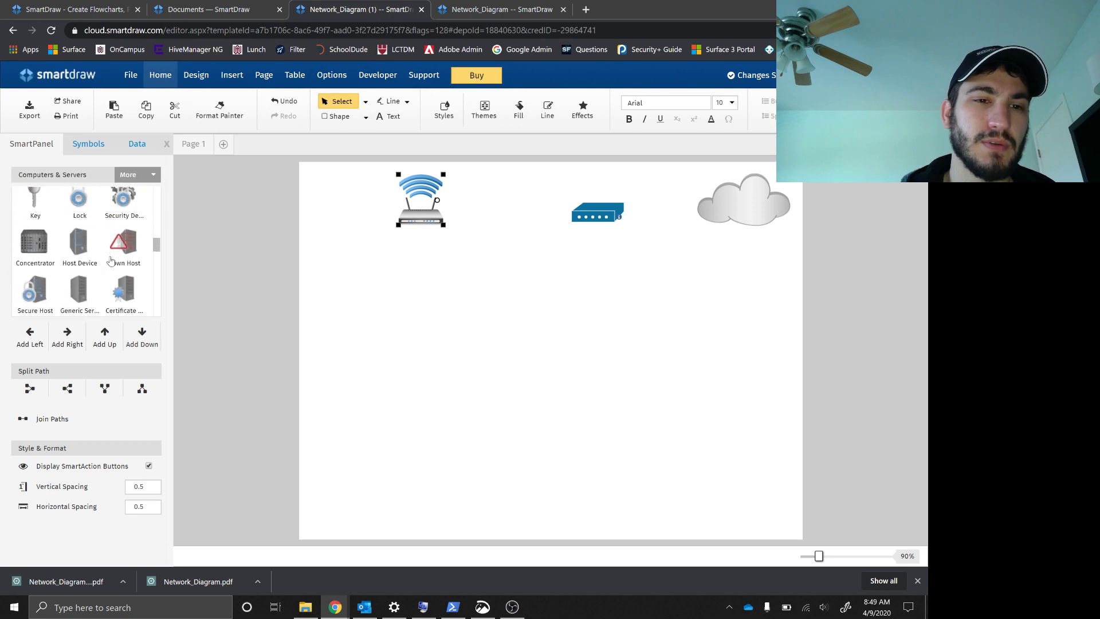
pyautogui.scroll(-5, 111, 261)
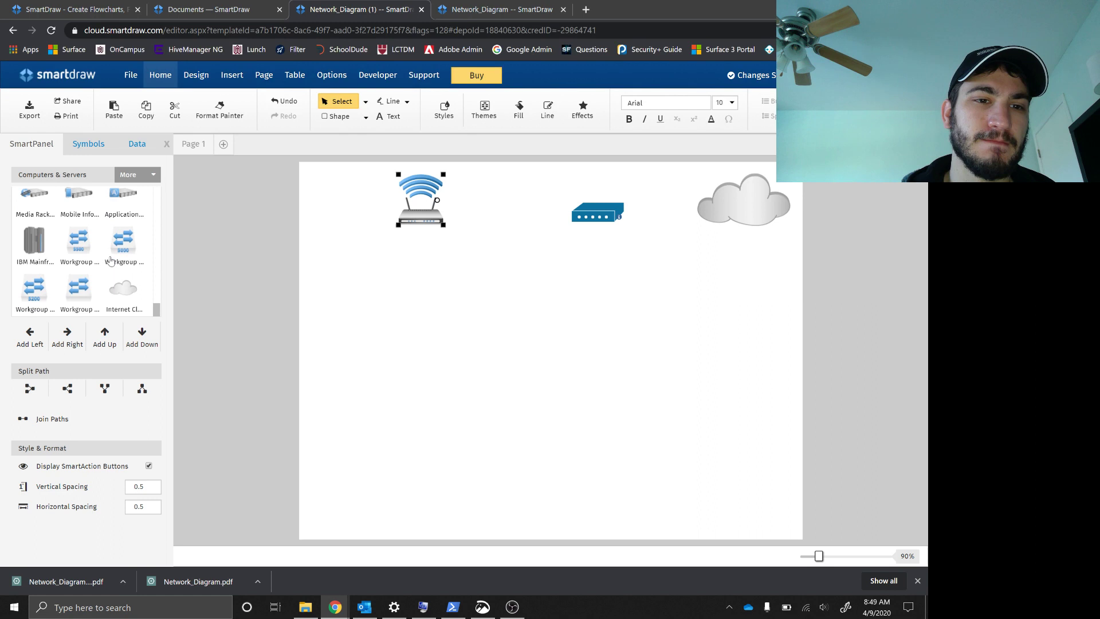
# Search the full symbol library browser for 'switch' and scroll the results.
pyautogui.click(132, 178)
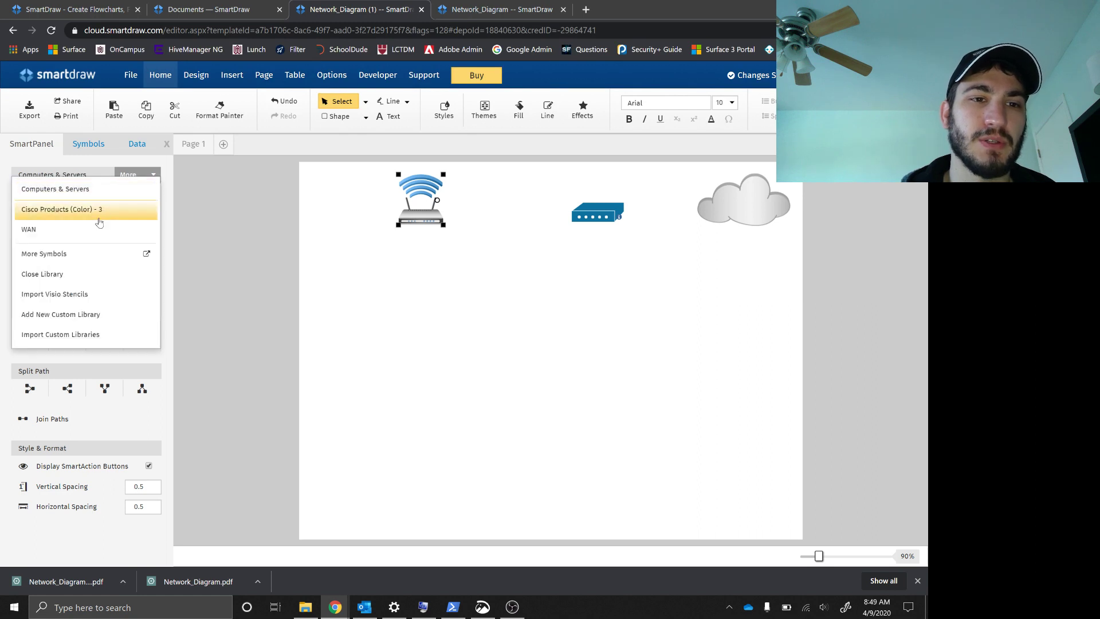
pyautogui.click(92, 253)
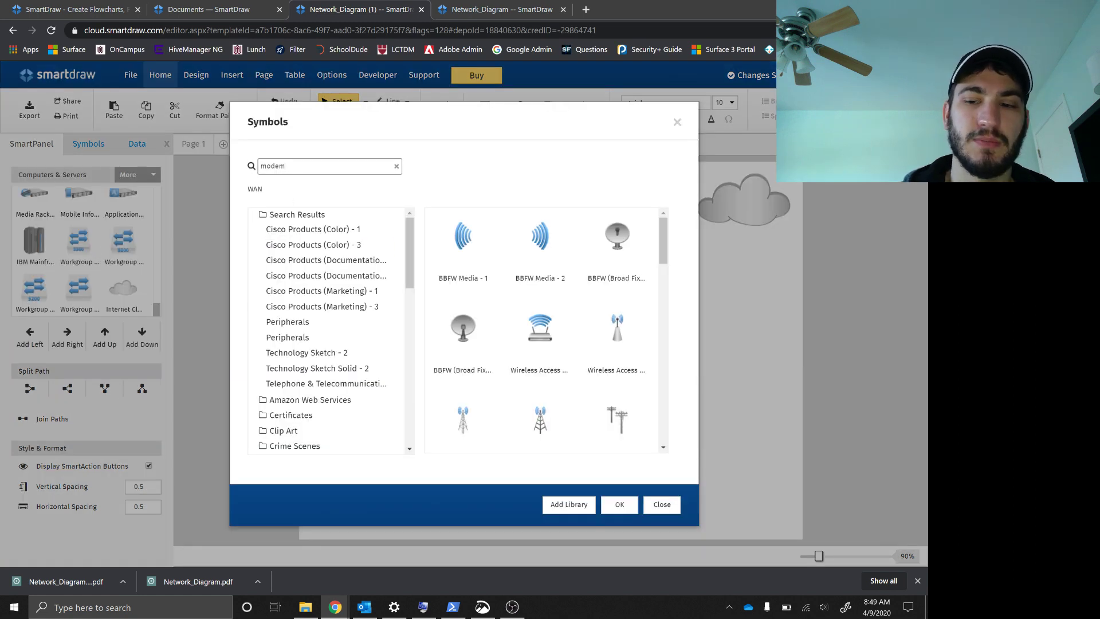
pyautogui.write('swu')
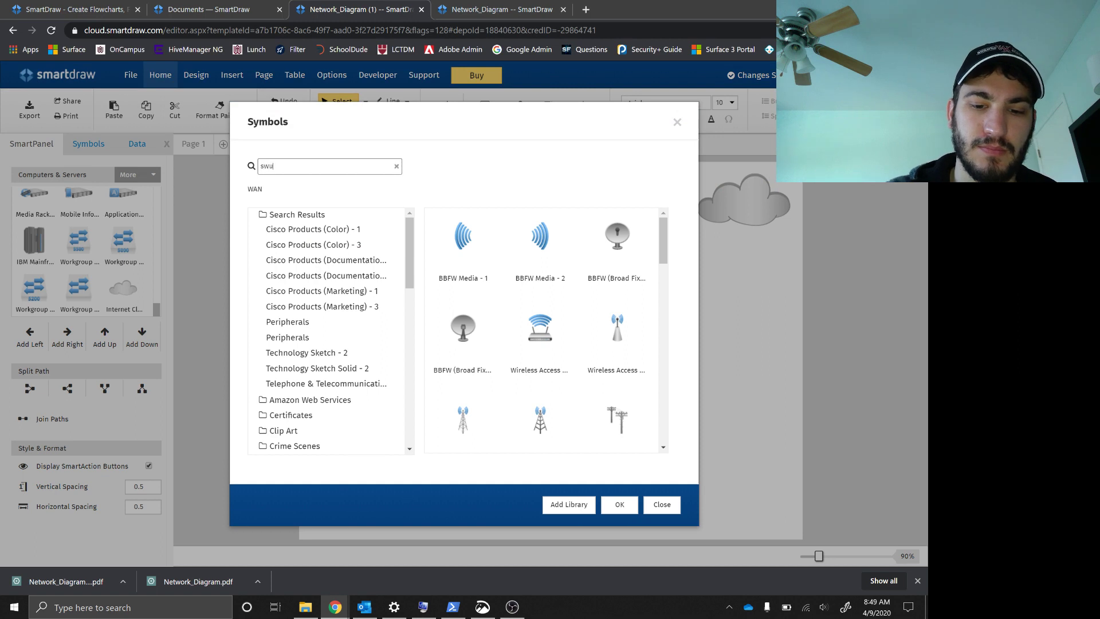
pyautogui.press('BackSpace')
pyautogui.write('itch')
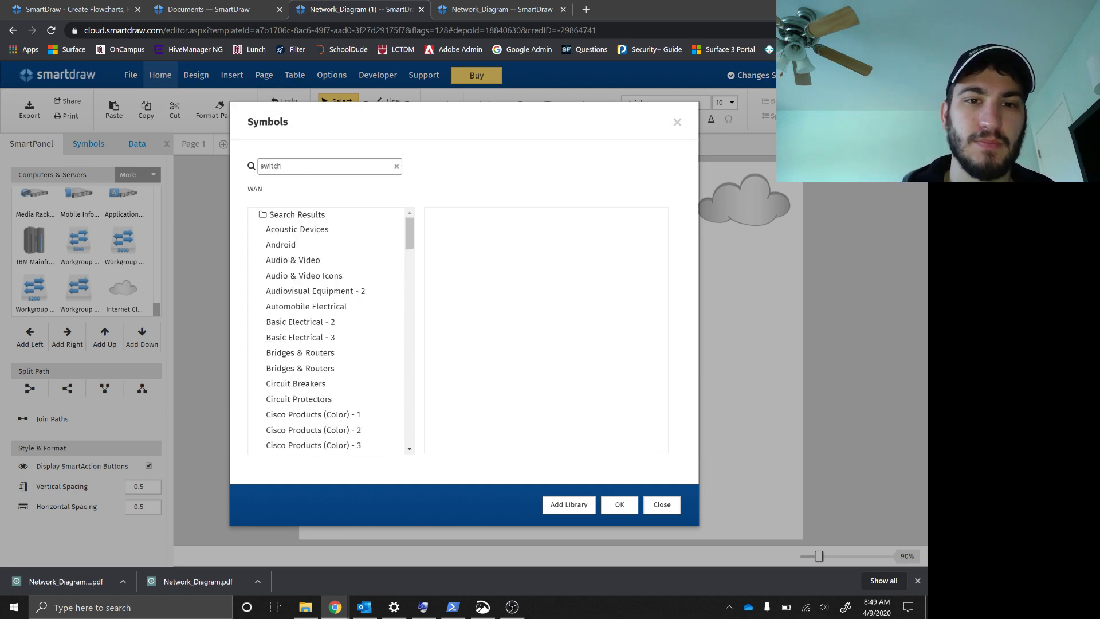
pyautogui.scroll(-5, 322, 352)
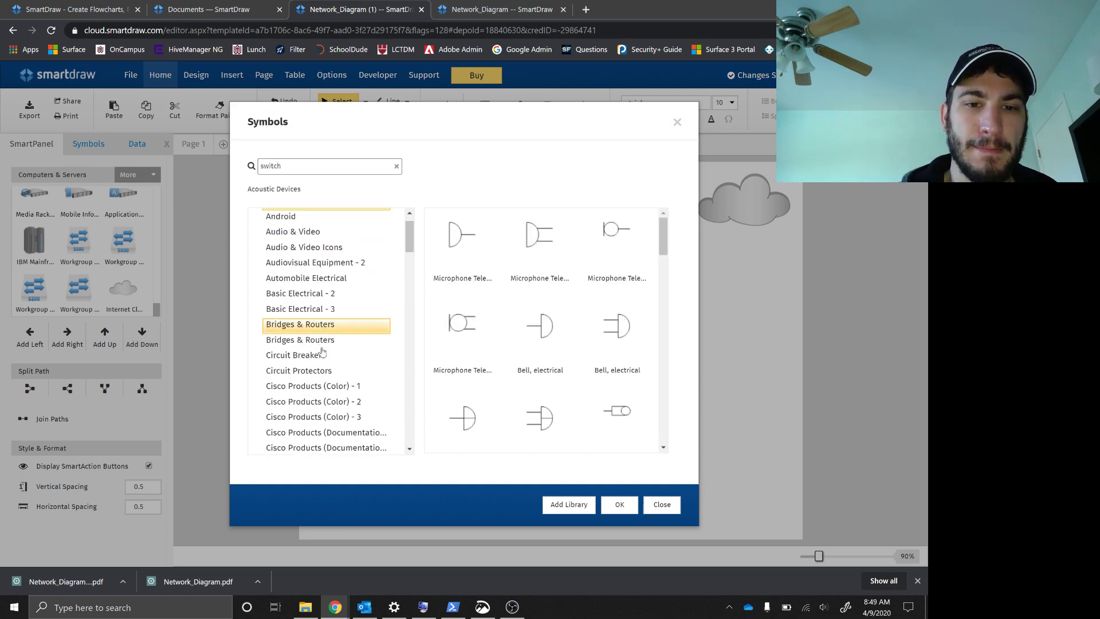
pyautogui.scroll(-4, 323, 352)
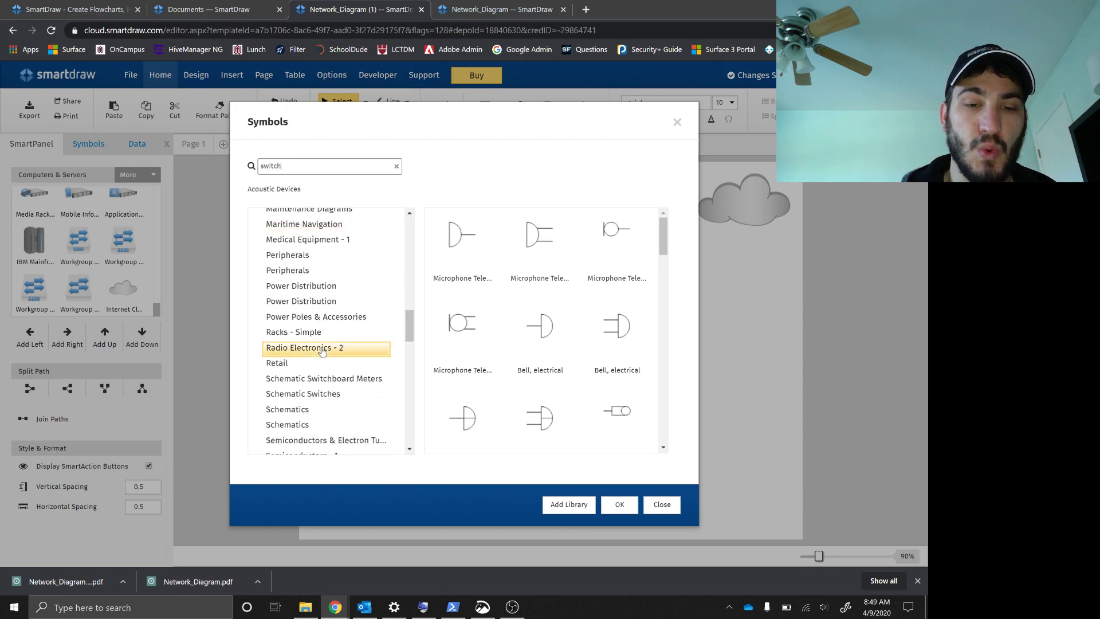
pyautogui.scroll(-5, 322, 351)
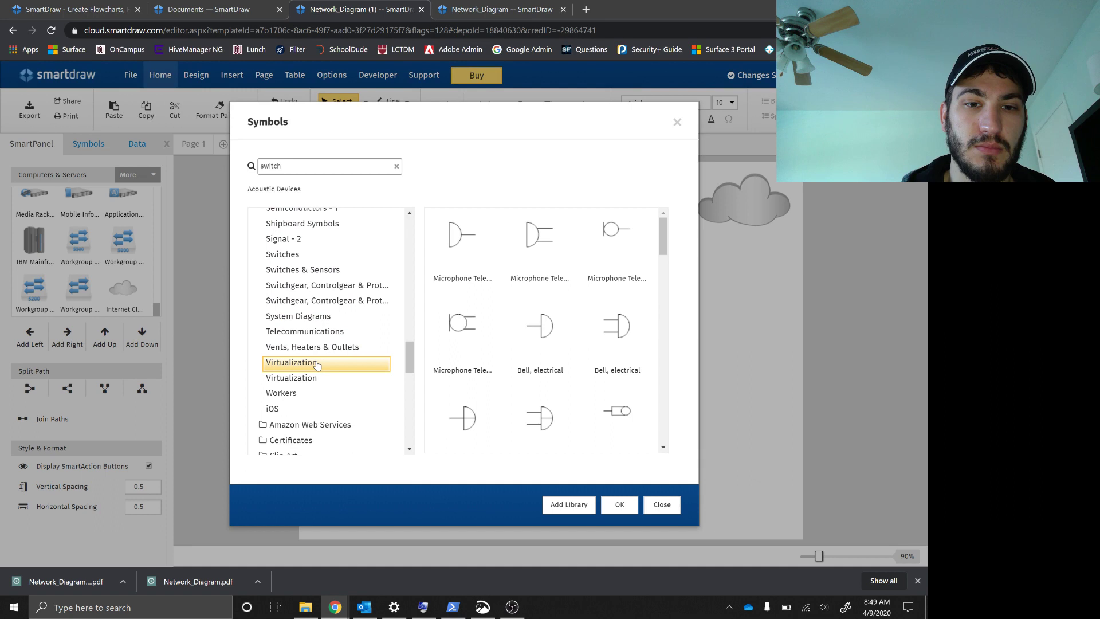
# Browse the Telecommunications and Cisco Products (Color) - 3 symbols, then close the Symbols window.
pyautogui.click(355, 334)
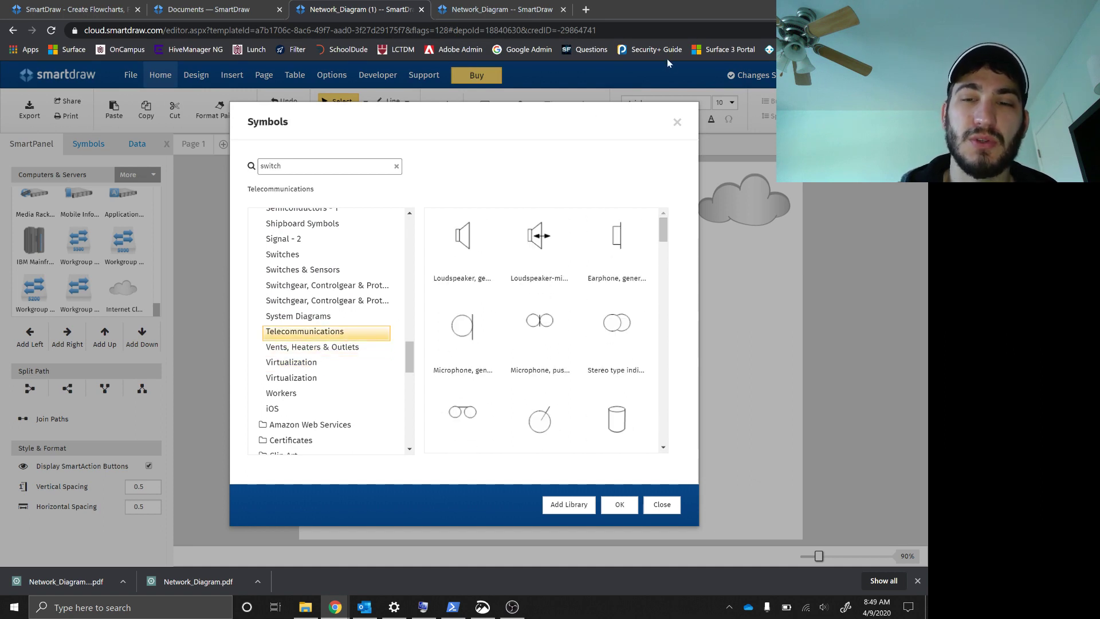
pyautogui.scroll(15, 332, 279)
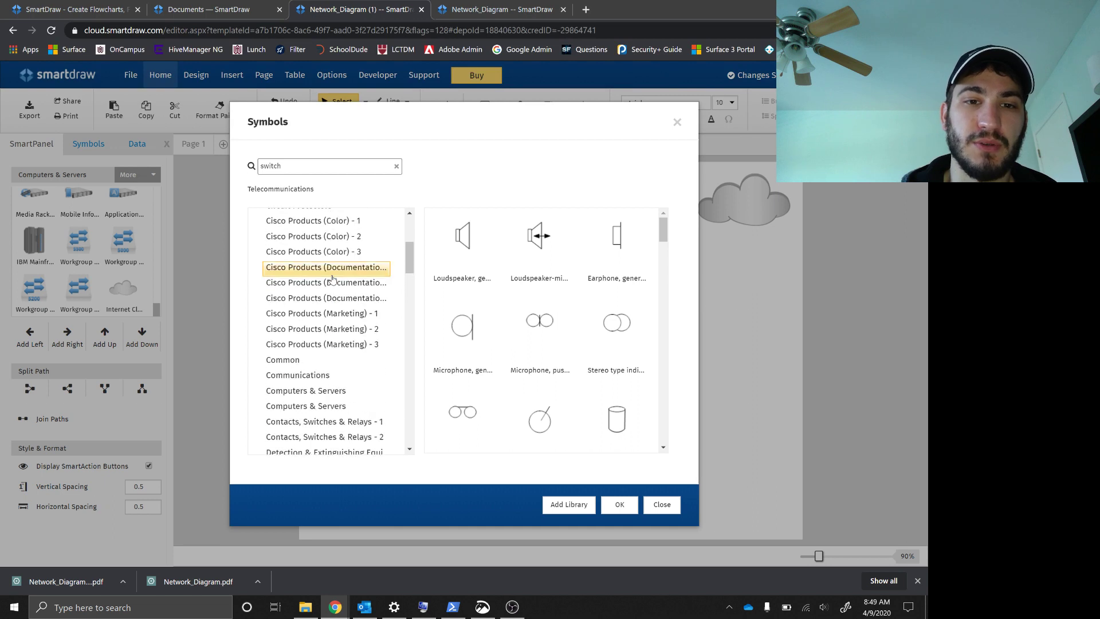
pyautogui.click(330, 341)
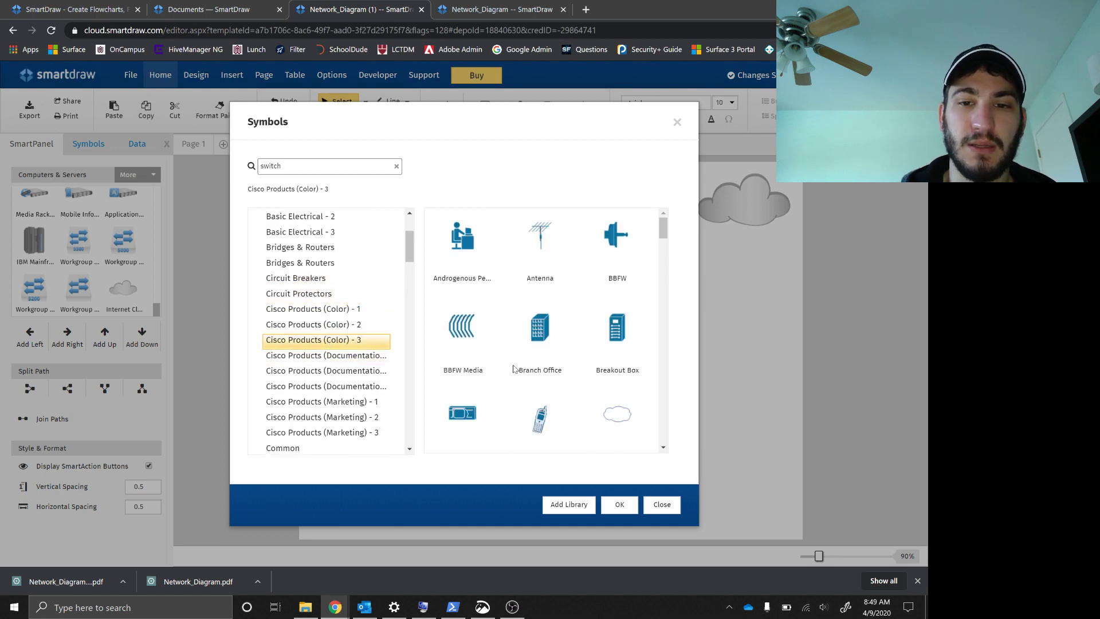
pyautogui.scroll(-10, 513, 369)
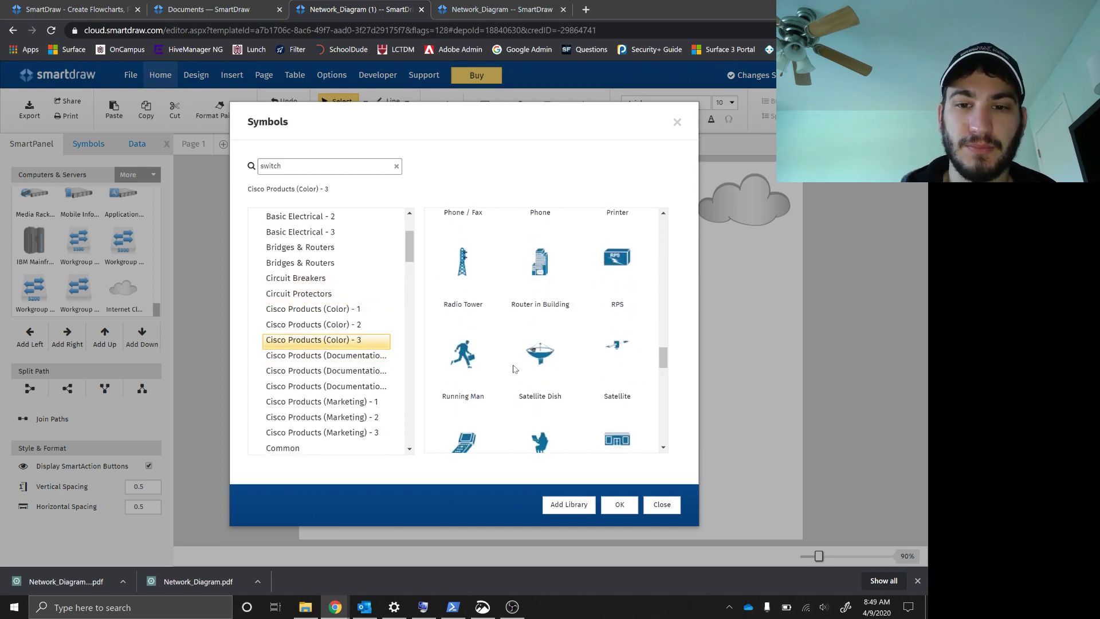
pyautogui.scroll(-3, 513, 368)
pyautogui.scroll(-3, 513, 369)
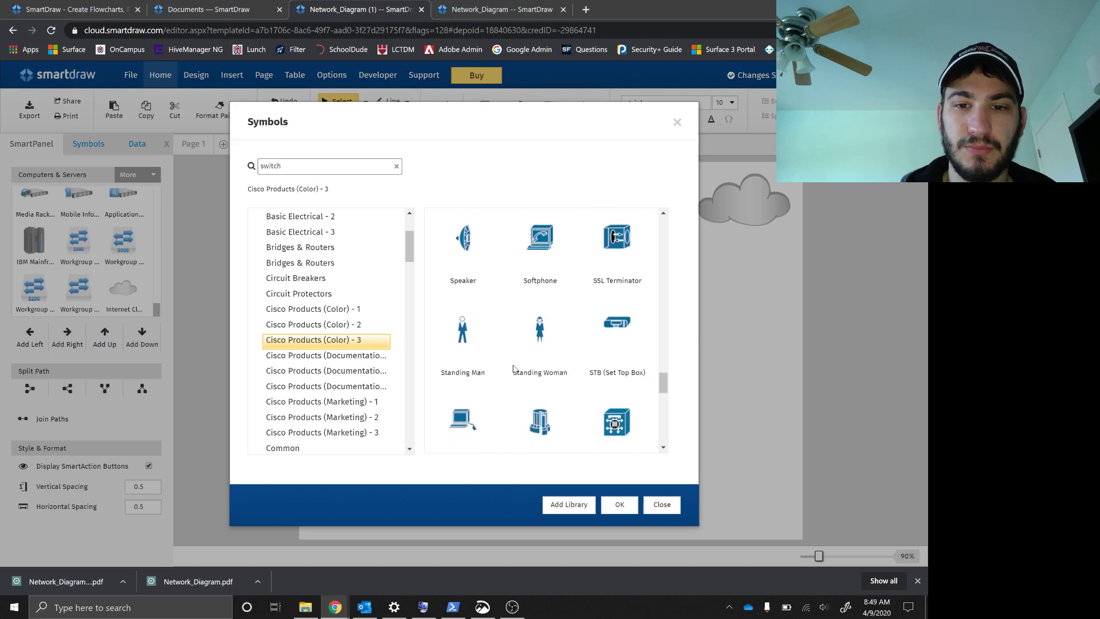
pyautogui.scroll(8, 513, 368)
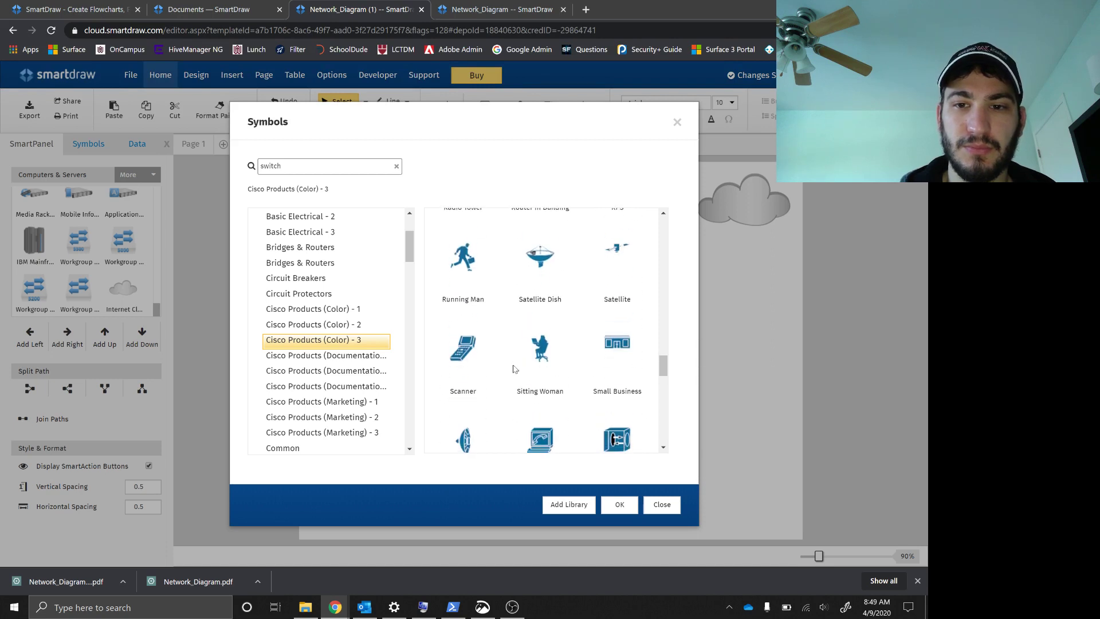
pyautogui.scroll(-7, 514, 369)
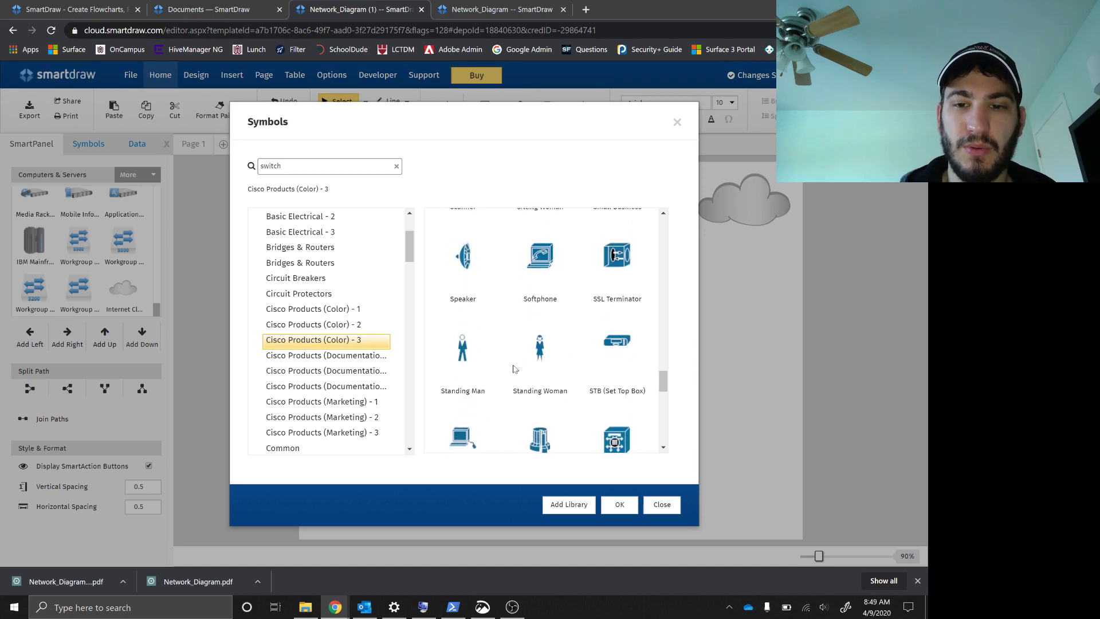
pyautogui.click(678, 121)
# Place a media rack server beside the switch and shift the router and server left.
pyautogui.scroll(2, 45, 259)
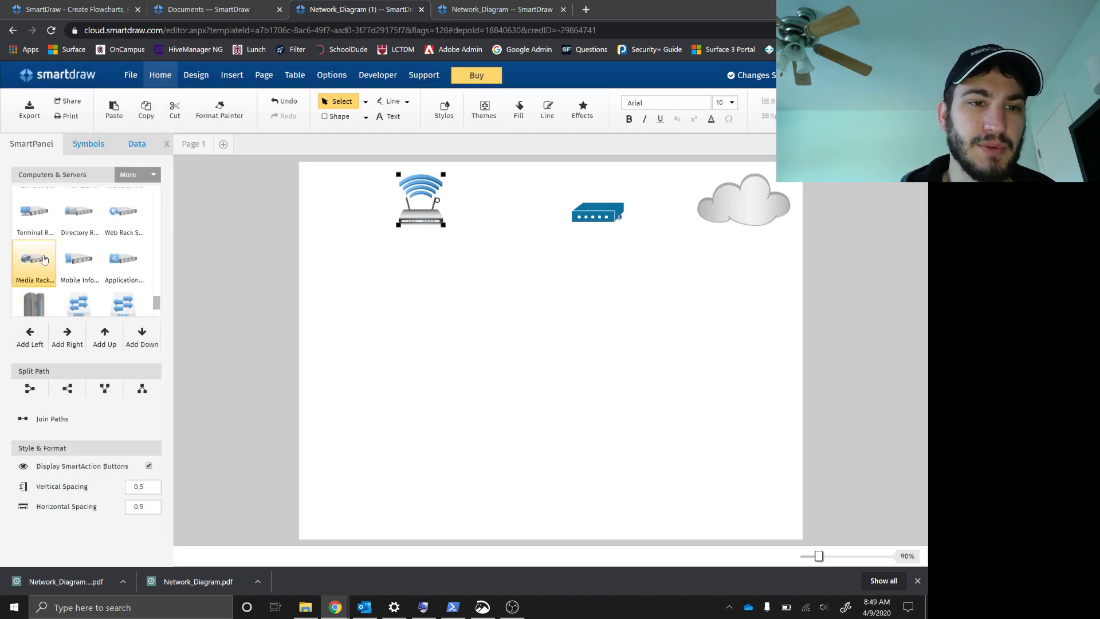
pyautogui.moveTo(44, 259); pyautogui.dragTo(541, 221)
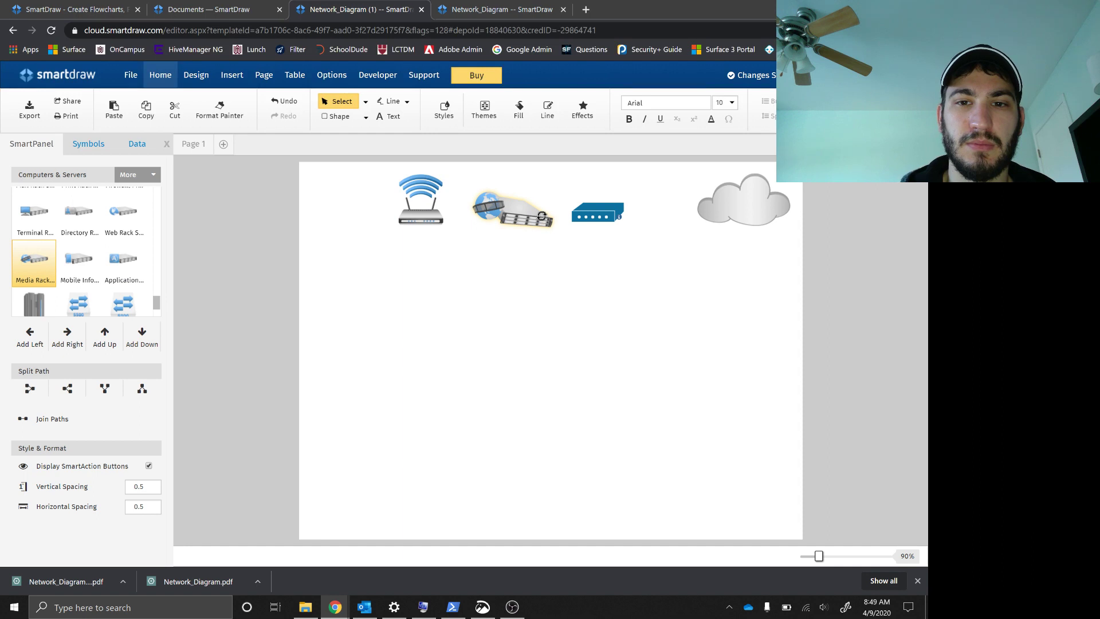
pyautogui.click(518, 263)
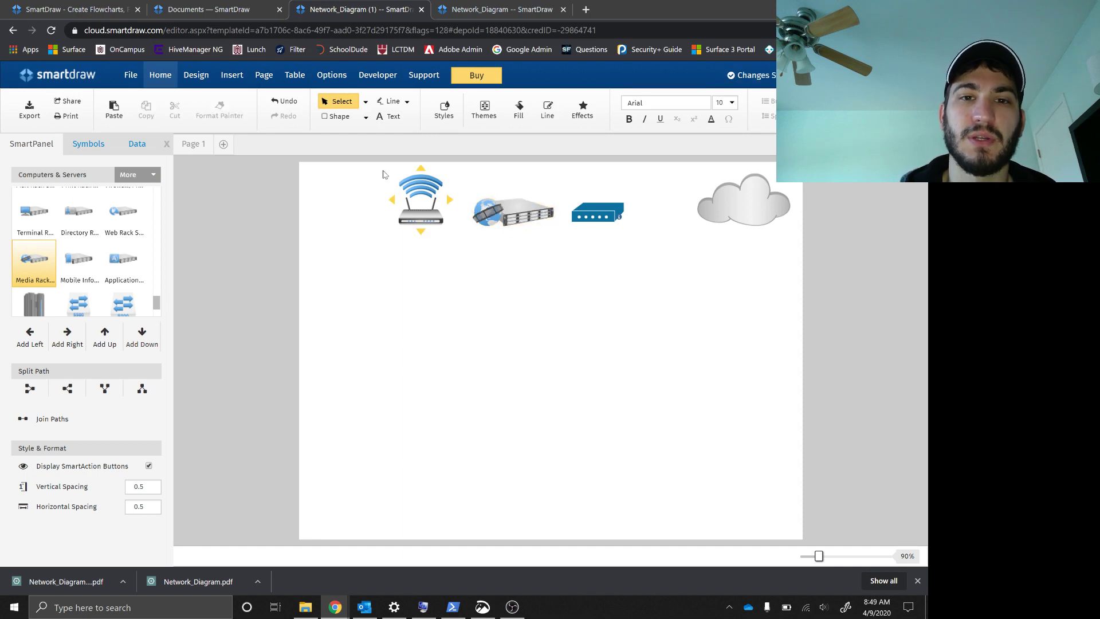
pyautogui.moveTo(418, 210); pyautogui.dragTo(360, 212)
pyautogui.click(475, 215)
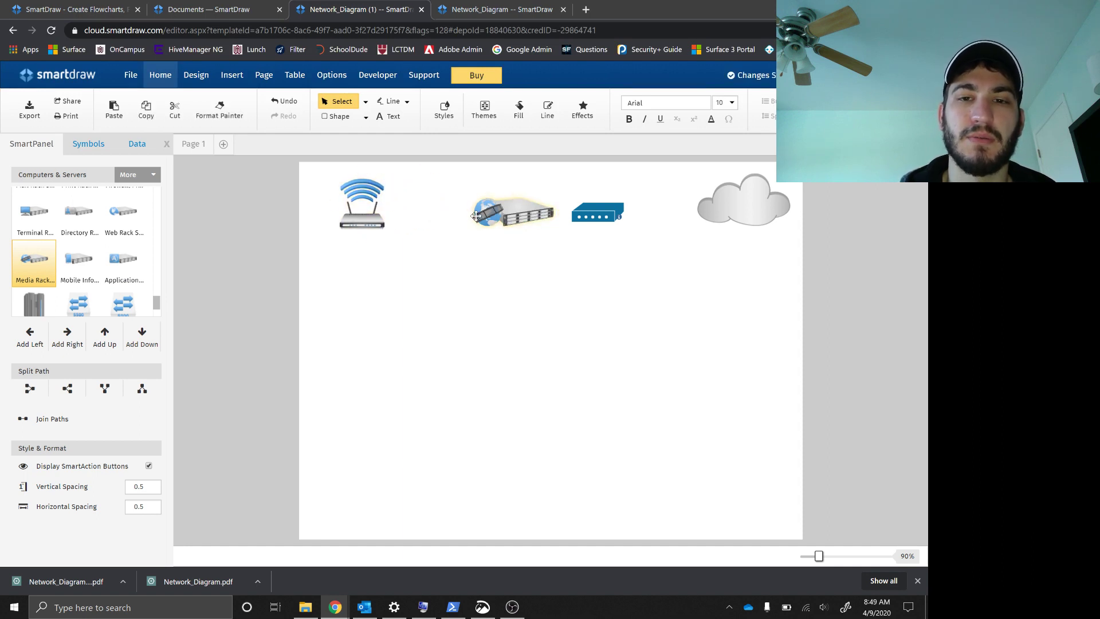
pyautogui.moveTo(499, 213); pyautogui.dragTo(470, 208)
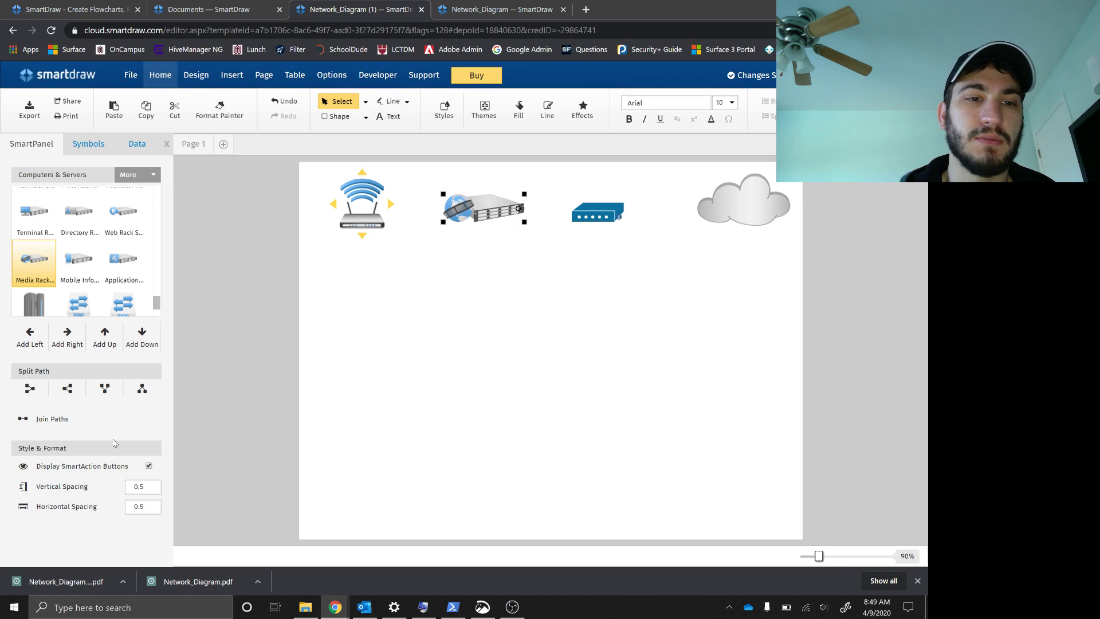
# Add a desktop PC below the router.
pyautogui.scroll(5, 120, 269)
pyautogui.scroll(5, 120, 269)
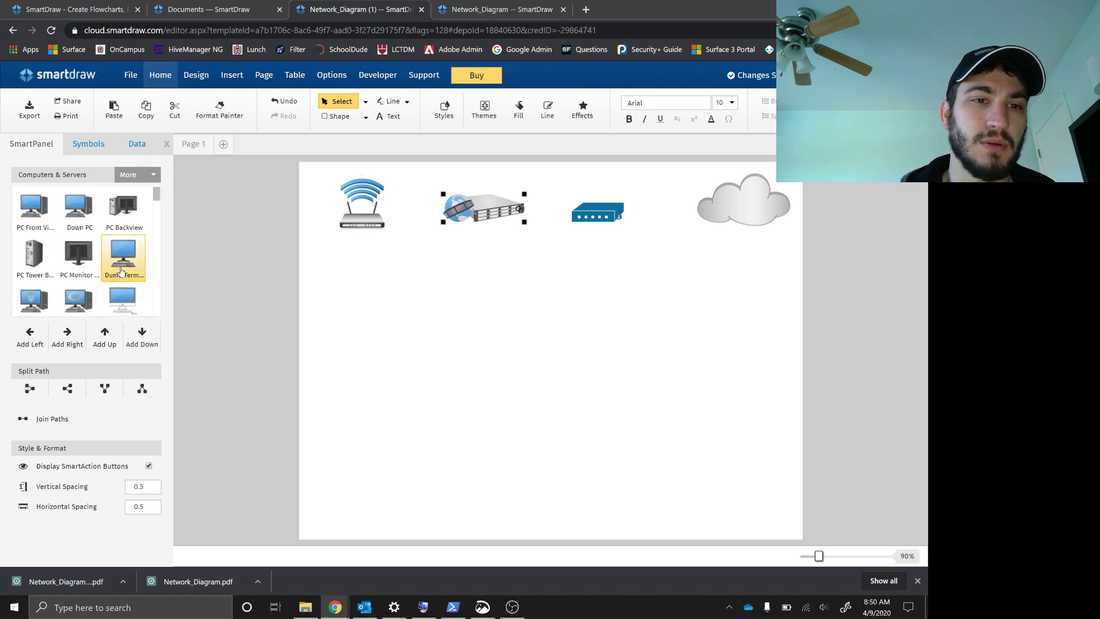
pyautogui.click(33, 209)
pyautogui.click(343, 354)
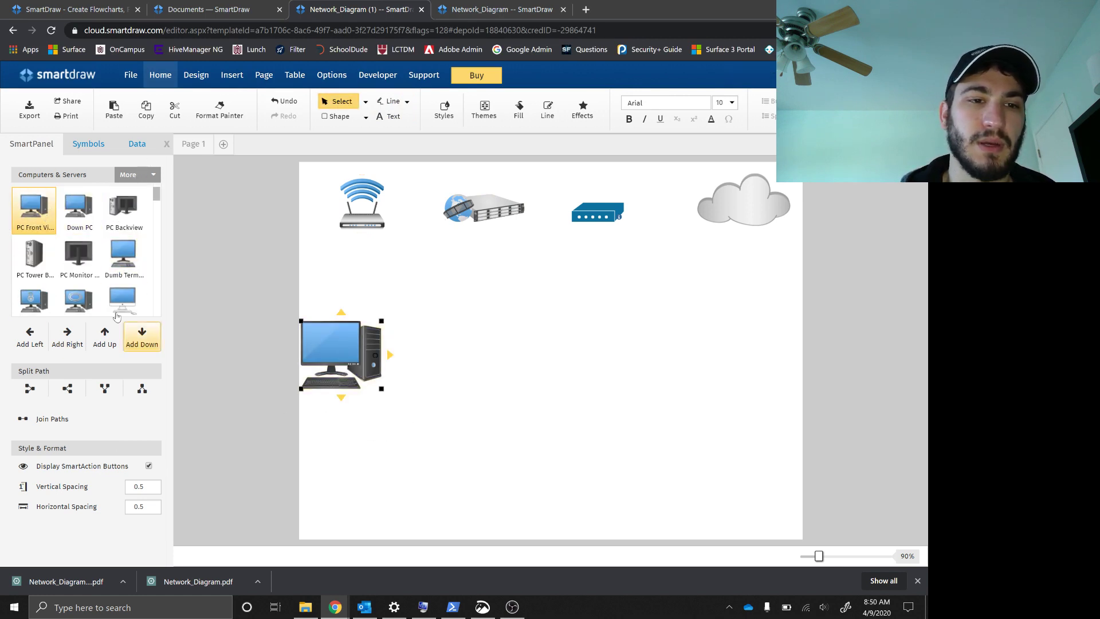
# Add a Surface Pro laptop and a cell phone, moving the laptop up and left.
pyautogui.scroll(-4, 78, 287)
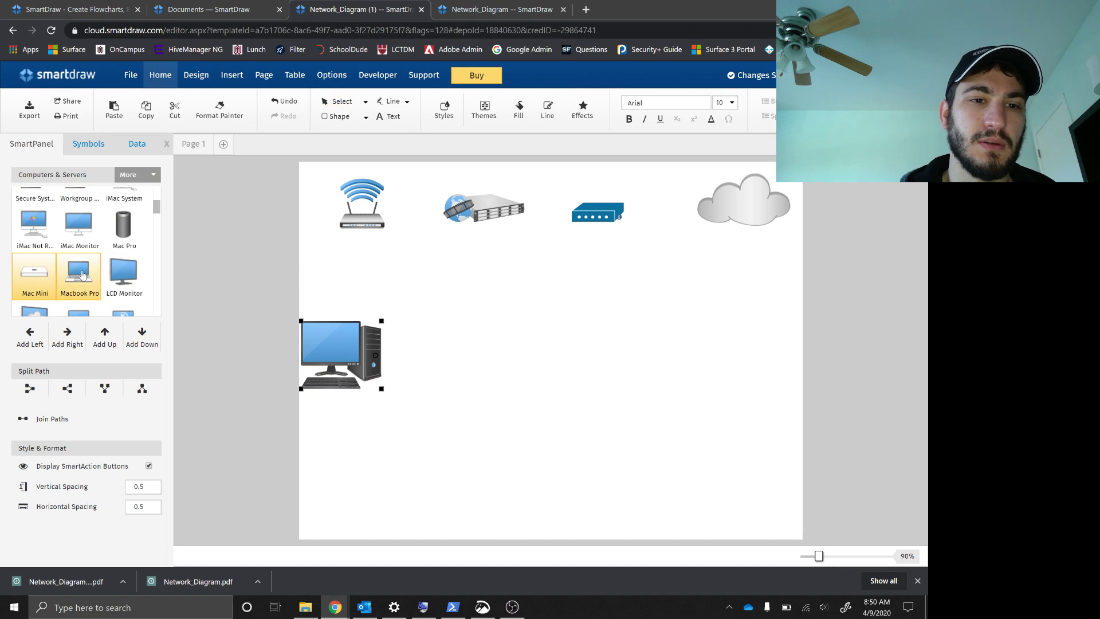
pyautogui.scroll(-2, 120, 241)
pyautogui.scroll(-2, 74, 214)
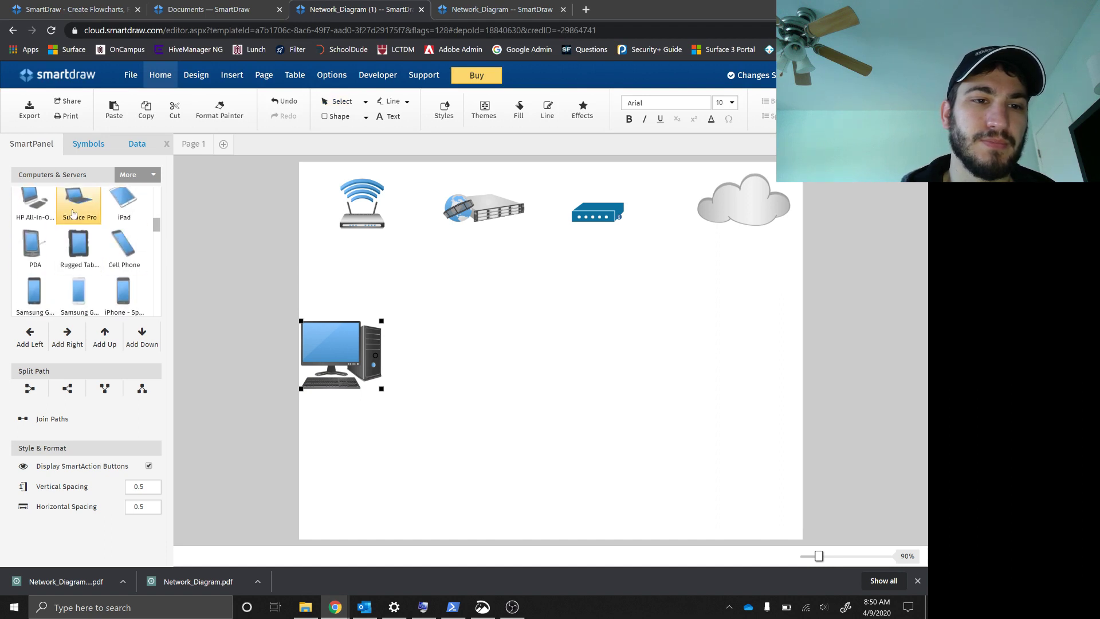
pyautogui.click(429, 347)
pyautogui.click(123, 246)
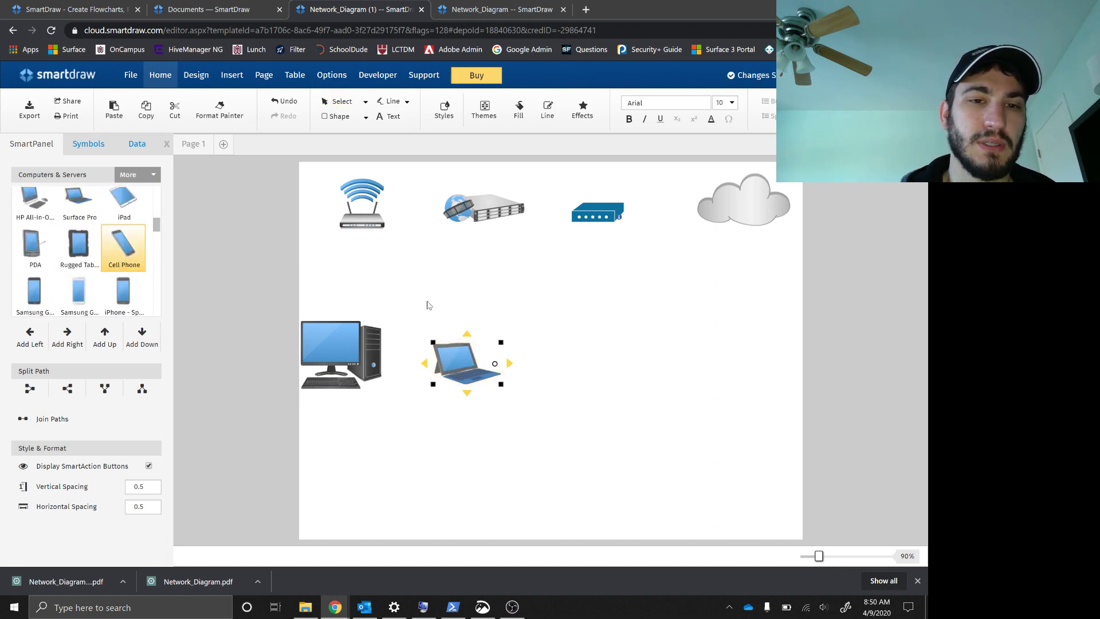
pyautogui.click(571, 366)
pyautogui.moveTo(449, 363); pyautogui.dragTo(316, 287)
# Rearrange the second row: laptop, then cell phone, then desktop computer to the right.
pyautogui.click(573, 370)
pyautogui.moveTo(573, 370); pyautogui.dragTo(414, 287)
pyautogui.moveTo(342, 366); pyautogui.dragTo(504, 298)
# Draw a connector from the server to the desktop computer and shift the desktop right.
pyautogui.click(392, 101)
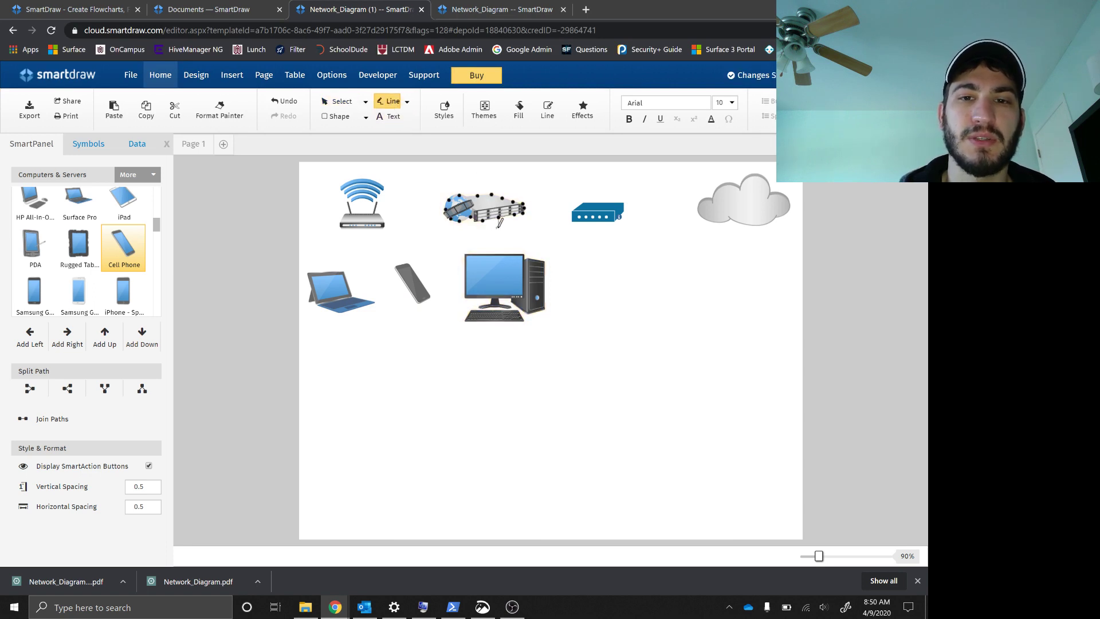
pyautogui.moveTo(499, 228); pyautogui.dragTo(501, 330)
pyautogui.moveTo(603, 322); pyautogui.dragTo(563, 323)
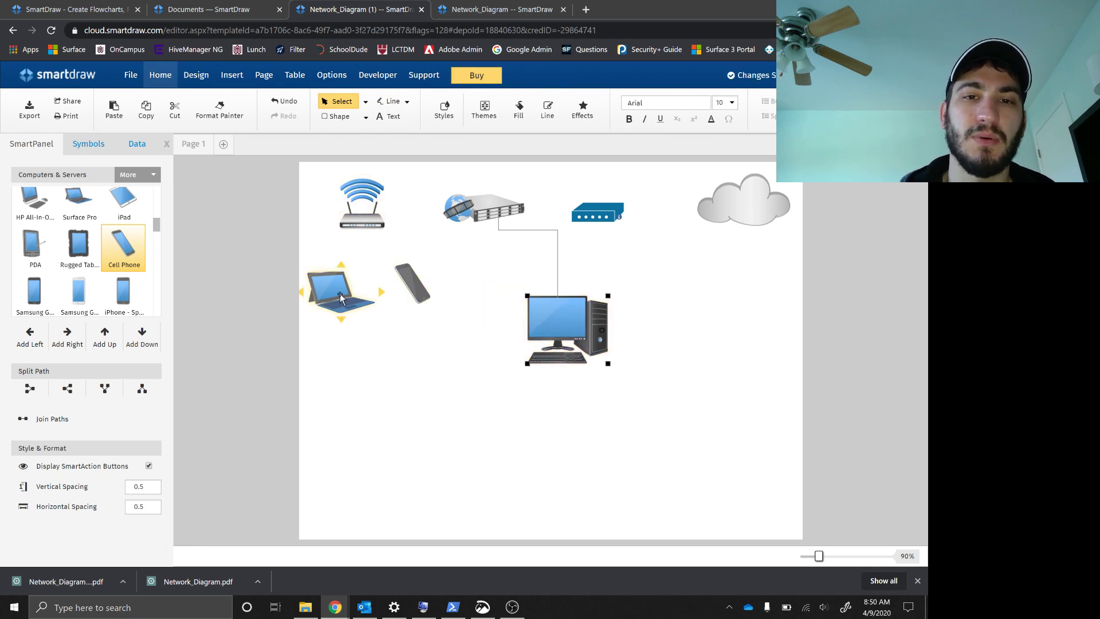
# Move the laptop to the lower left and connect the router to the cell phone.
pyautogui.click(390, 101)
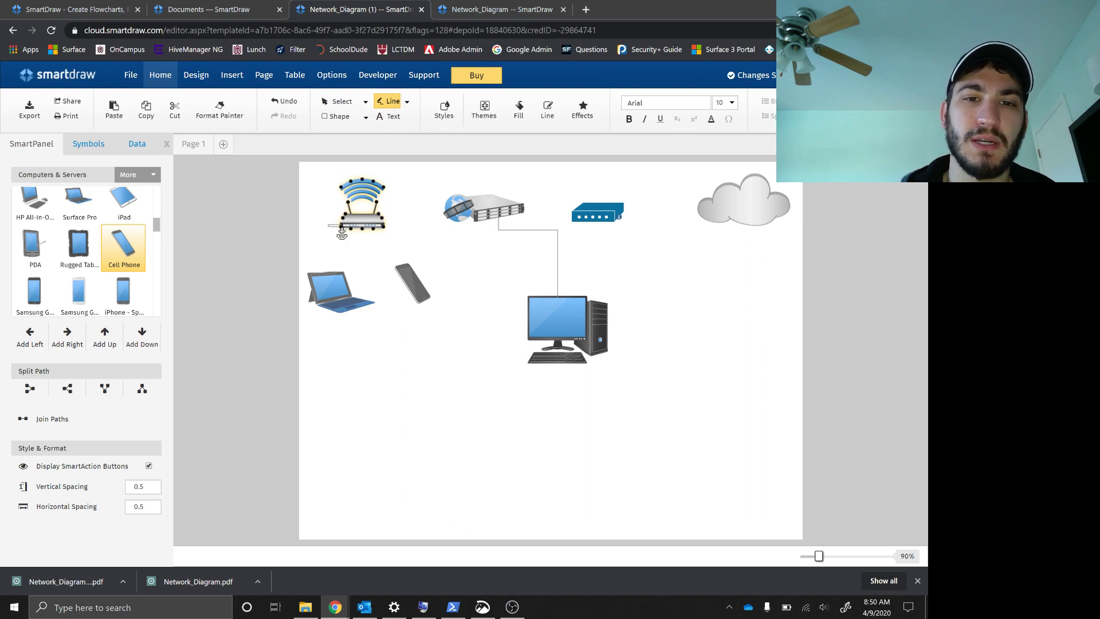
pyautogui.rightClick(325, 245)
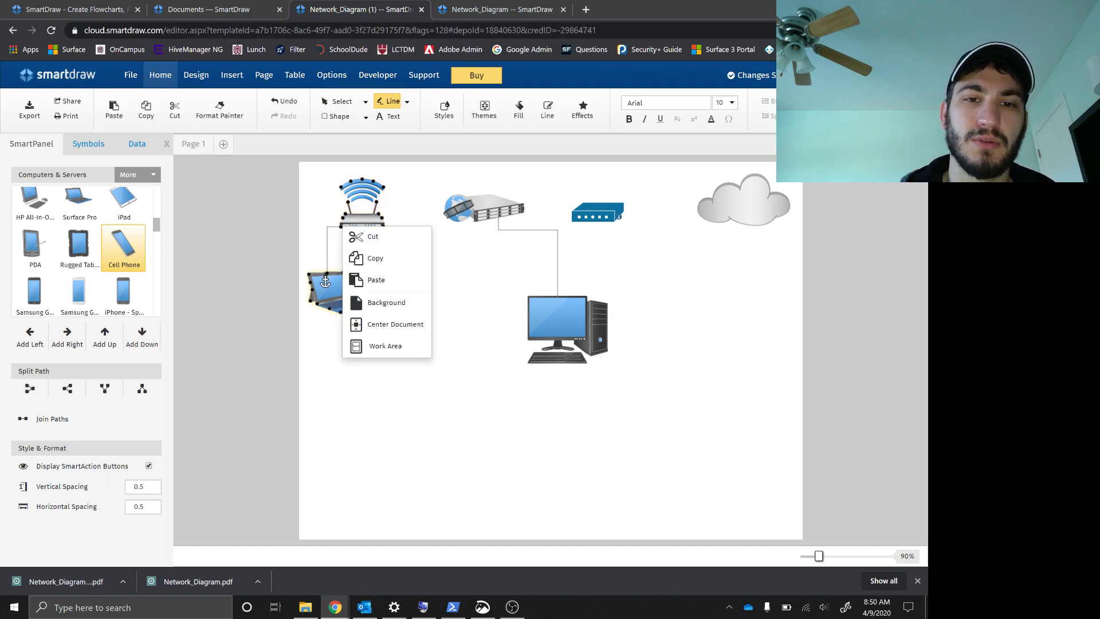
pyautogui.press('Escape')
pyautogui.moveTo(328, 284); pyautogui.dragTo(335, 455)
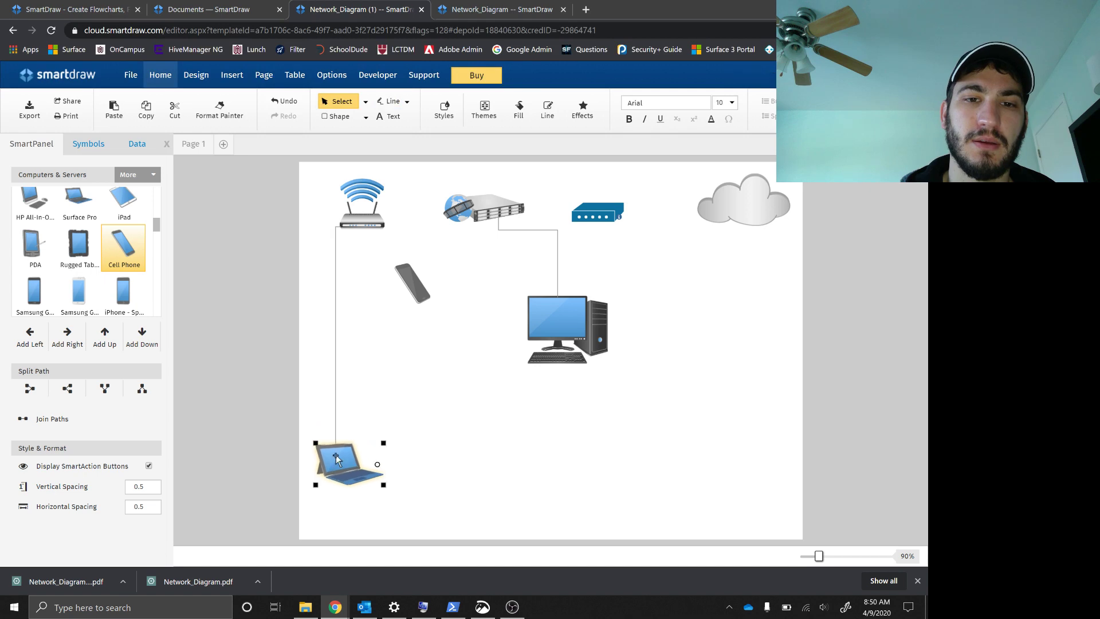
pyautogui.click(392, 101)
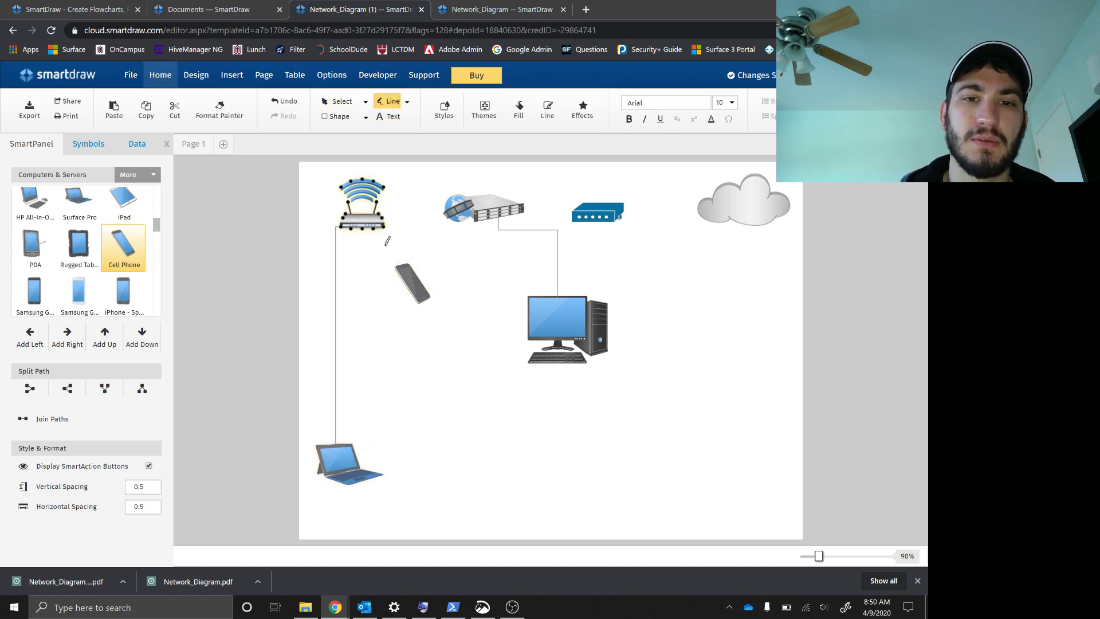
pyautogui.moveTo(388, 241); pyautogui.dragTo(392, 406)
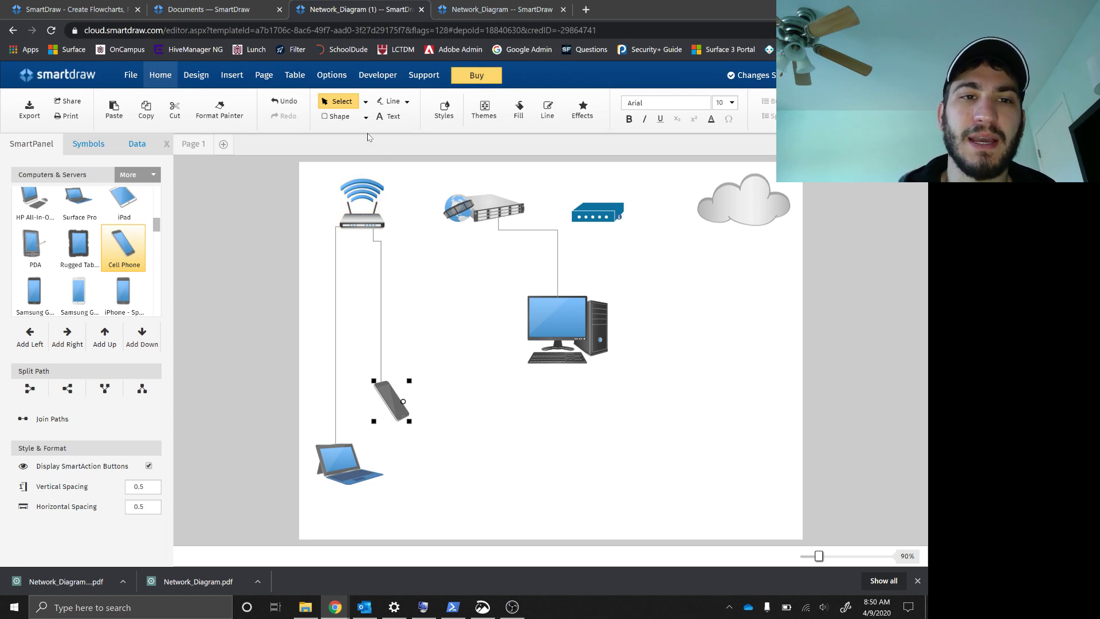
pyautogui.click(394, 105)
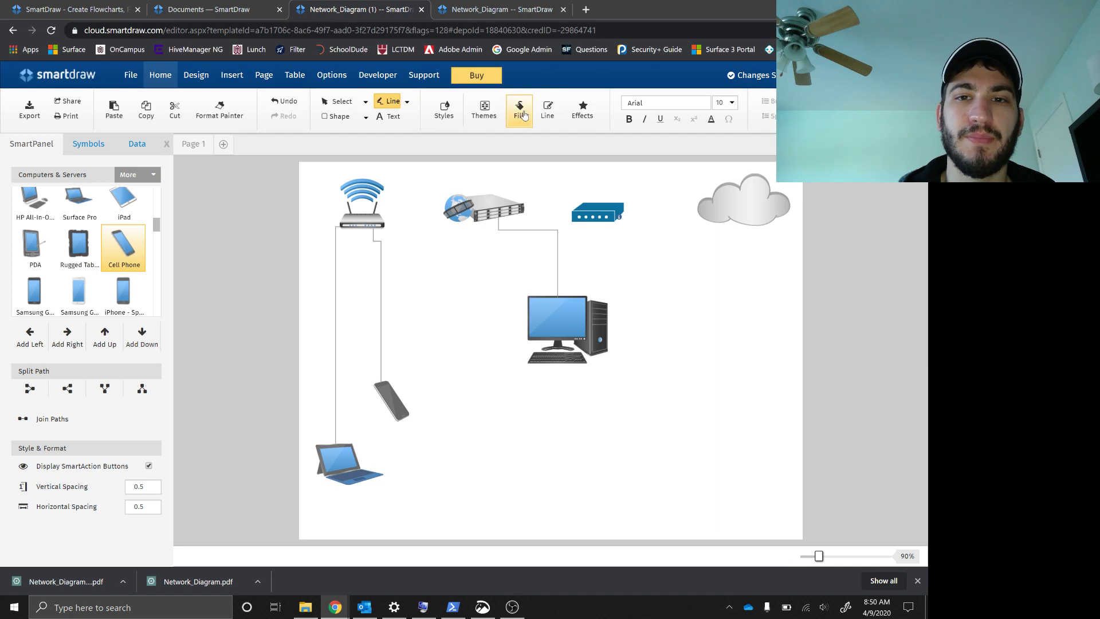
pyautogui.click(552, 129)
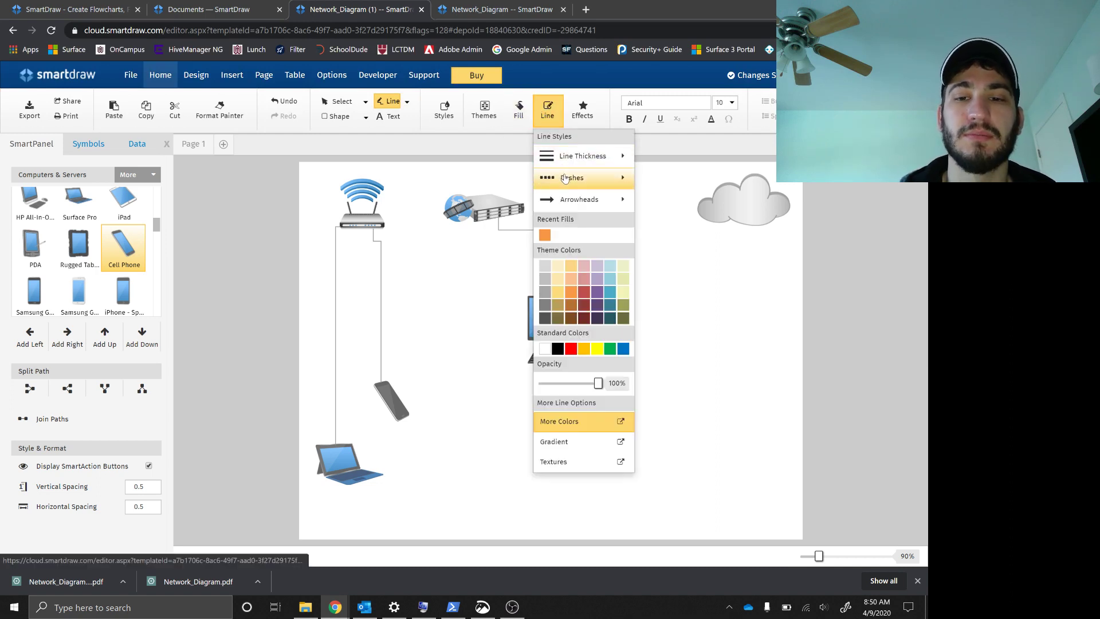
# Make the server-to-computer connector orange, delete the extra connector and nudge the router left.
pyautogui.click(584, 349)
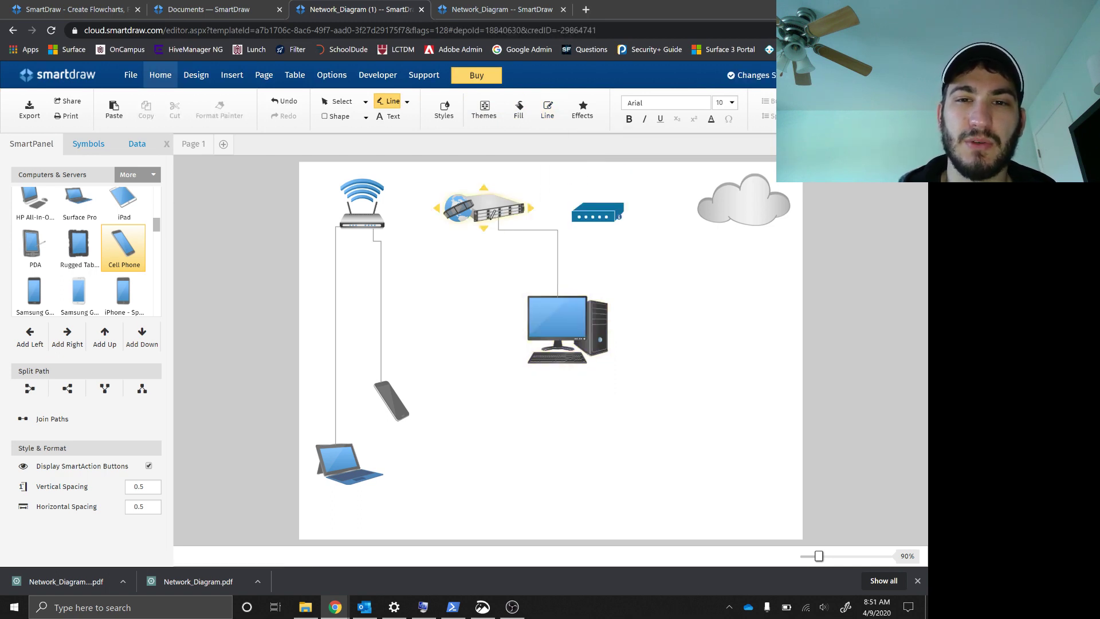
pyautogui.moveTo(543, 290); pyautogui.dragTo(544, 298)
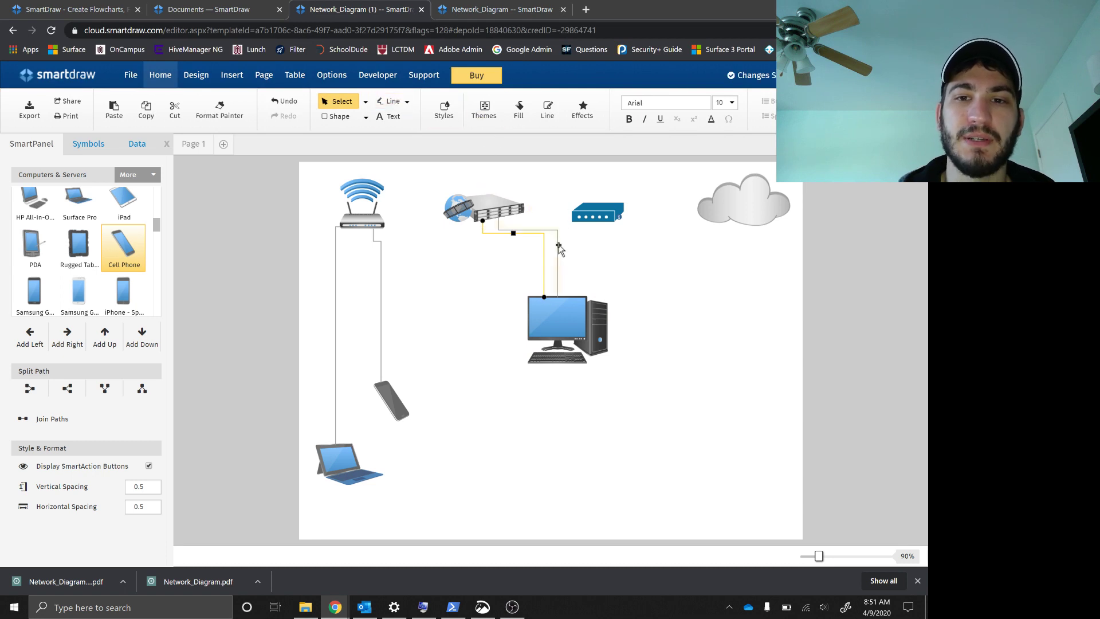
pyautogui.press('Delete')
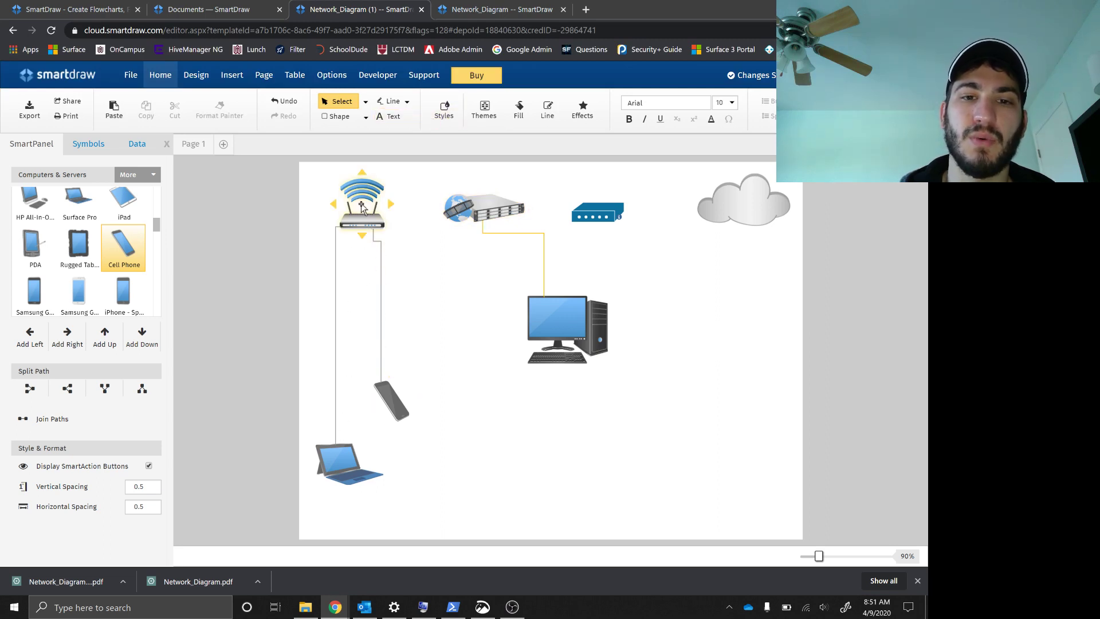
pyautogui.click(547, 109)
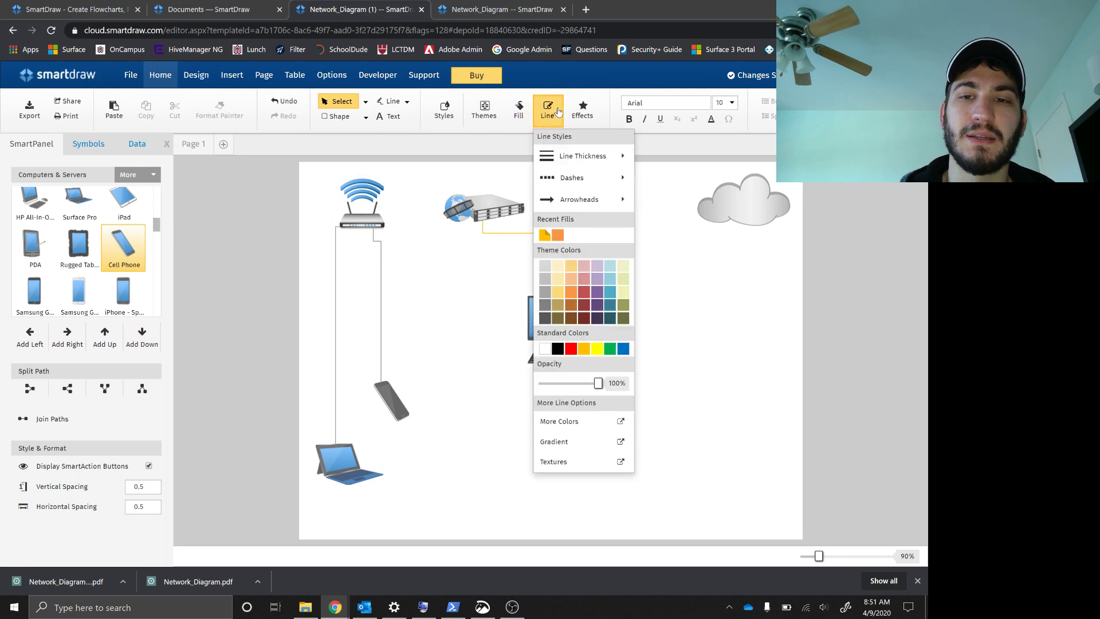
pyautogui.click(586, 348)
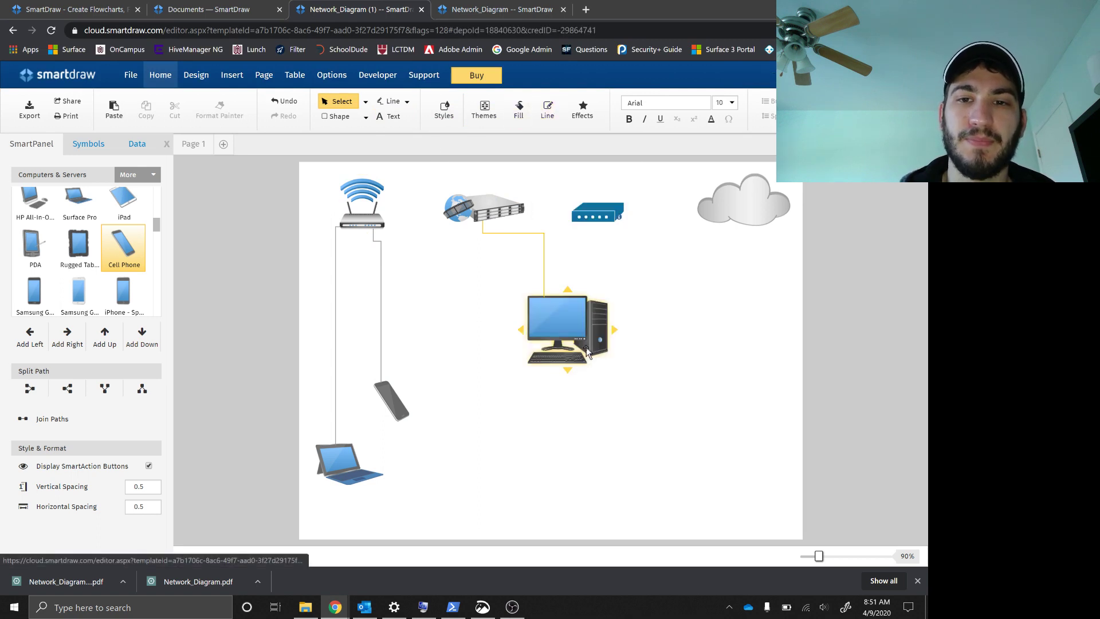
pyautogui.moveTo(383, 224)
pyautogui.mouseDown()
pyautogui.moveTo(420, 220)
pyautogui.moveTo(379, 229)
pyautogui.mouseUp()
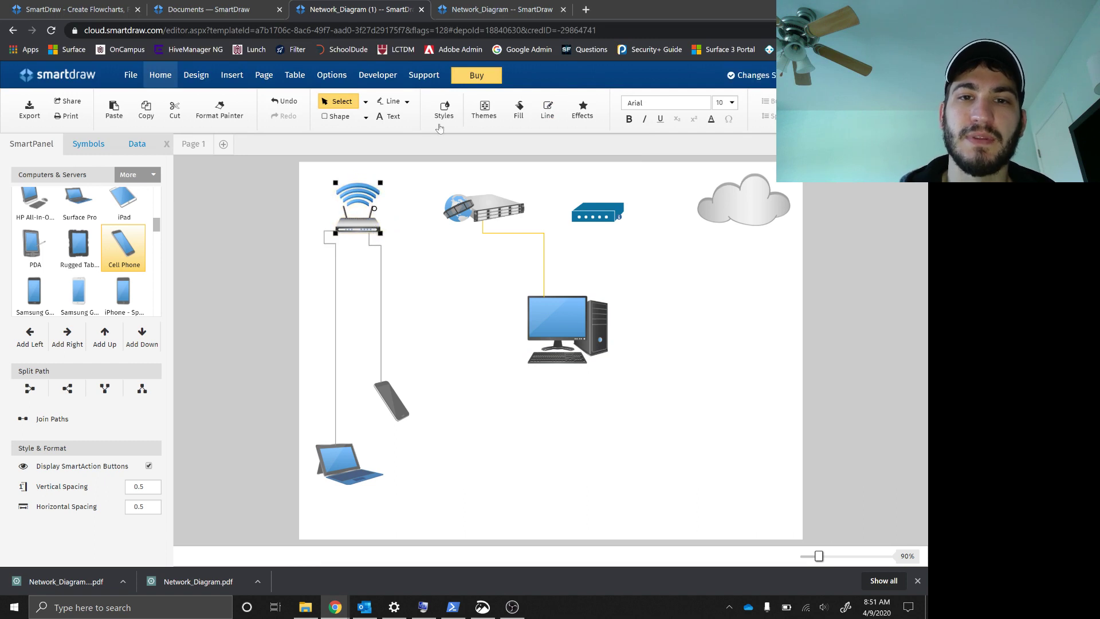
pyautogui.click(548, 109)
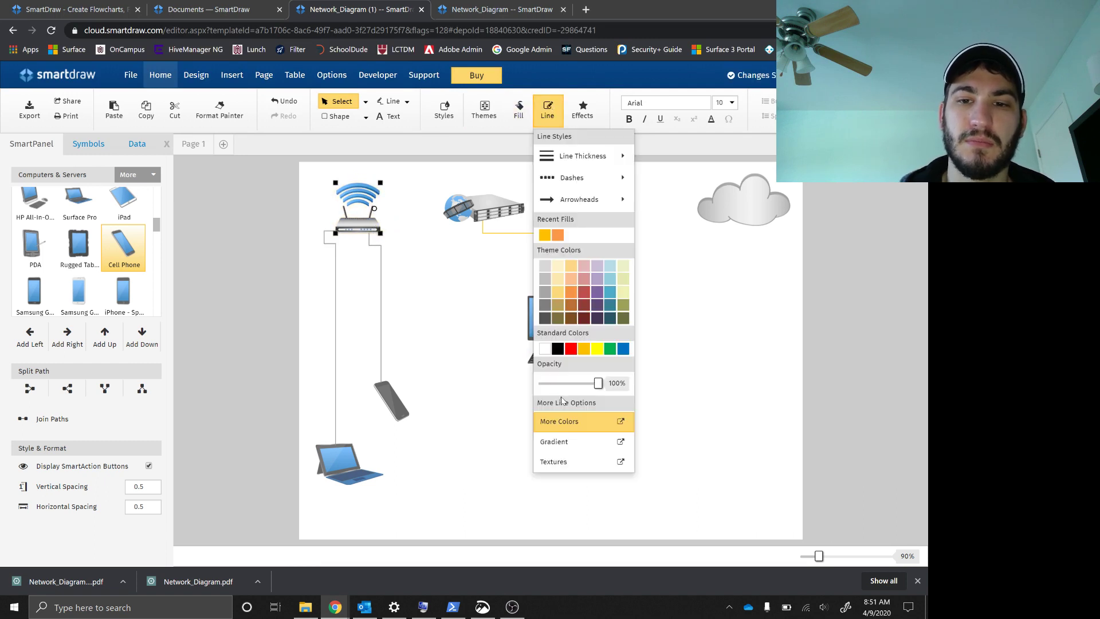
# Draw connectors from router to server, server to the blue switch, and switch to the cloud.
pyautogui.click(393, 101)
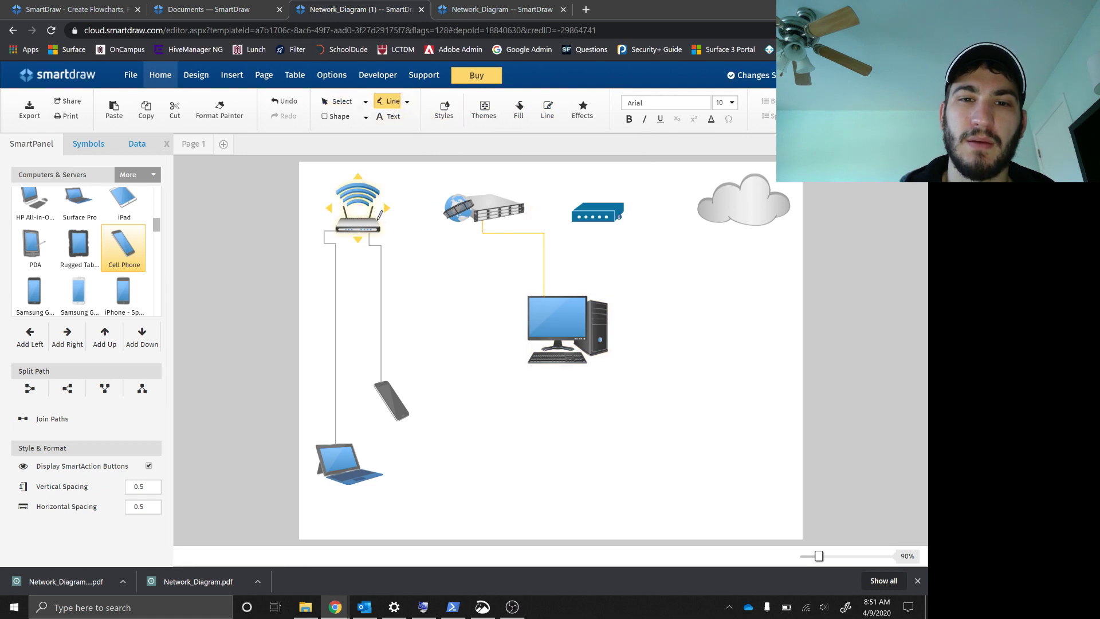
pyautogui.moveTo(381, 218); pyautogui.dragTo(451, 217)
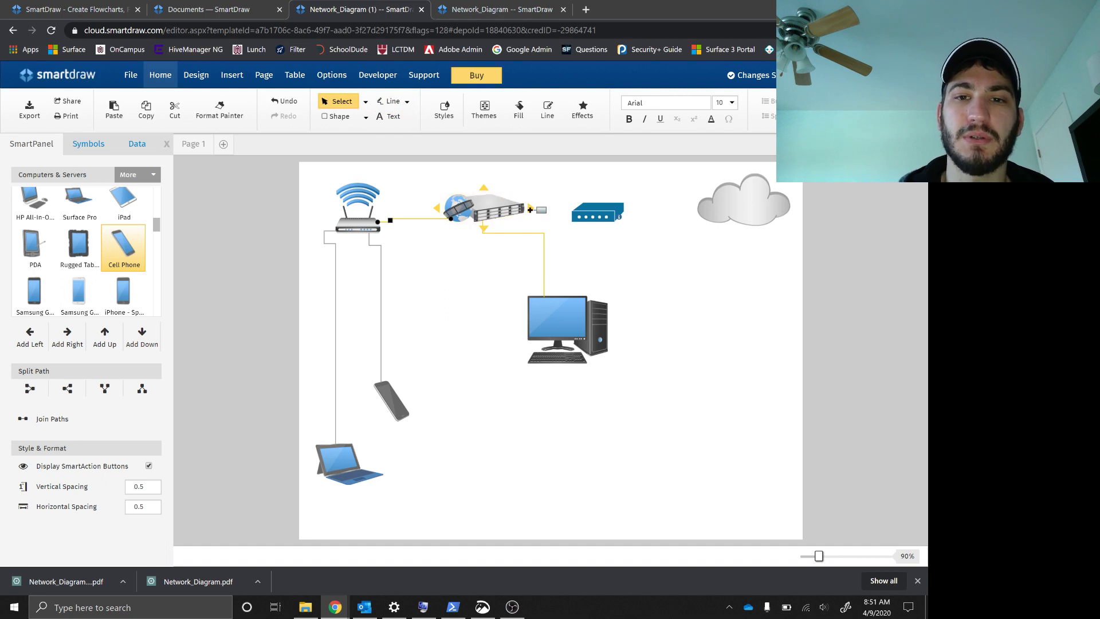
pyautogui.click(393, 102)
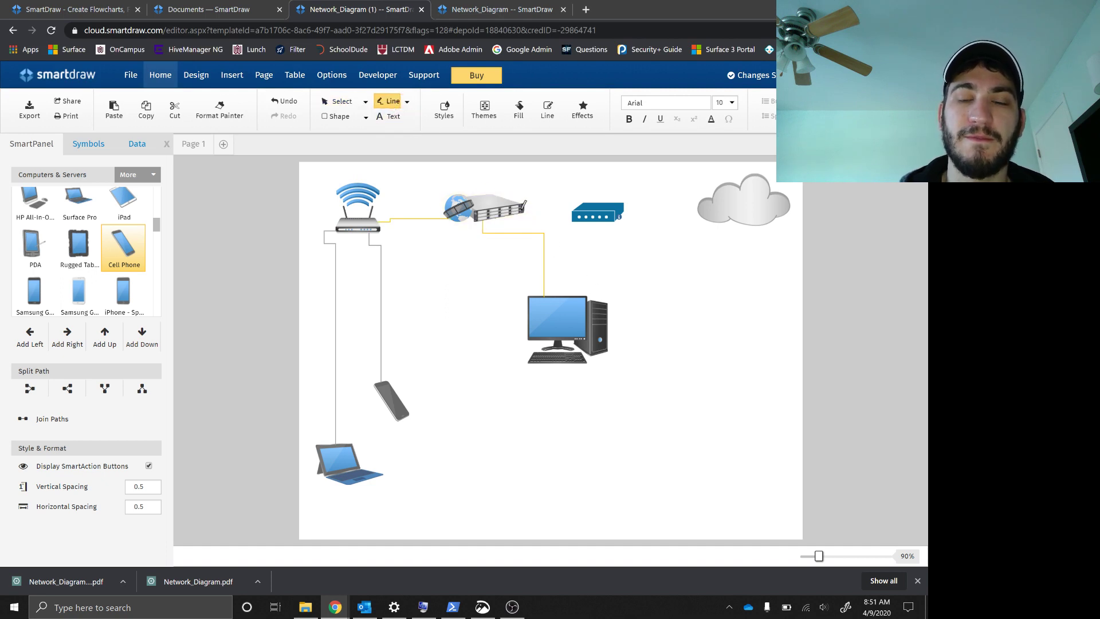
pyautogui.moveTo(527, 206); pyautogui.dragTo(573, 218)
pyautogui.click(393, 101)
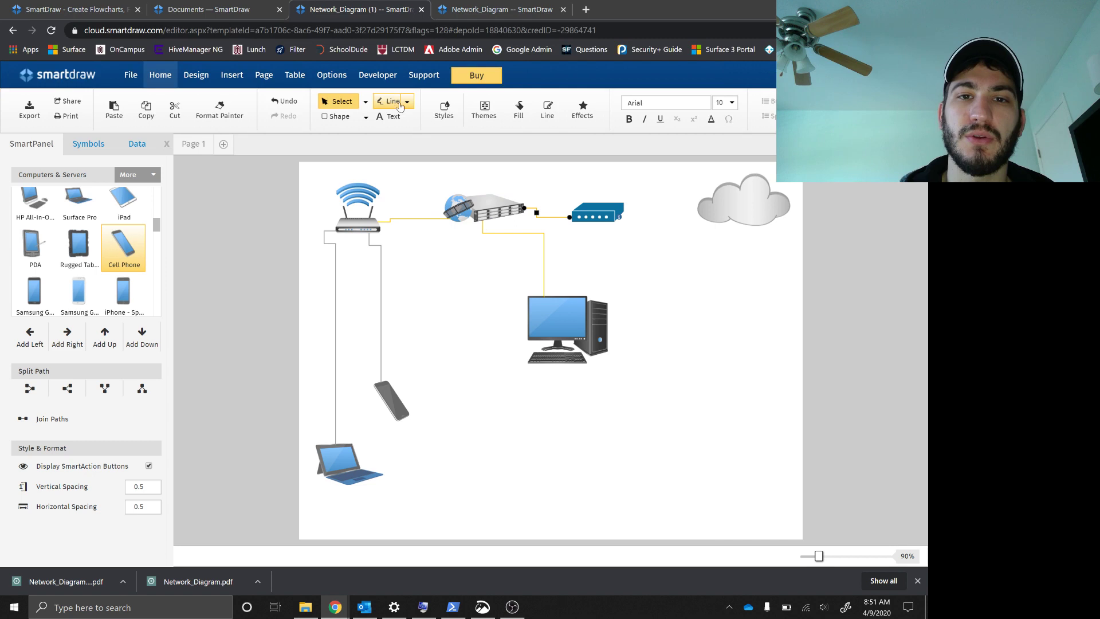
pyautogui.moveTo(620, 207); pyautogui.dragTo(737, 217)
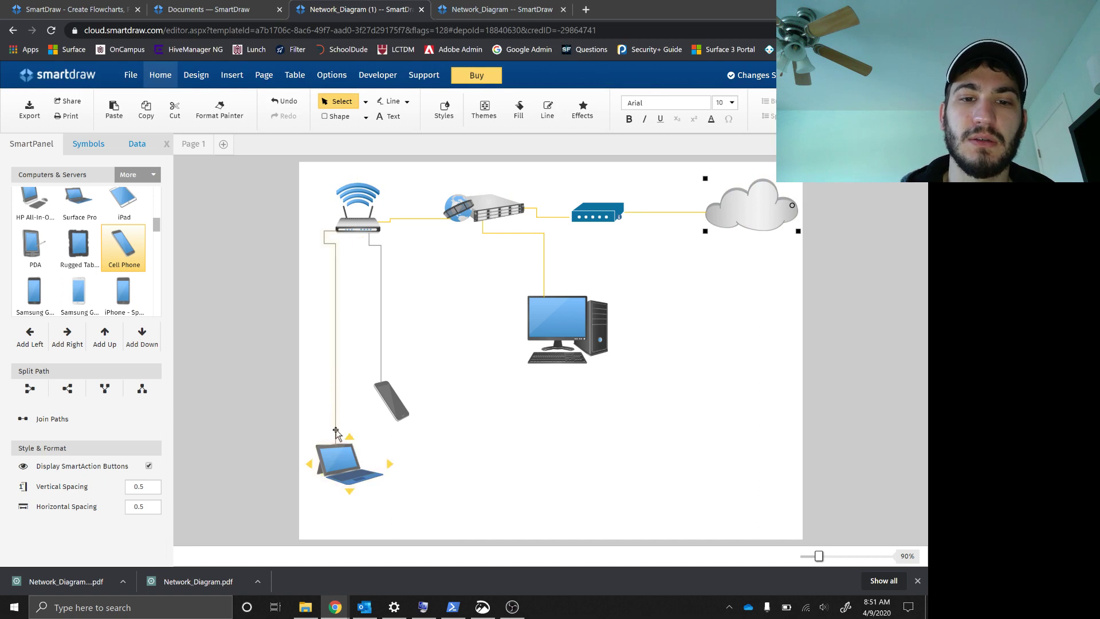
pyautogui.click(548, 107)
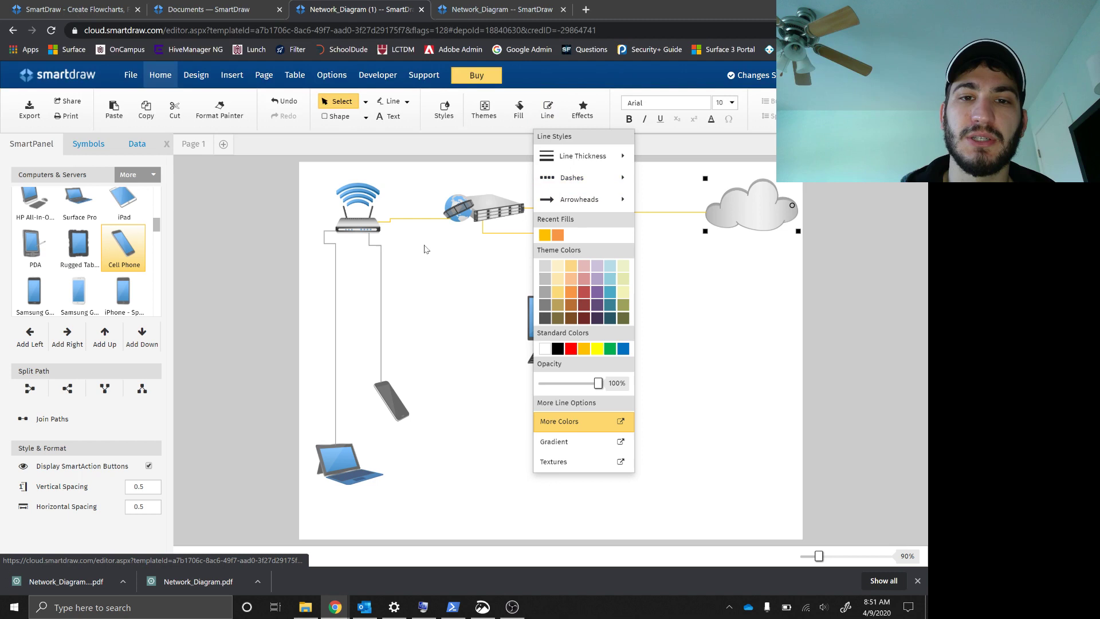
pyautogui.click(690, 204)
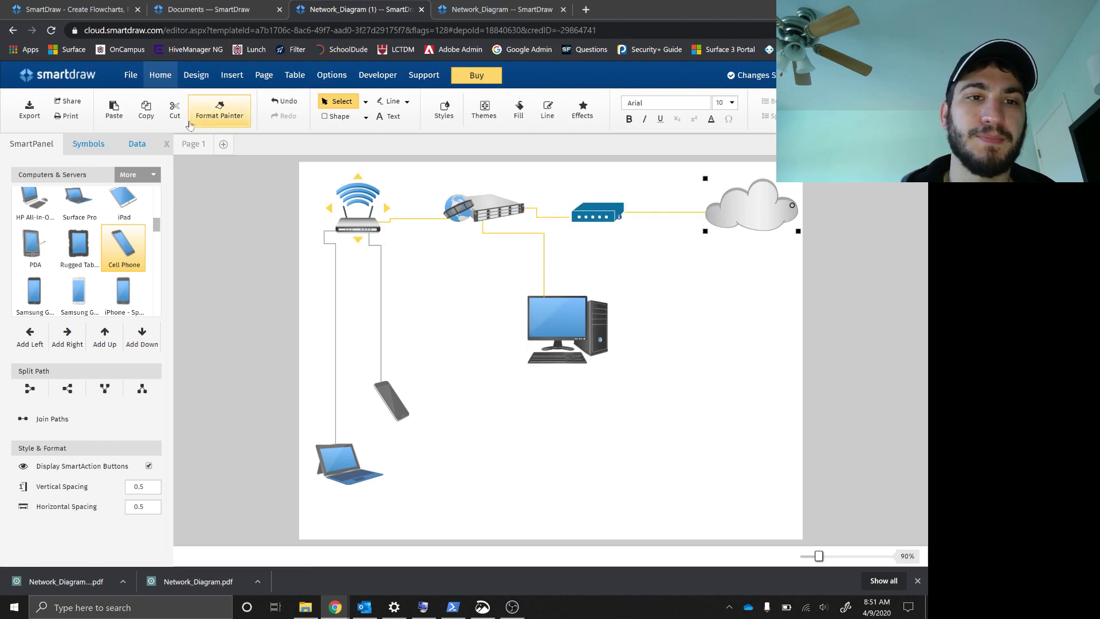
# Place an iPad tablet on the canvas and connect the router down to it.
pyautogui.click(123, 201)
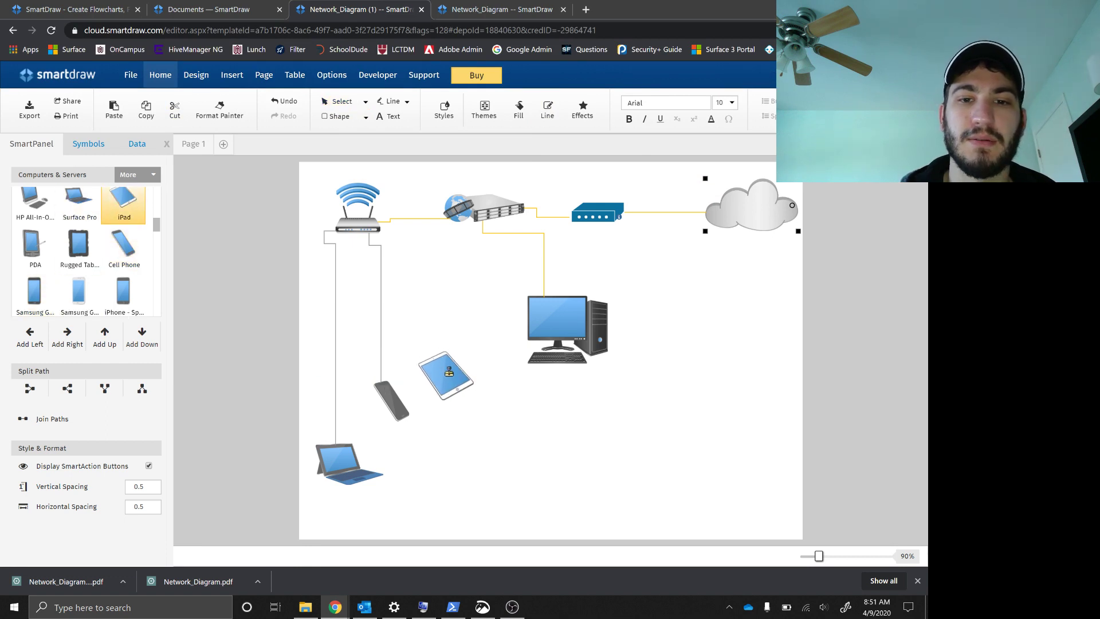
pyautogui.click(450, 371)
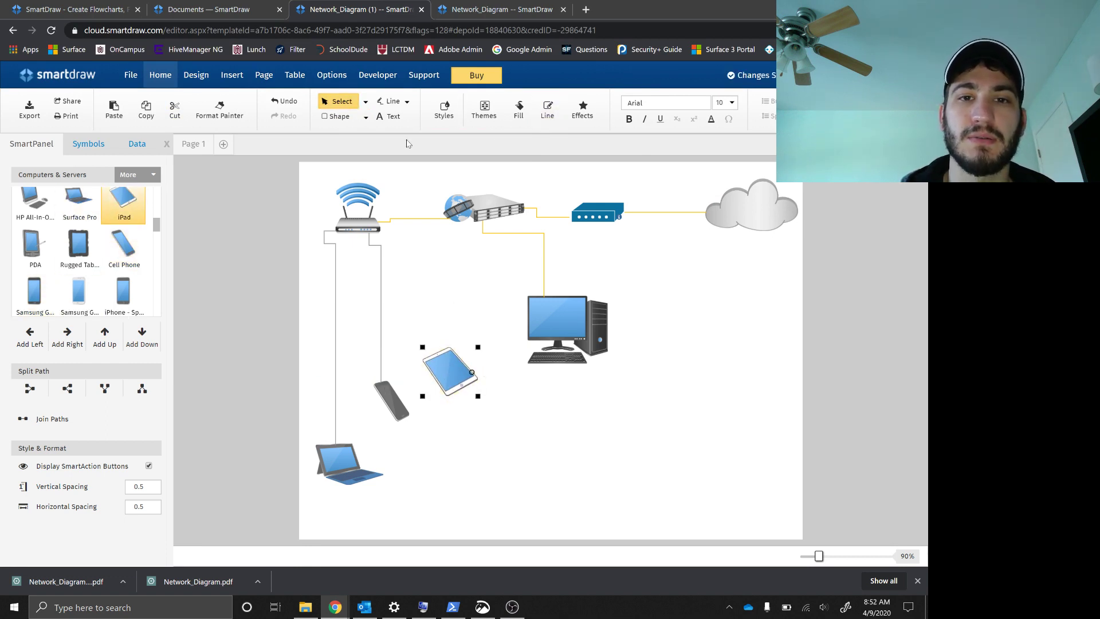
pyautogui.click(396, 101)
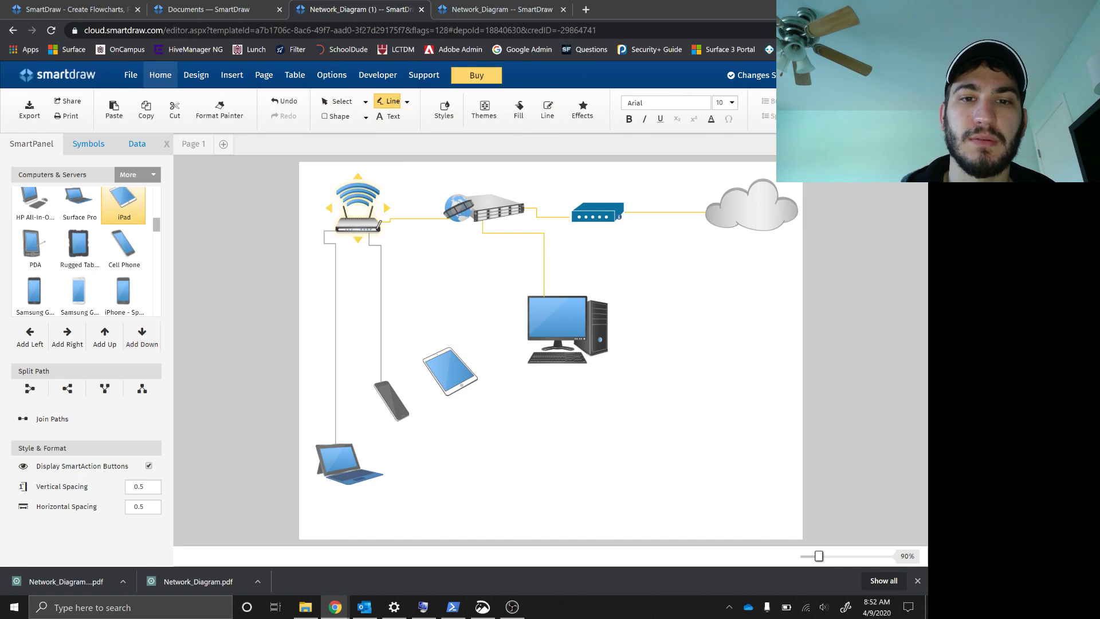
pyautogui.moveTo(379, 225)
pyautogui.mouseDown()
pyautogui.moveTo(421, 258)
pyautogui.moveTo(457, 339)
pyautogui.moveTo(450, 356)
pyautogui.mouseUp()
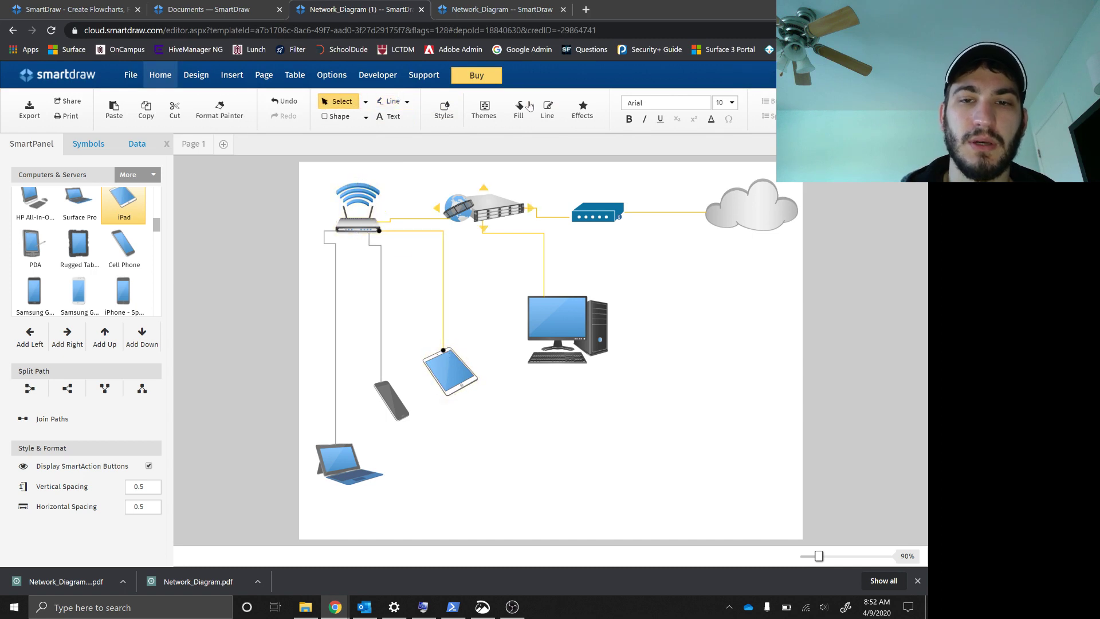
# Make the router-to-iPad connector black with a dotted dash pattern.
pyautogui.click(547, 108)
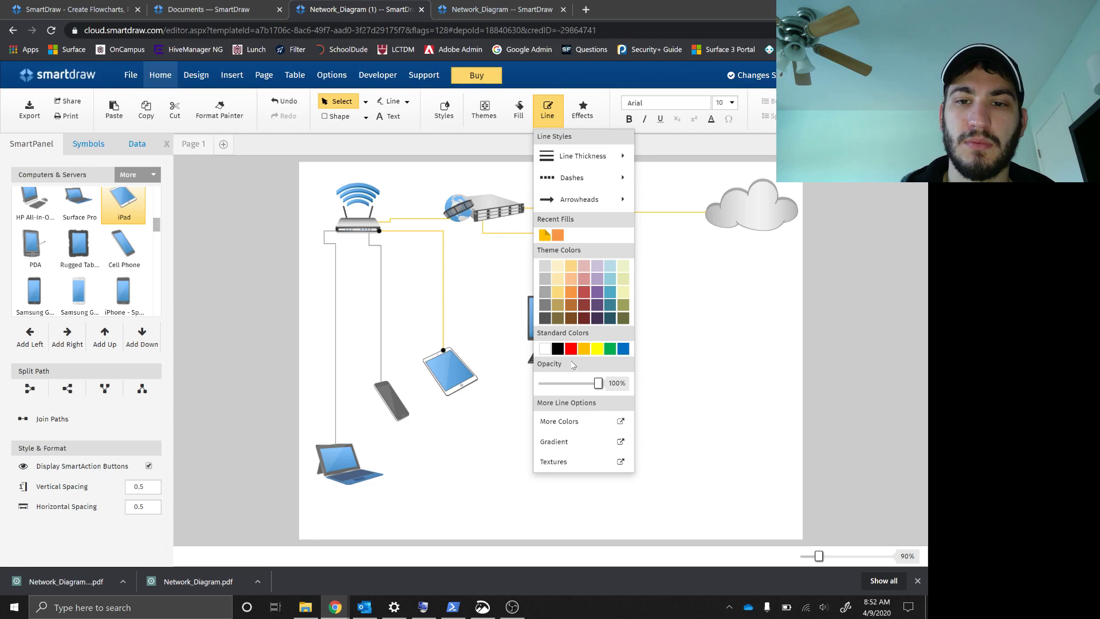
pyautogui.click(557, 349)
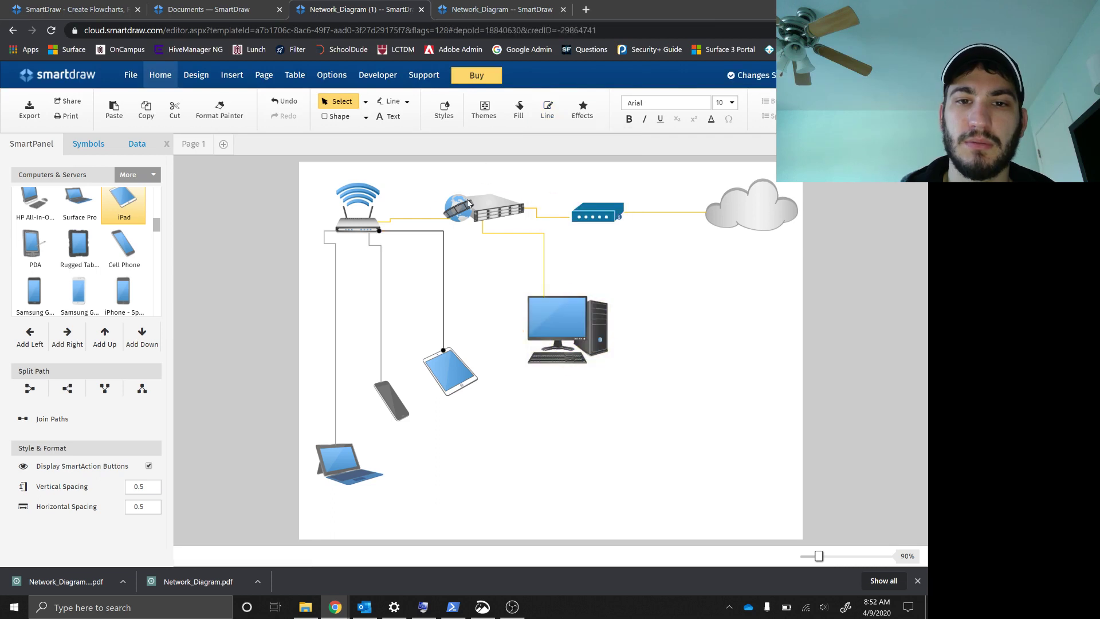
pyautogui.click(548, 107)
pyautogui.moveTo(564, 176)
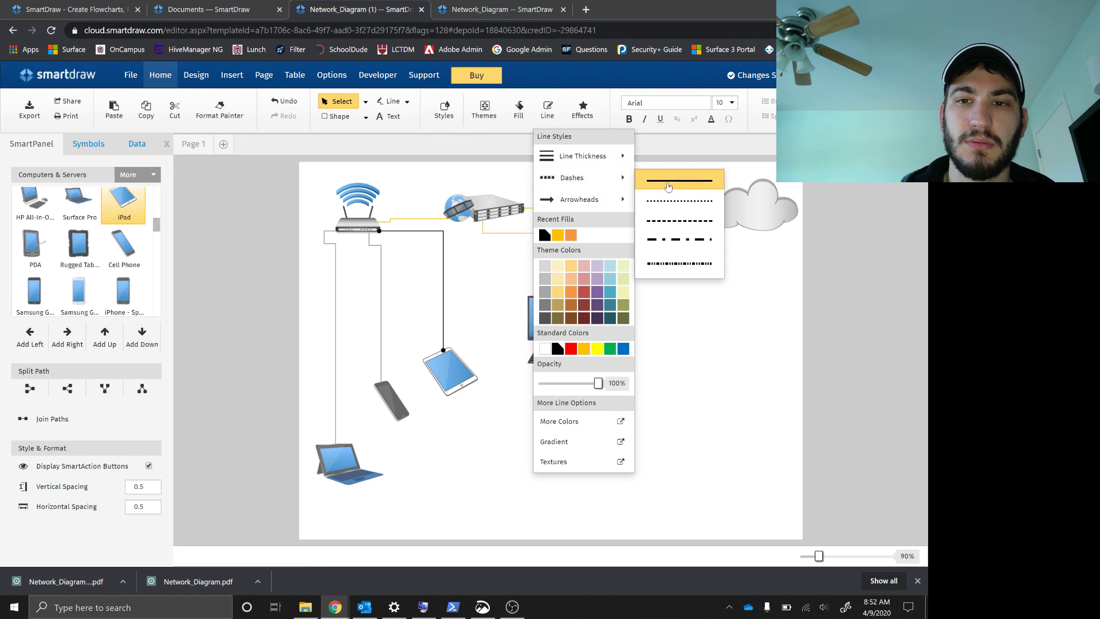
pyautogui.click(671, 212)
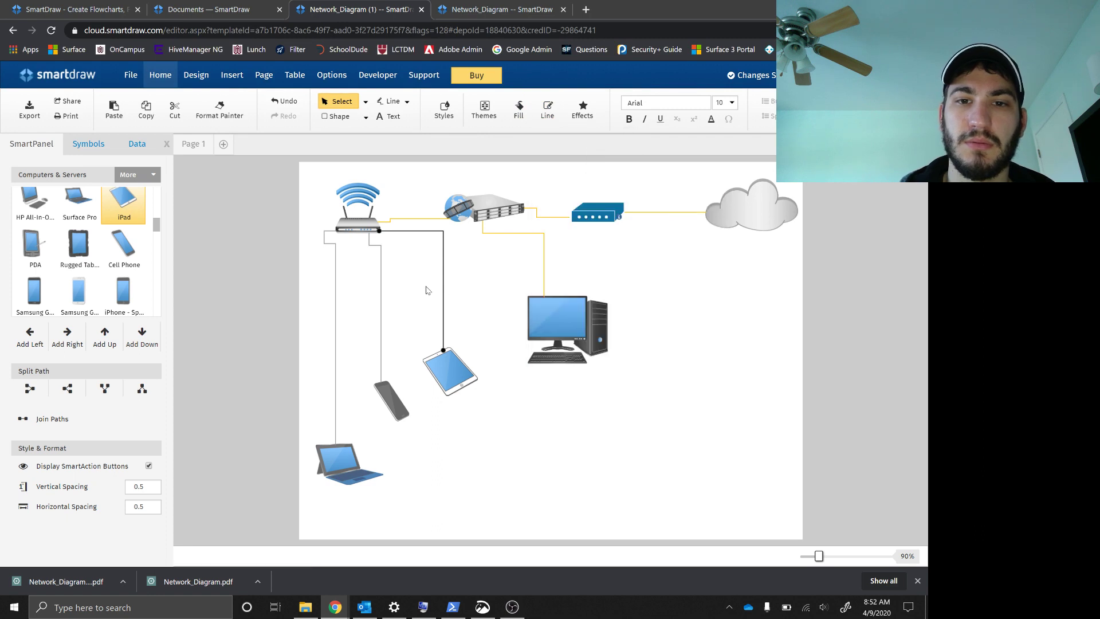
pyautogui.click(486, 209)
pyautogui.click(548, 109)
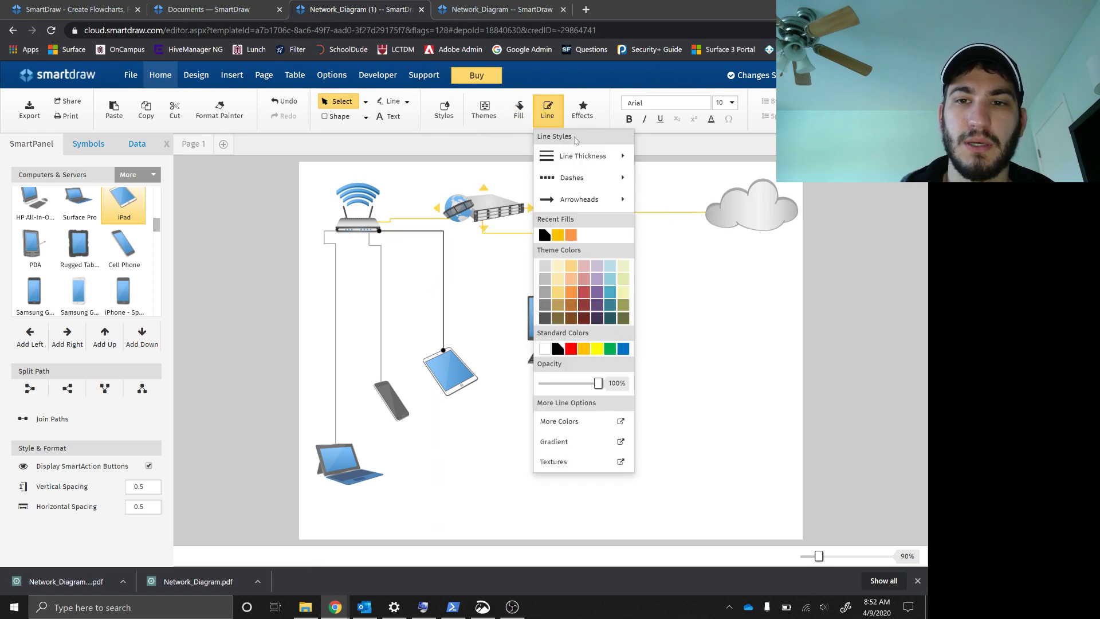
pyautogui.click(612, 185)
pyautogui.click(660, 201)
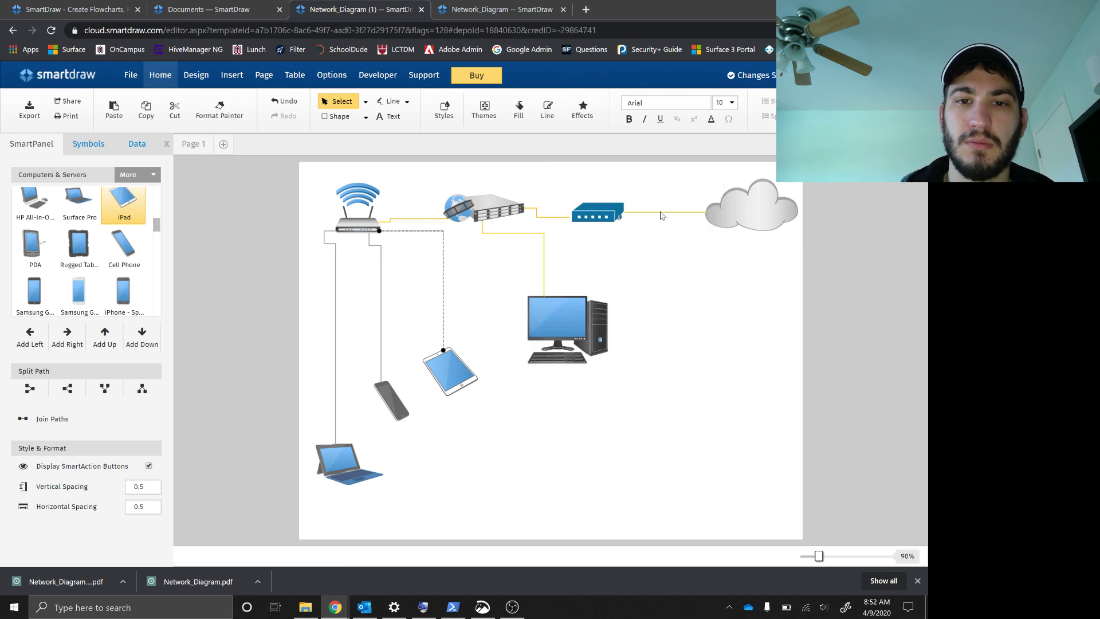
pyautogui.click(442, 393)
# Deselect the iPad and launch Command Prompt by searching Windows for 'cmd'.
pyautogui.click(439, 296)
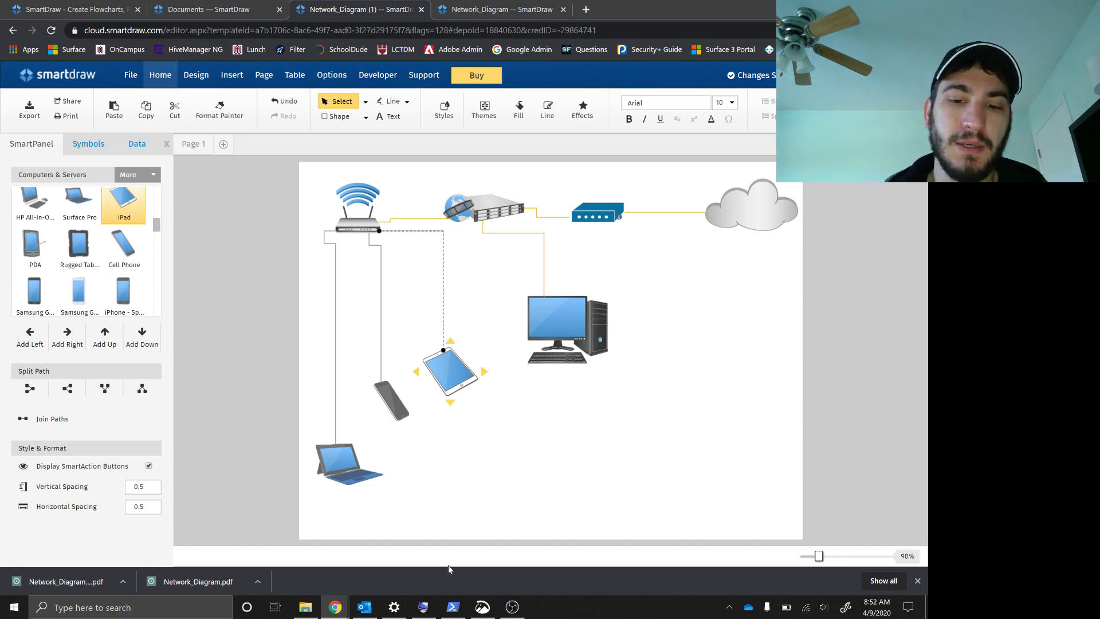
pyautogui.moveTo(453, 607)
pyautogui.moveTo(490, 615)
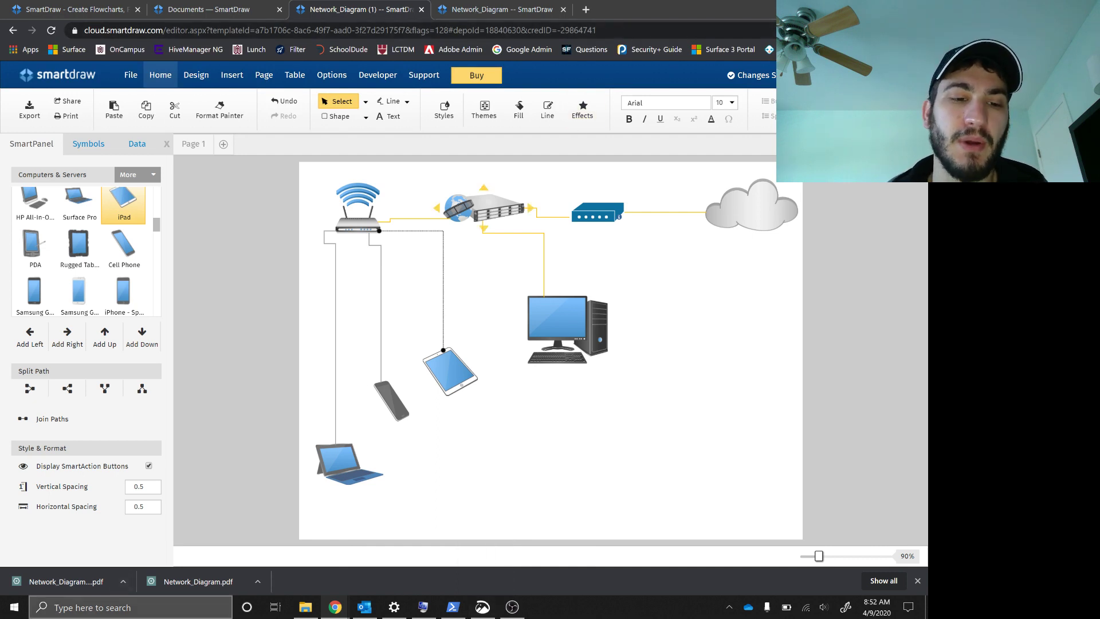
pyautogui.click(117, 611)
pyautogui.write('cmd')
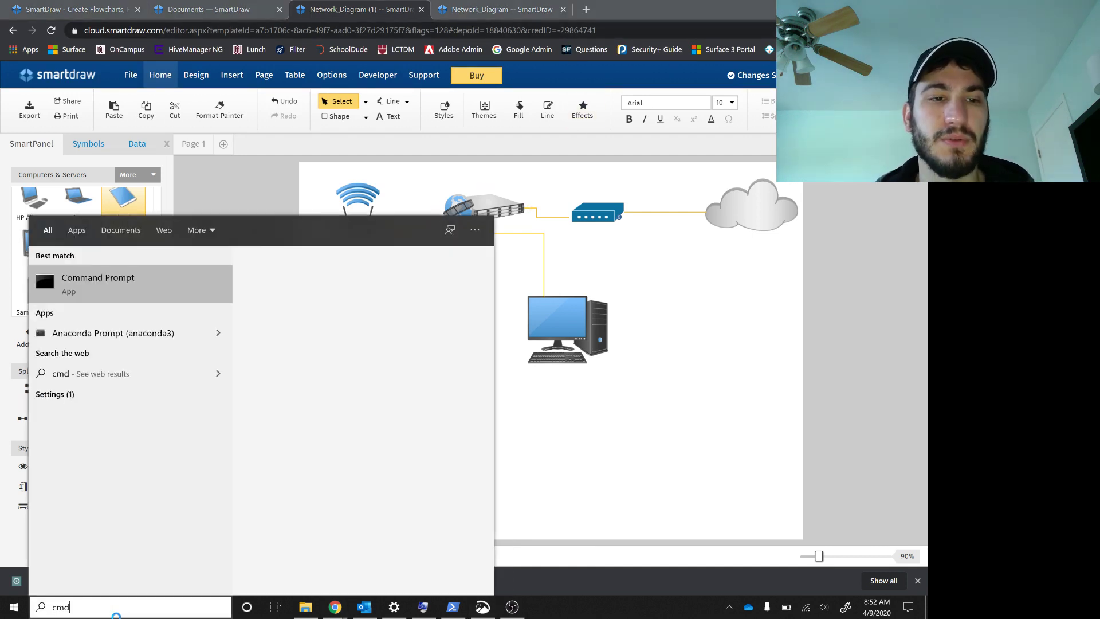
pyautogui.press('Return')
# Run ipconfig, highlight the 192.168.1.1 default gateway, then close Command Prompt.
pyautogui.write('ipconfig')
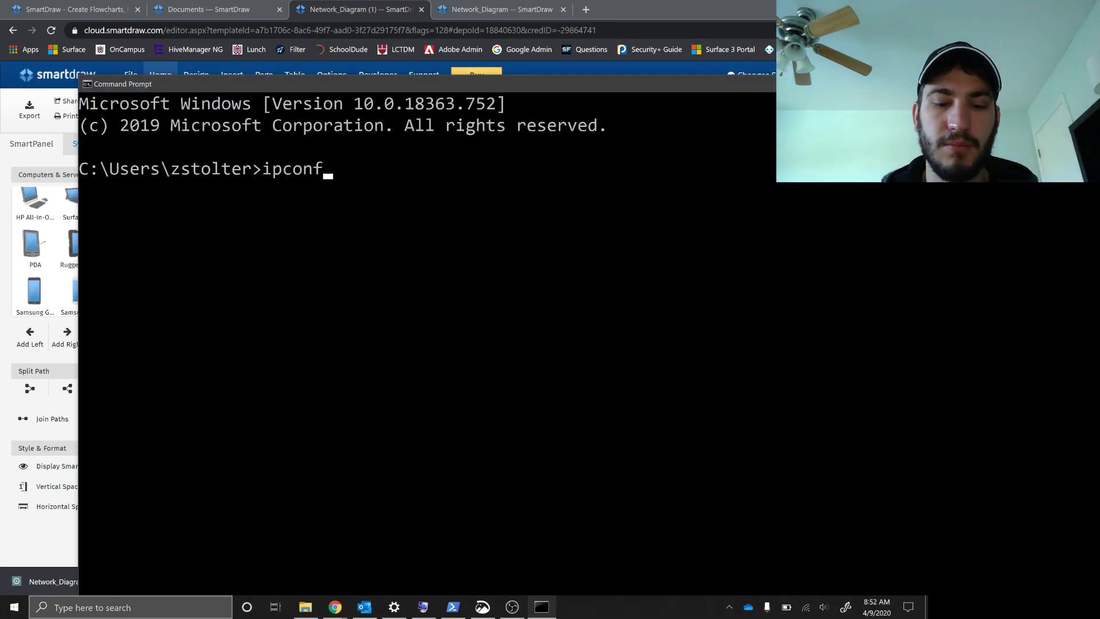
pyautogui.press('Return')
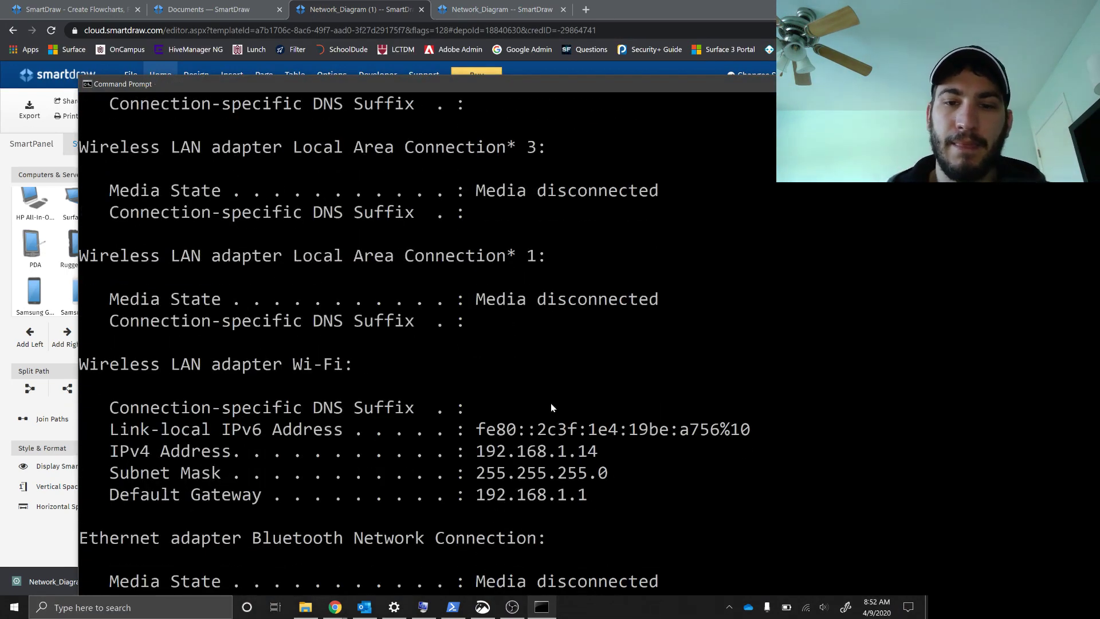
pyautogui.moveTo(587, 498); pyautogui.dragTo(484, 497)
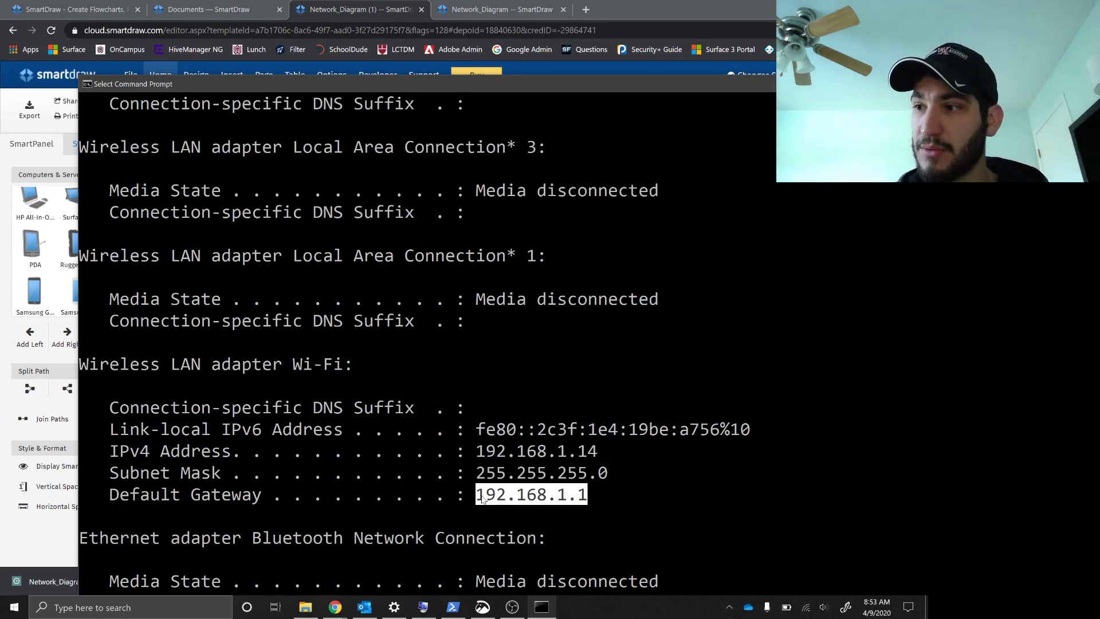
pyautogui.moveTo(541, 608)
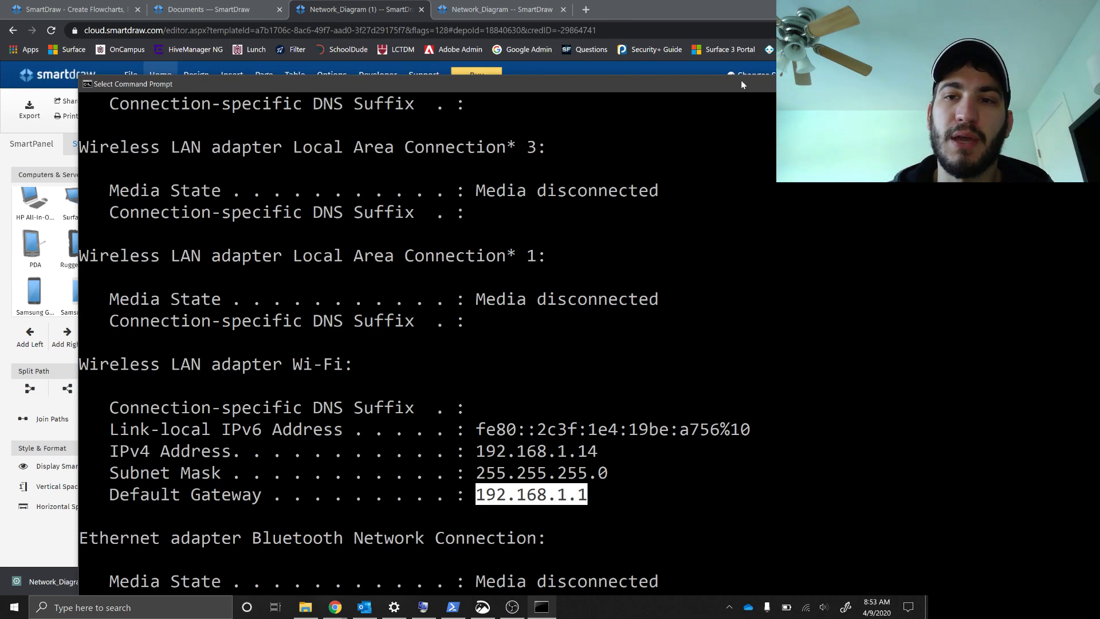
pyautogui.moveTo(741, 80); pyautogui.dragTo(542, 130)
pyautogui.click(786, 134)
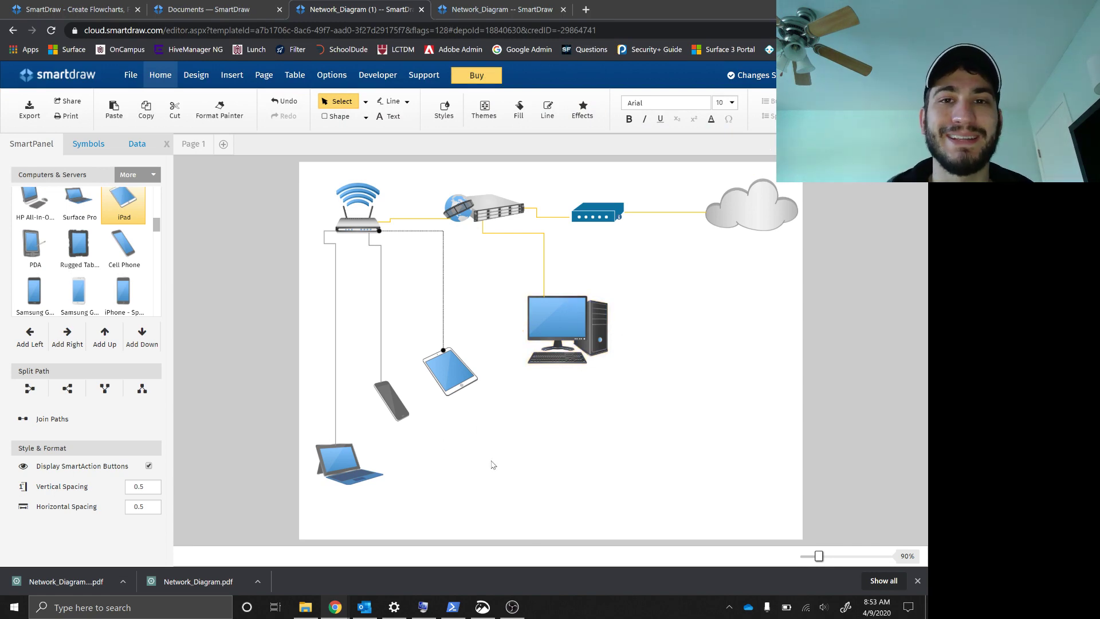
pyautogui.click(423, 607)
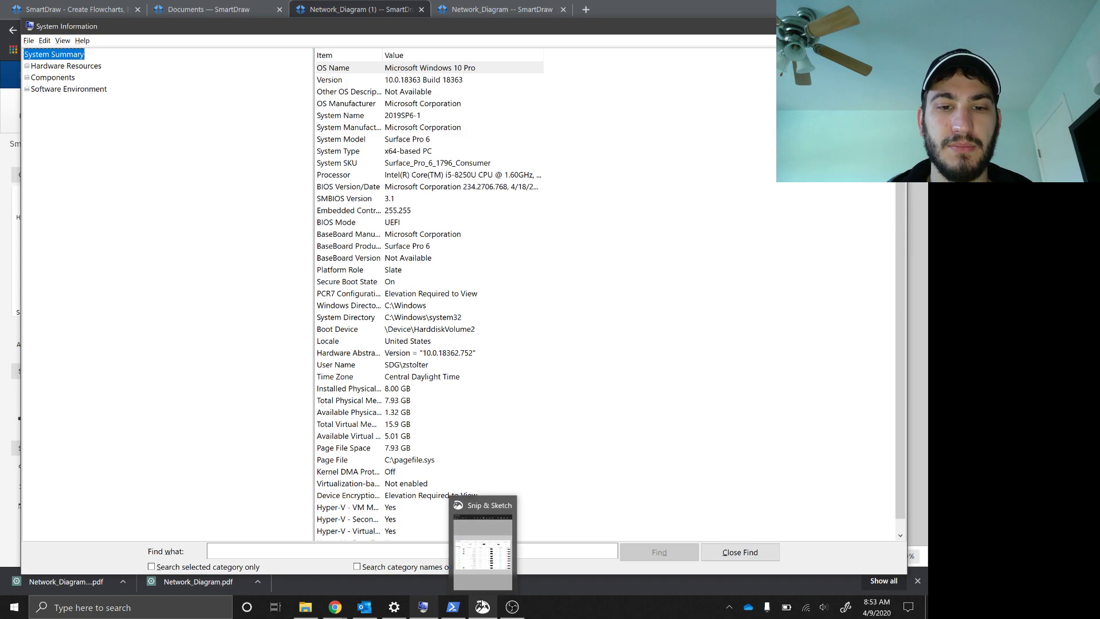
pyautogui.hotkey('alt', 'F4')
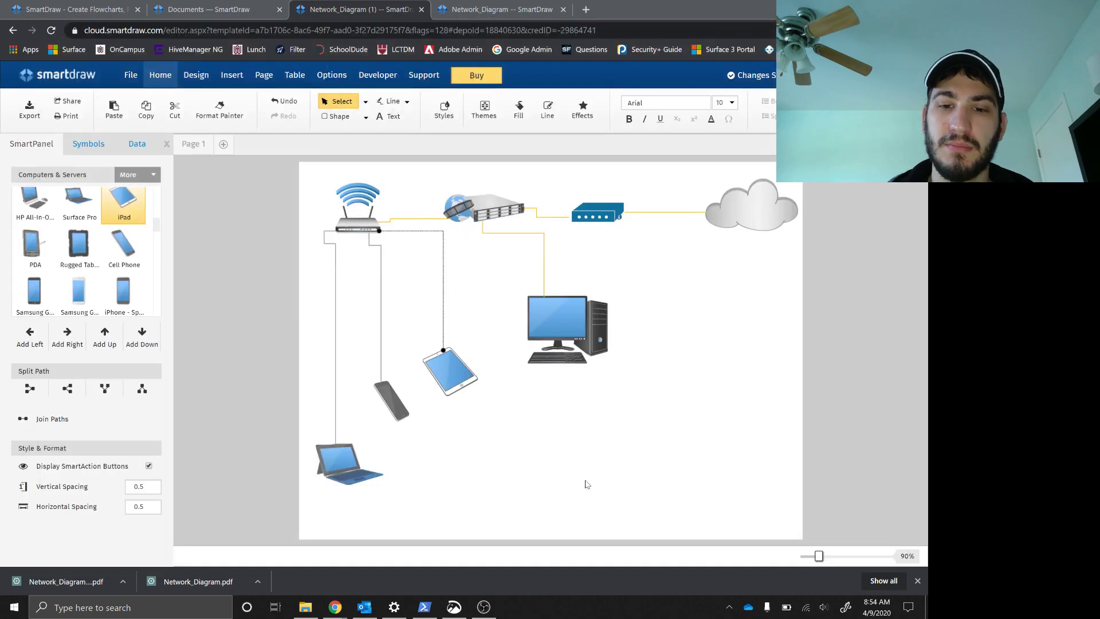
pyautogui.click(452, 607)
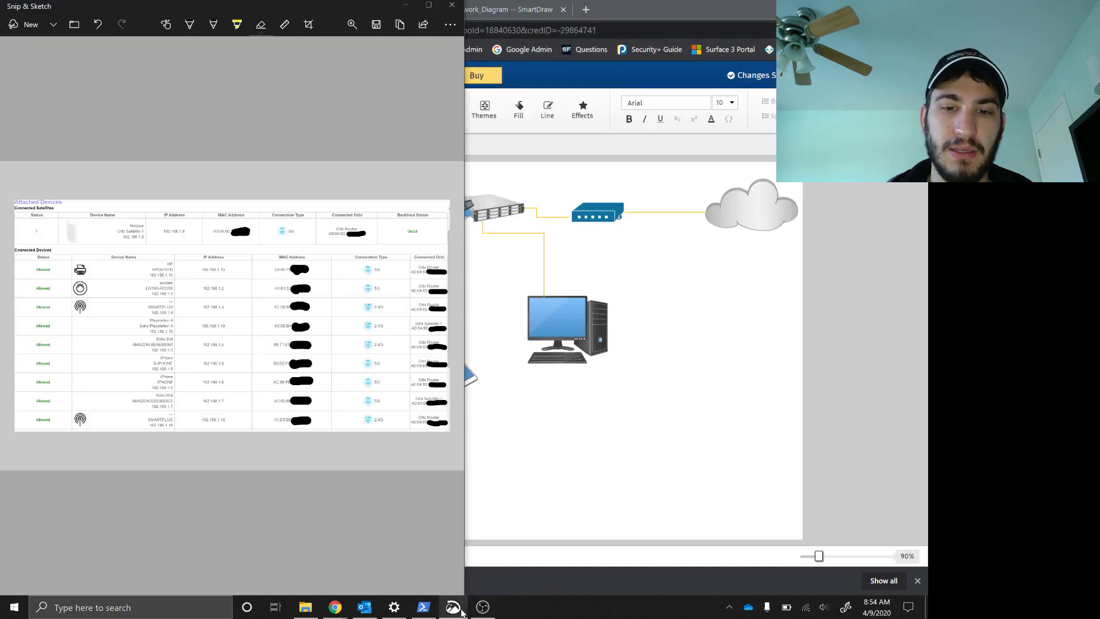
pyautogui.click(428, 4)
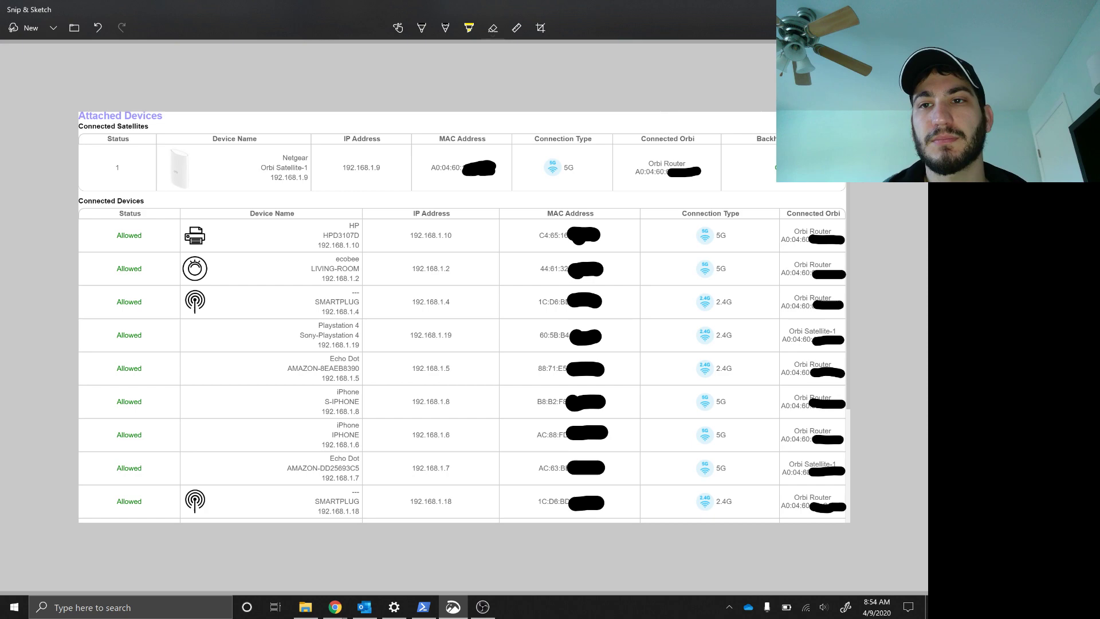
pyautogui.hotkey('alt', 'Tab')
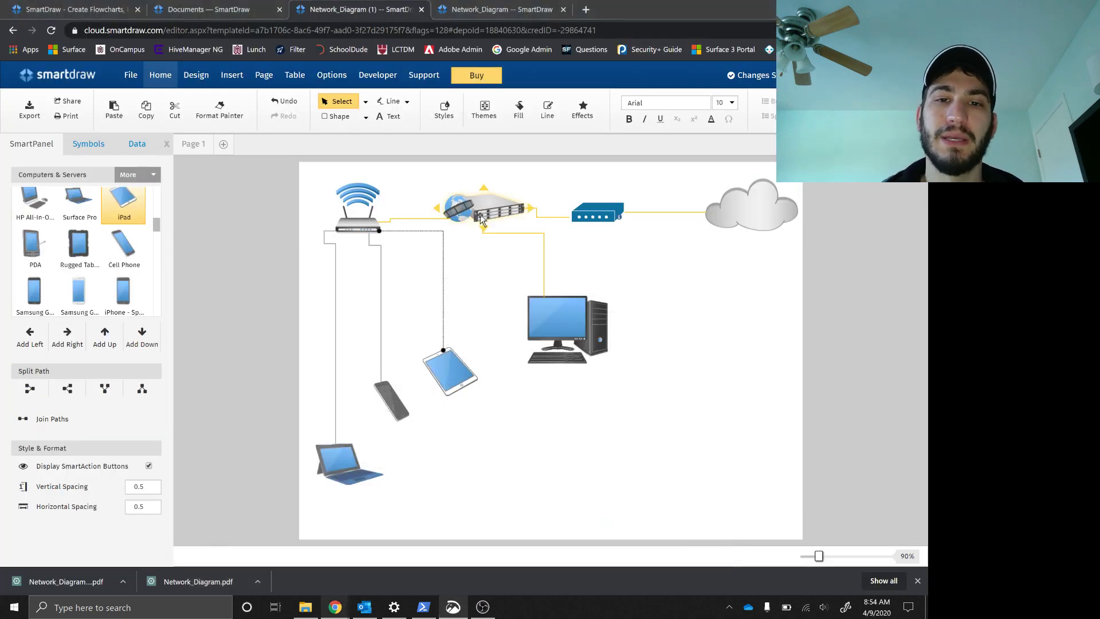
# Go to Page 2 and check the line options on the WAP and modem-to-cloud links.
pyautogui.click(464, 10)
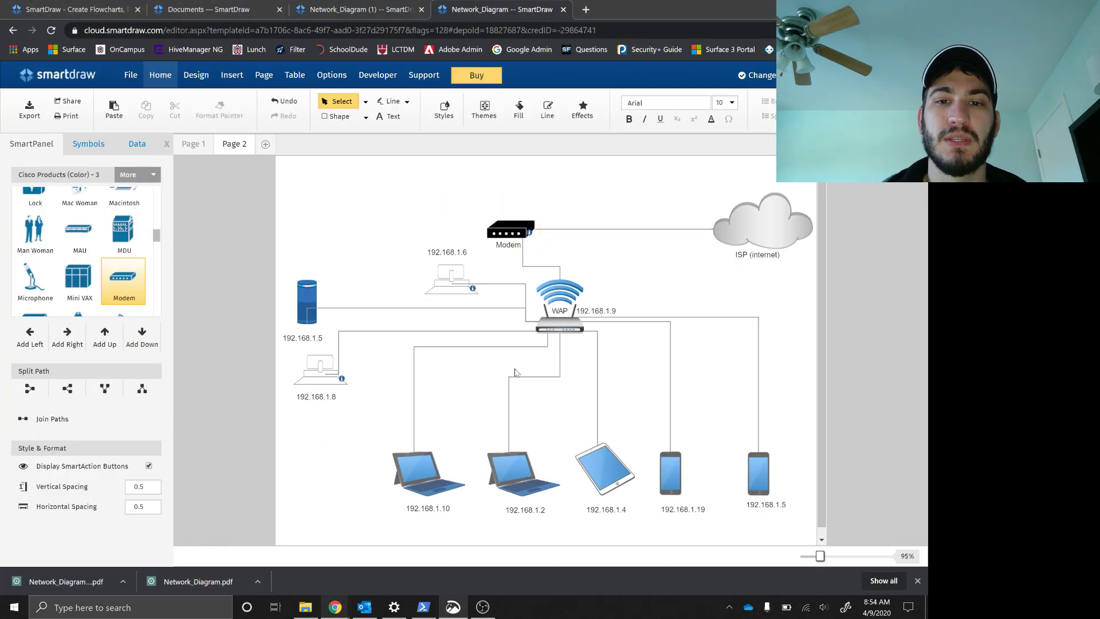
pyautogui.scroll(-1, 581, 381)
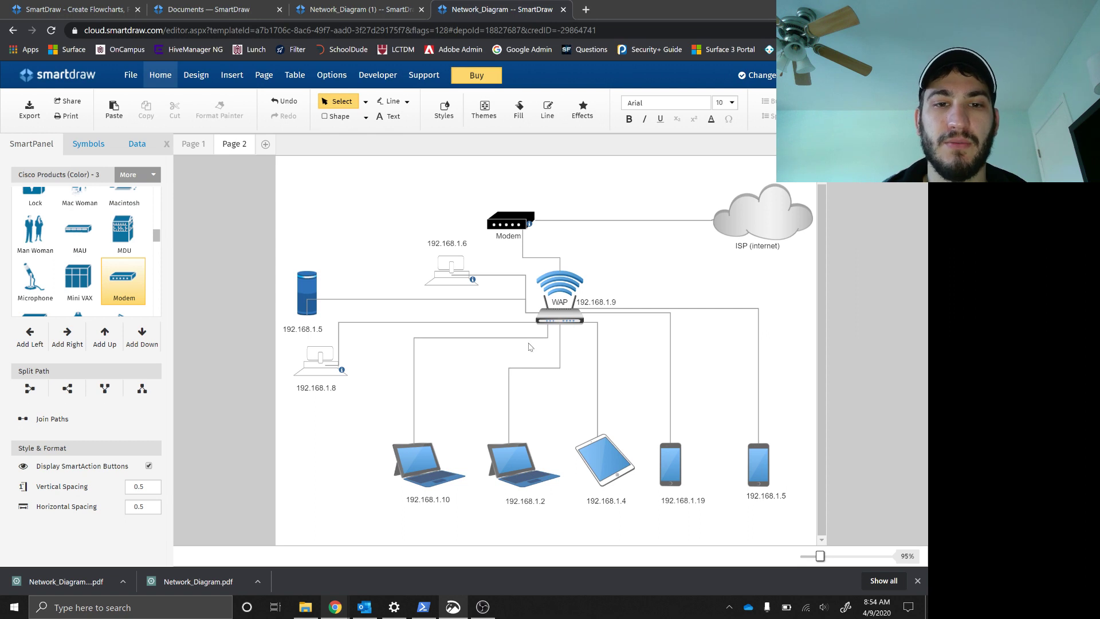
pyautogui.click(518, 276)
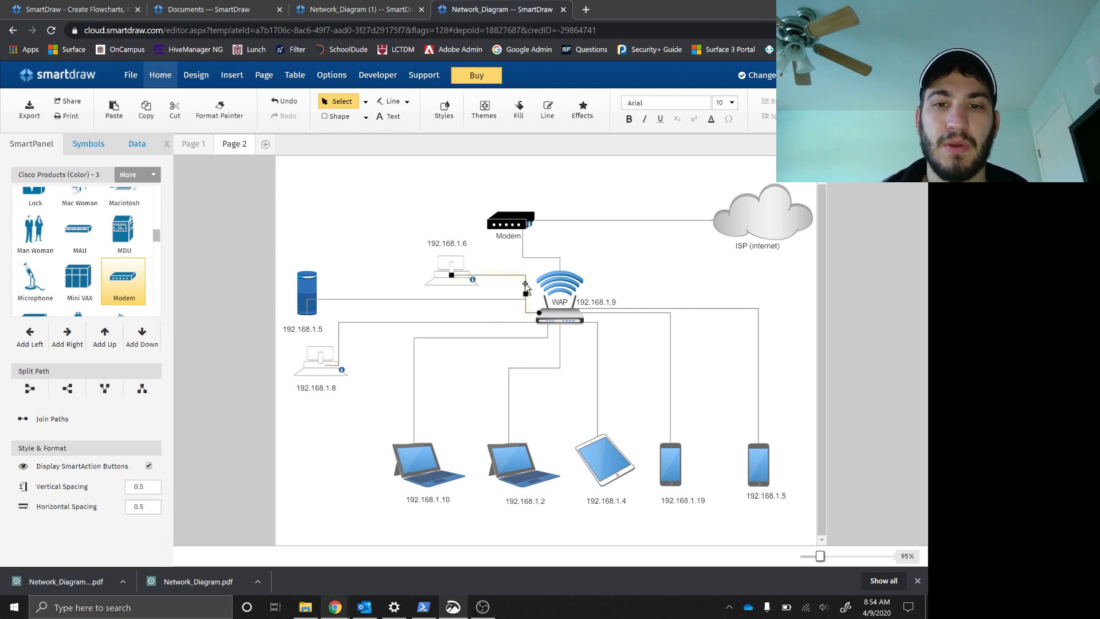
pyautogui.click(556, 222)
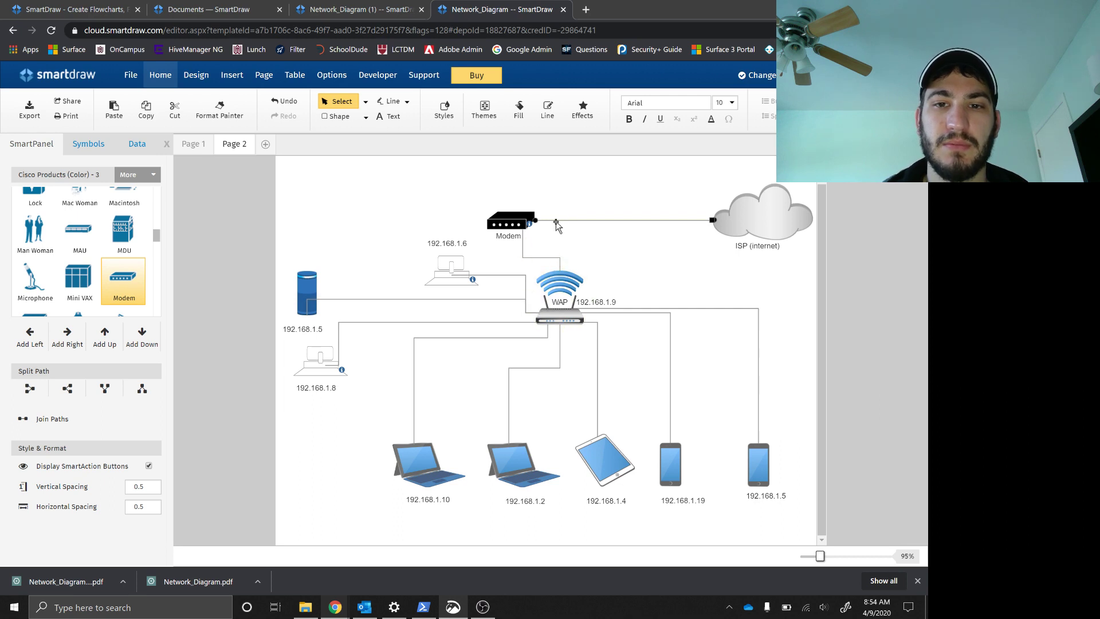
pyautogui.click(548, 110)
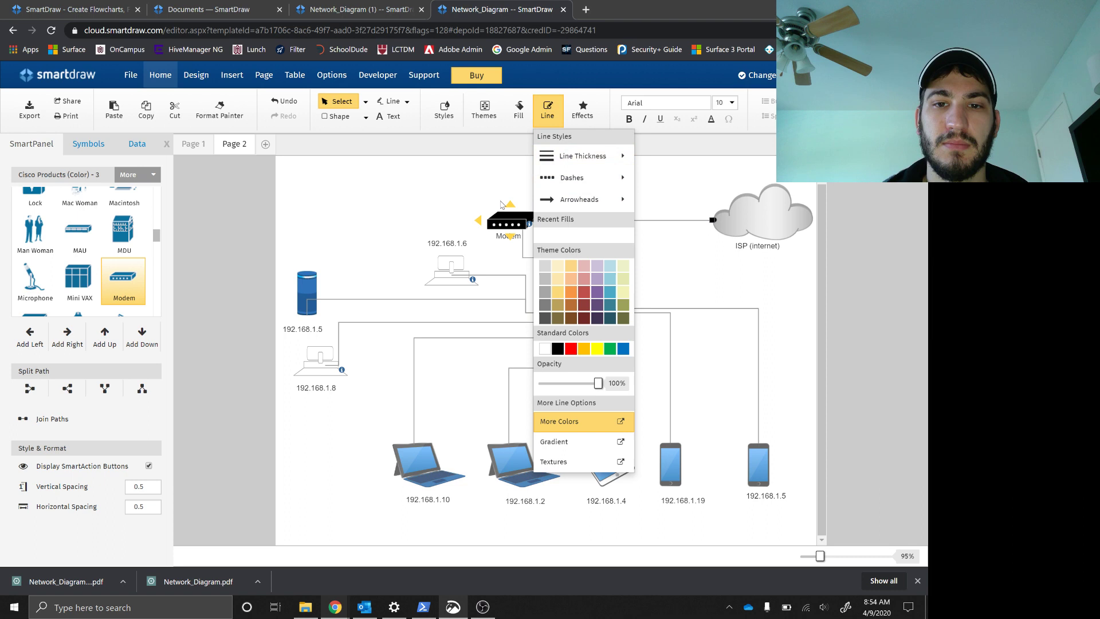
pyautogui.click(391, 322)
# Make the links to 192.168.1.5, 192.168.1.8 and the 192.168.1.10 laptop dotted.
pyautogui.click(392, 299)
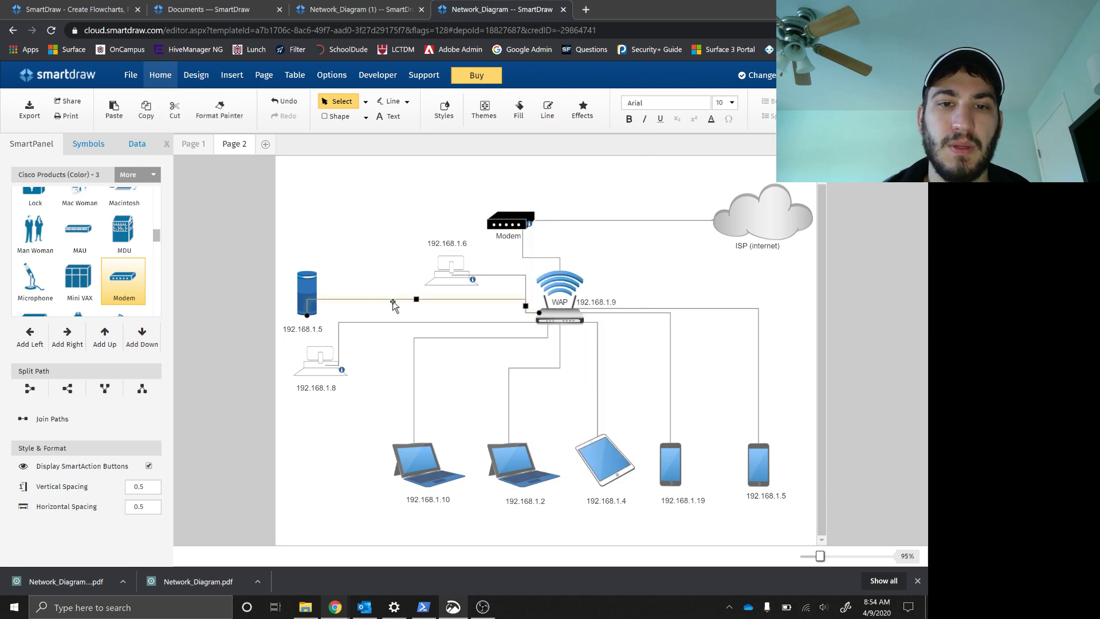
pyautogui.click(548, 109)
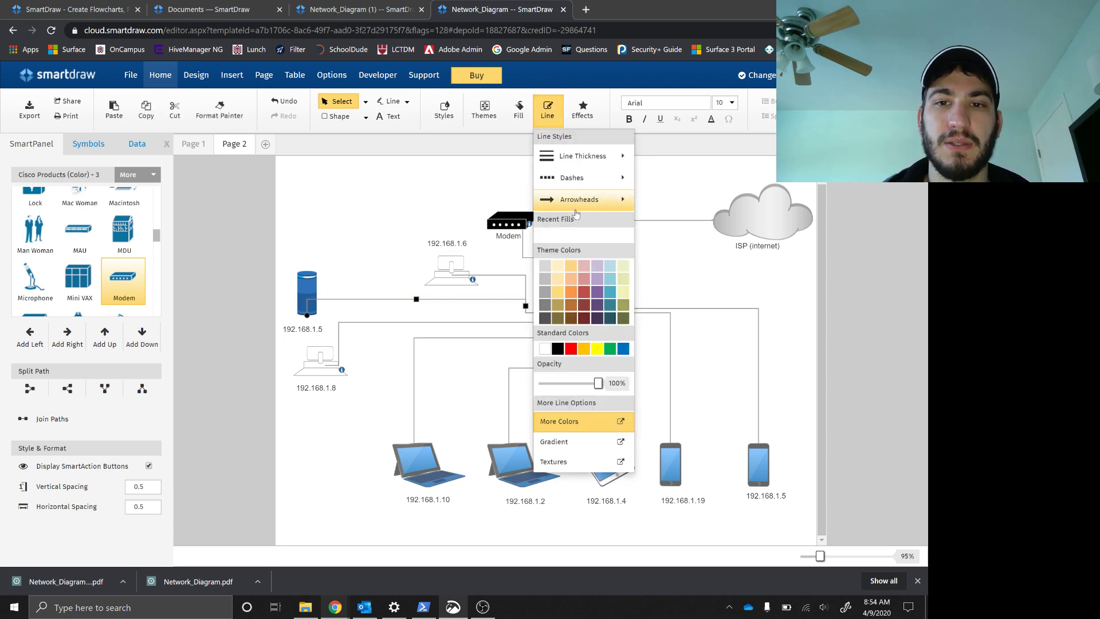
pyautogui.moveTo(633, 186)
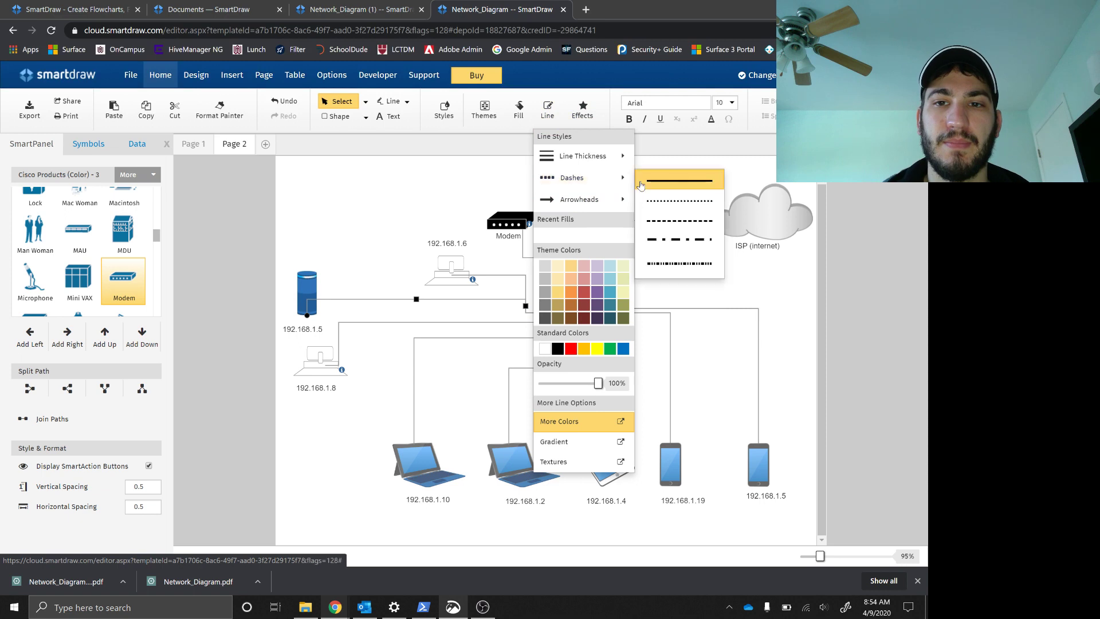
pyautogui.click(667, 201)
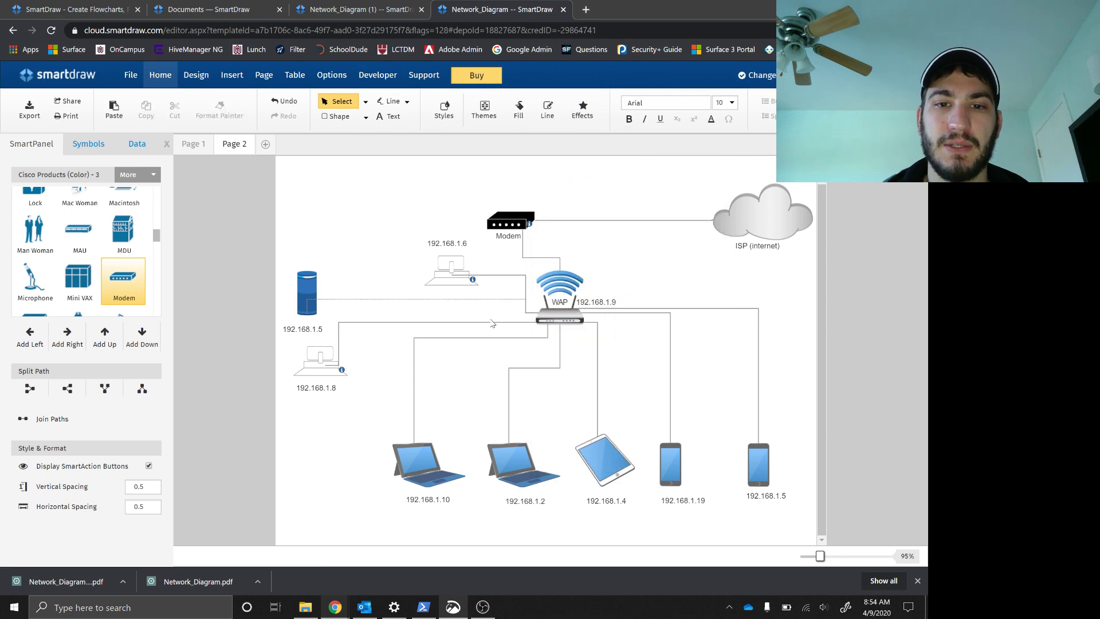
pyautogui.click(548, 109)
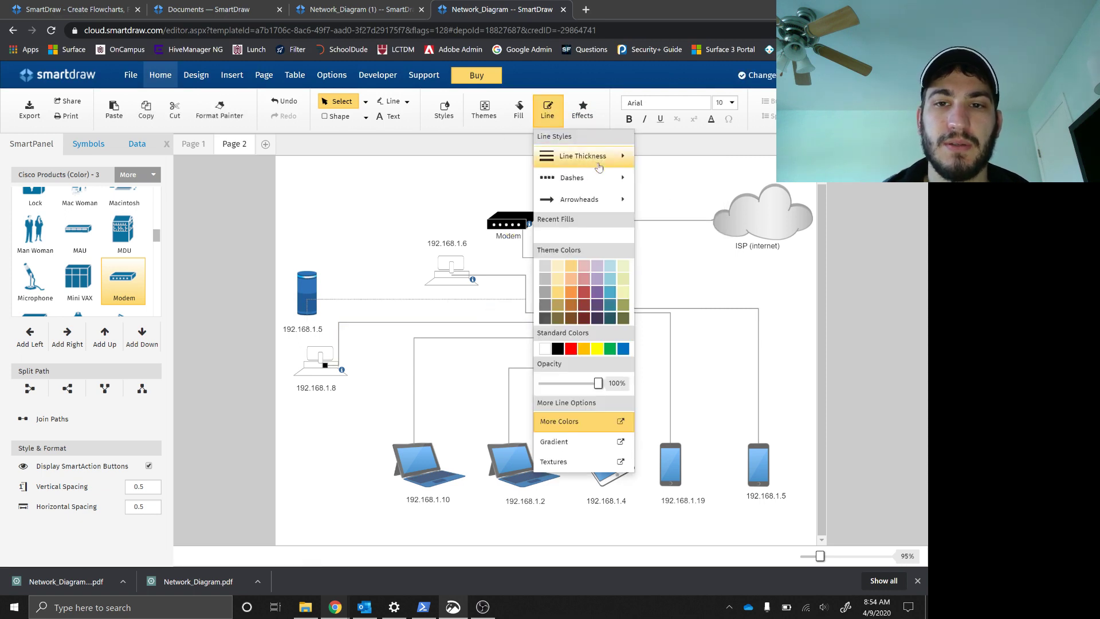
pyautogui.moveTo(616, 177)
pyautogui.click(666, 199)
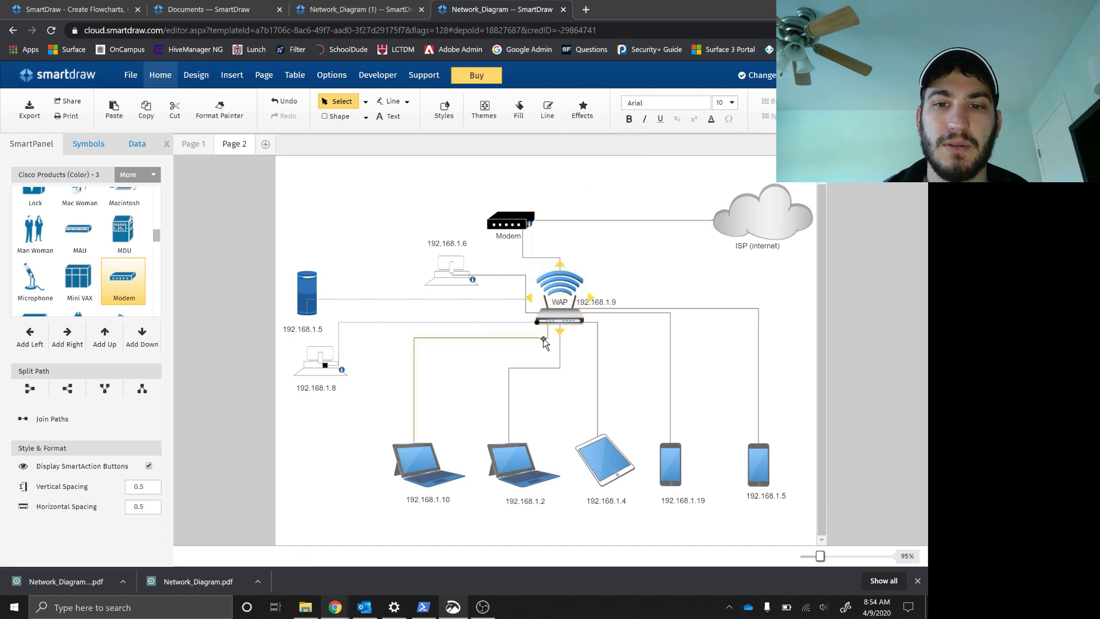
pyautogui.click(510, 222)
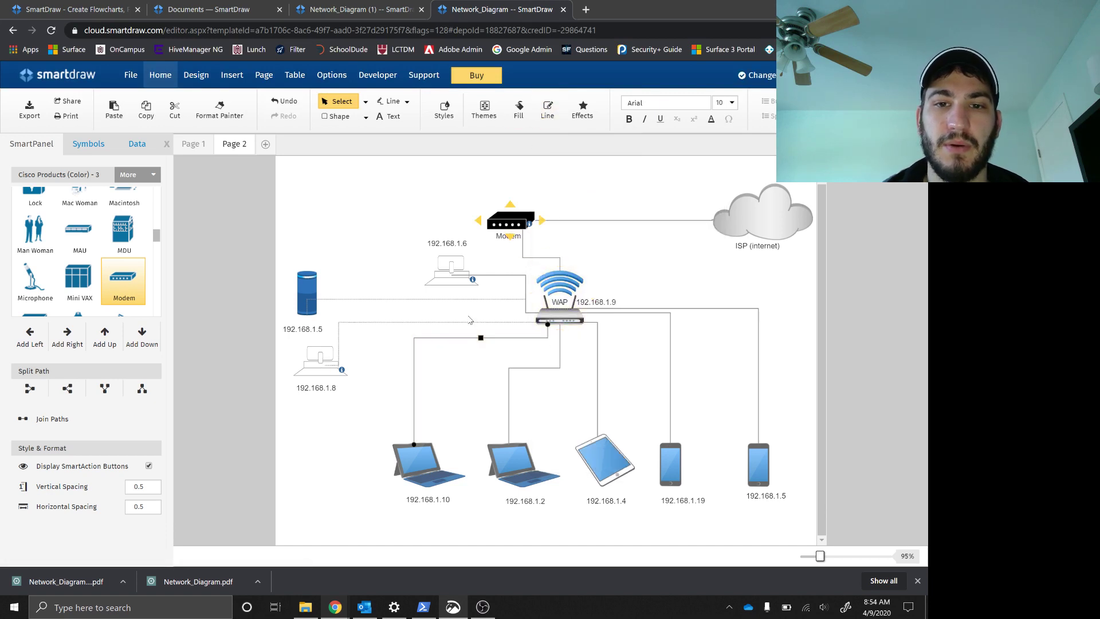
pyautogui.click(548, 108)
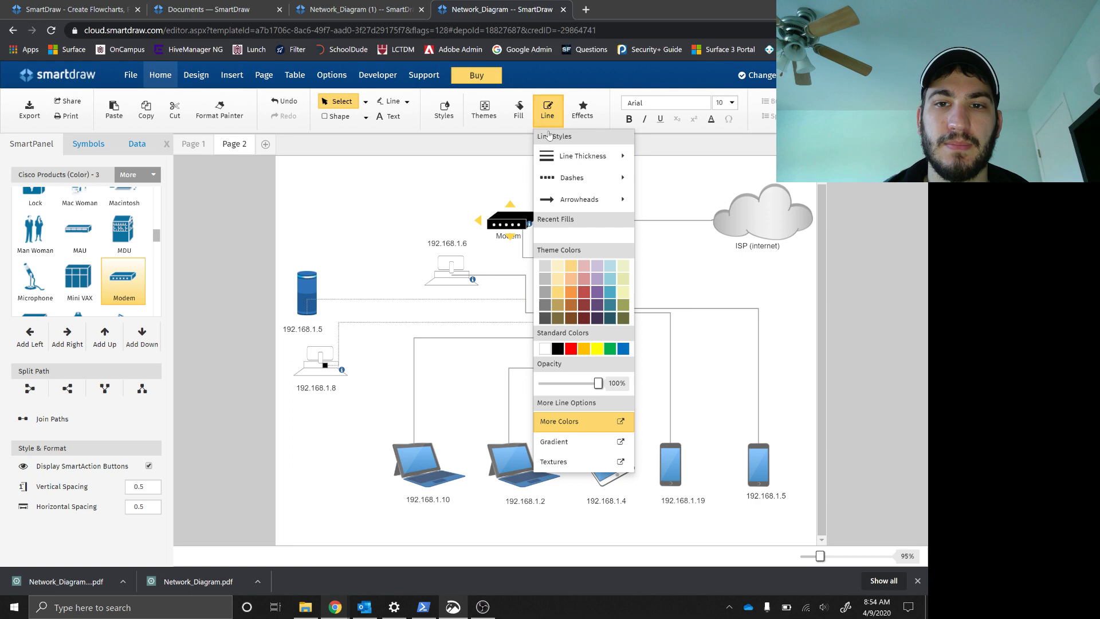
pyautogui.click(530, 341)
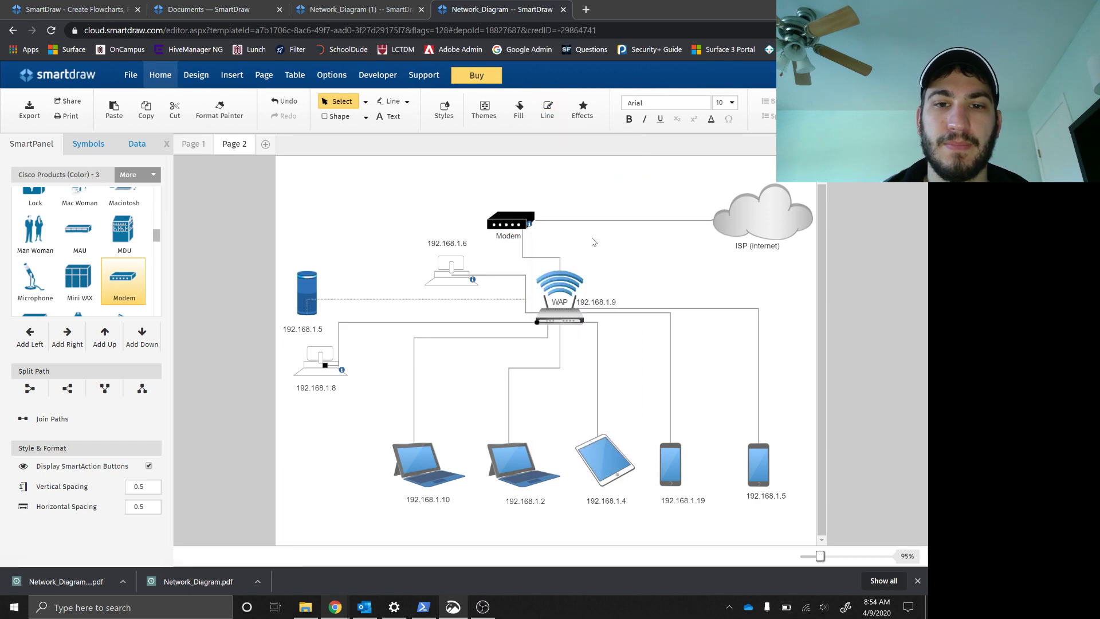
pyautogui.click(548, 109)
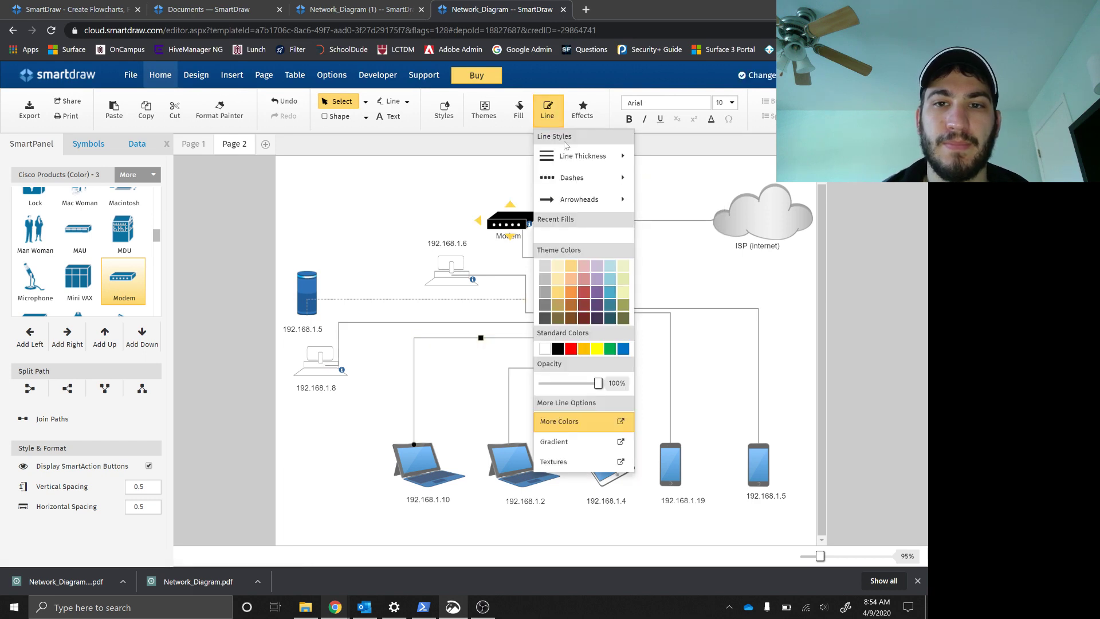
pyautogui.click(655, 204)
# Make the links to the 192.168.1.2 laptop and 192.168.1.4 tablet dotted.
pyautogui.click(560, 344)
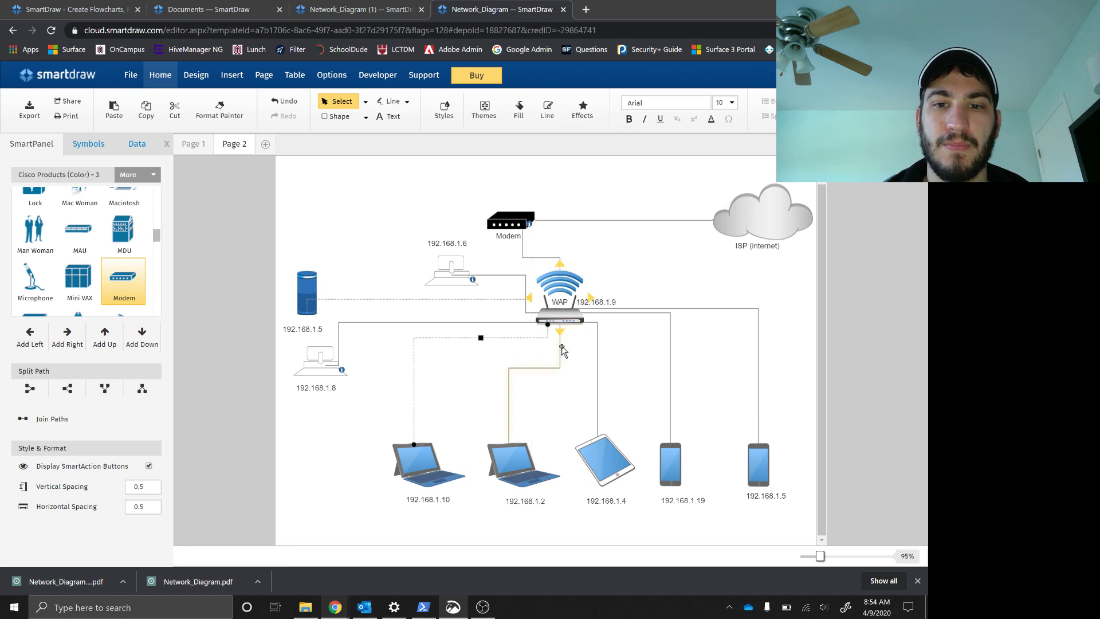
pyautogui.click(548, 109)
pyautogui.moveTo(572, 178)
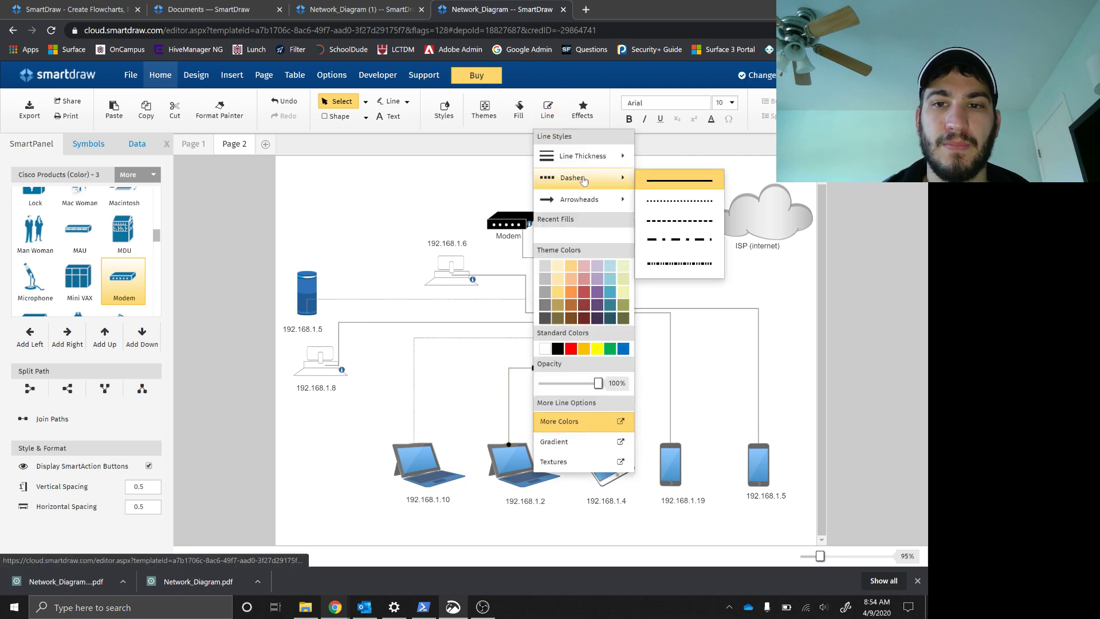
pyautogui.click(648, 209)
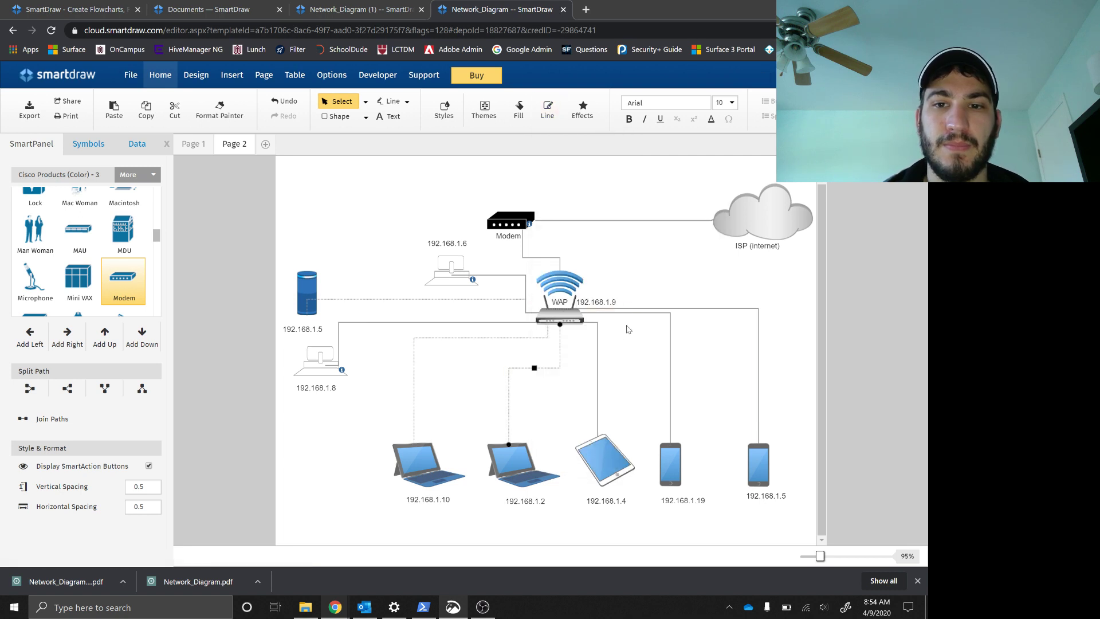
pyautogui.click(596, 354)
pyautogui.click(596, 354)
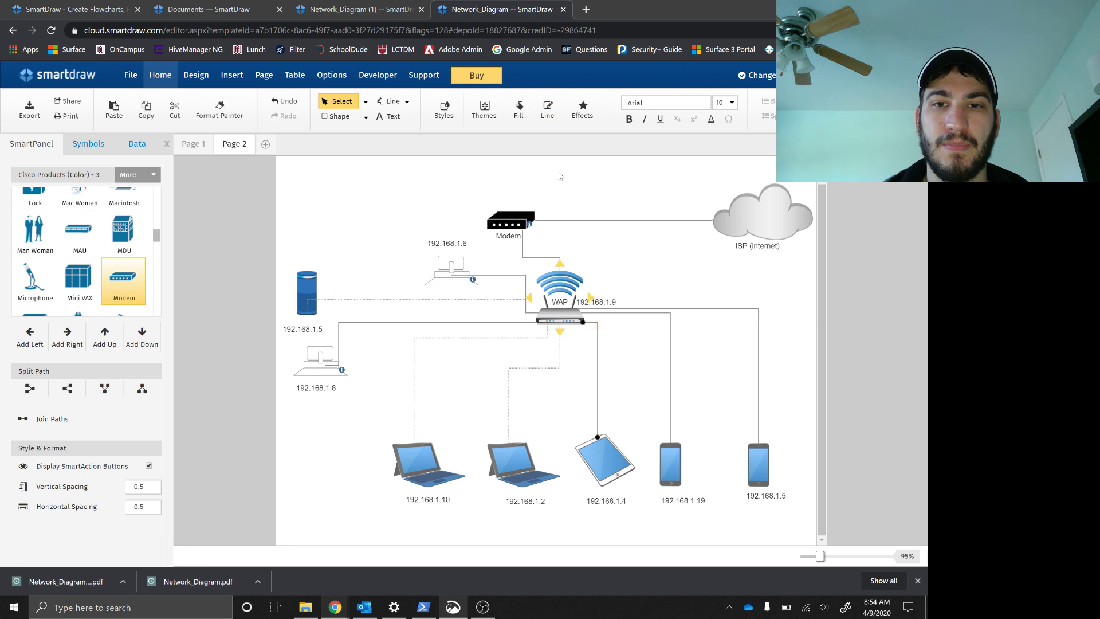
pyautogui.click(549, 110)
pyautogui.moveTo(573, 178)
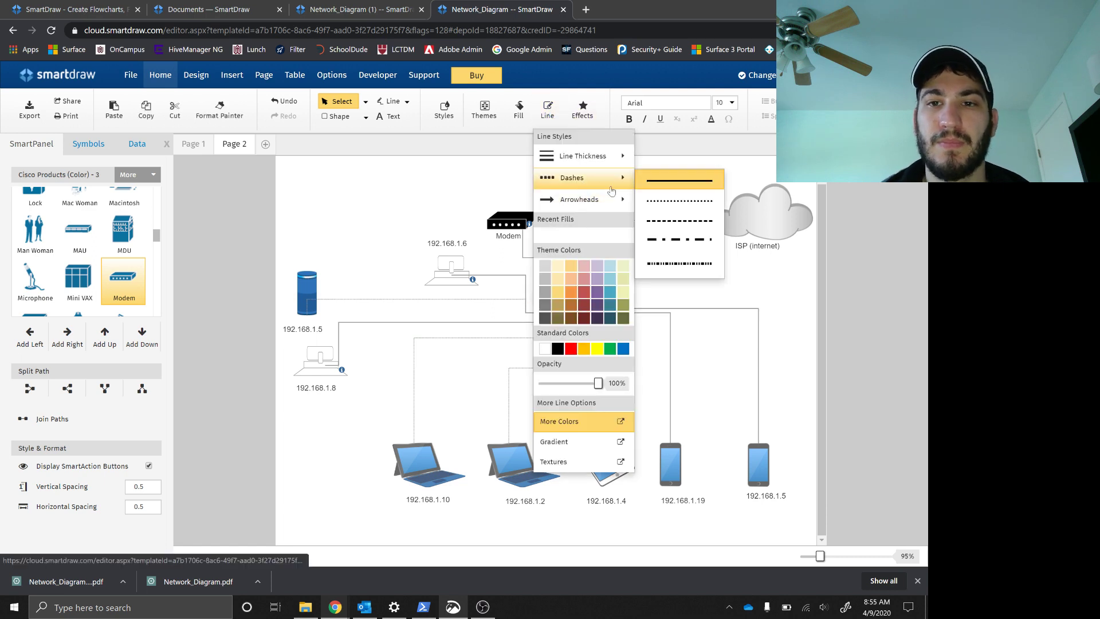
pyautogui.click(649, 209)
# Make both phone links (192.168.1.19, 192.168.1.5) and the 192.168.1.6 link dotted.
pyautogui.click(667, 320)
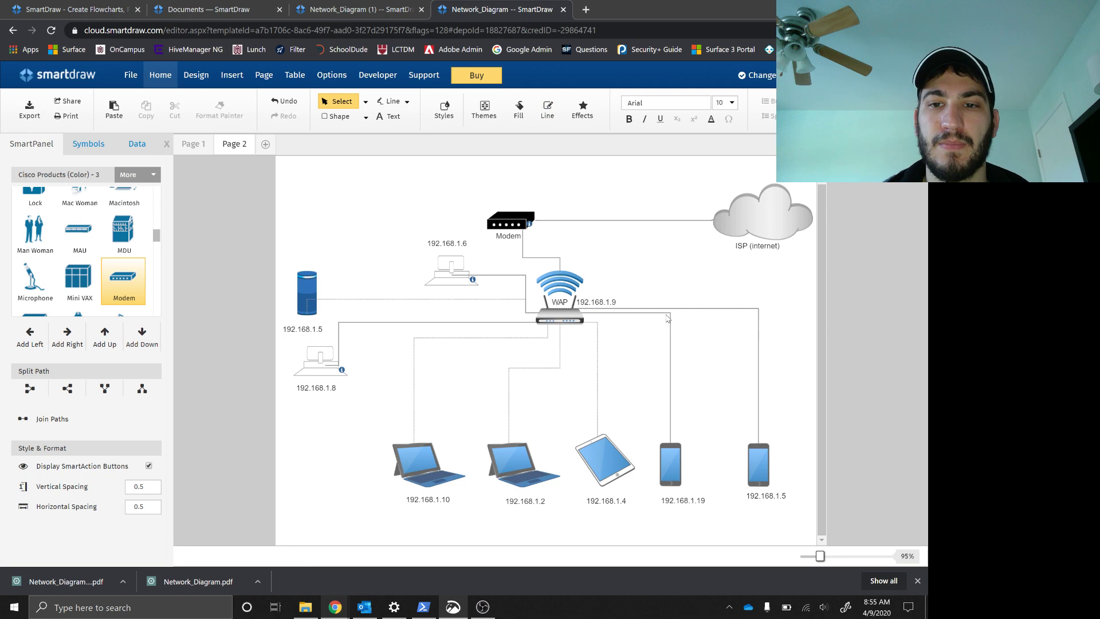
pyautogui.click(668, 316)
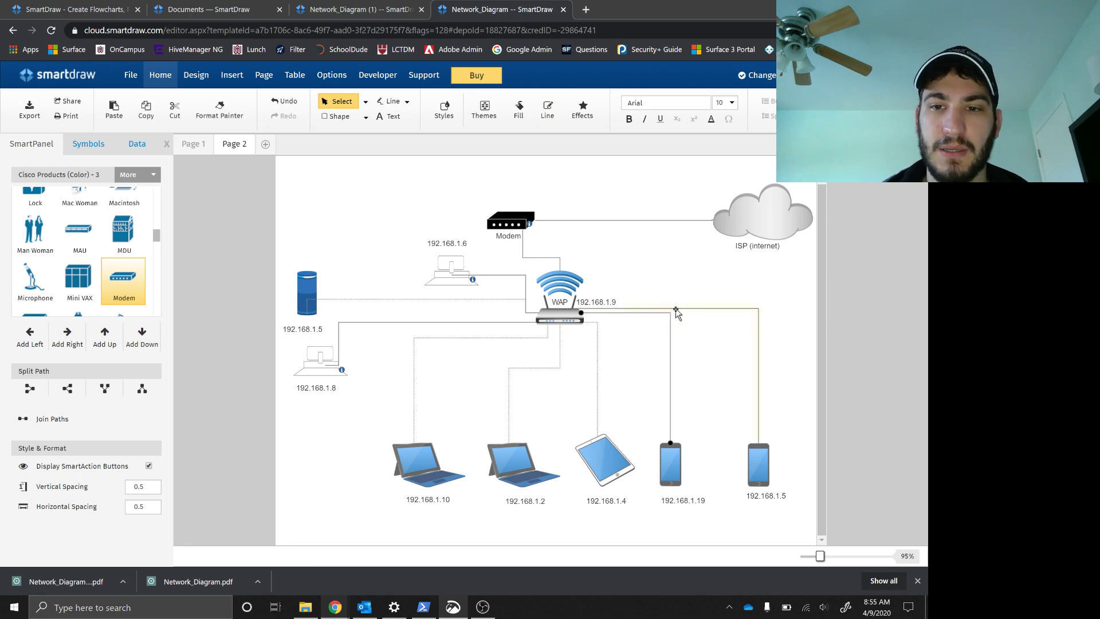
pyautogui.click(678, 309)
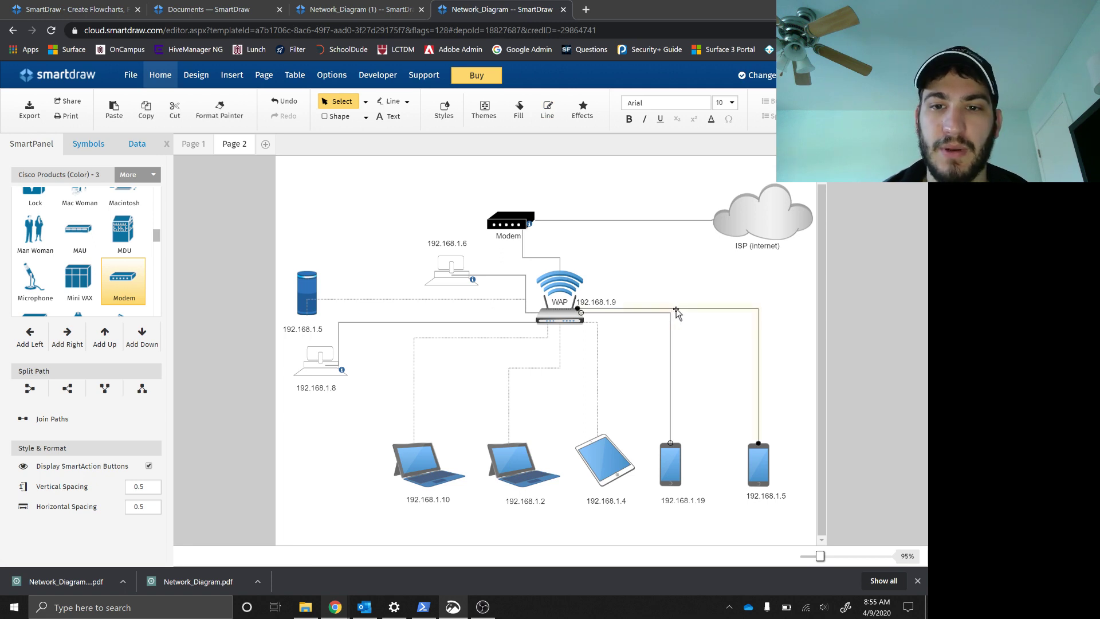
pyautogui.click(548, 109)
pyautogui.moveTo(586, 178)
pyautogui.click(659, 209)
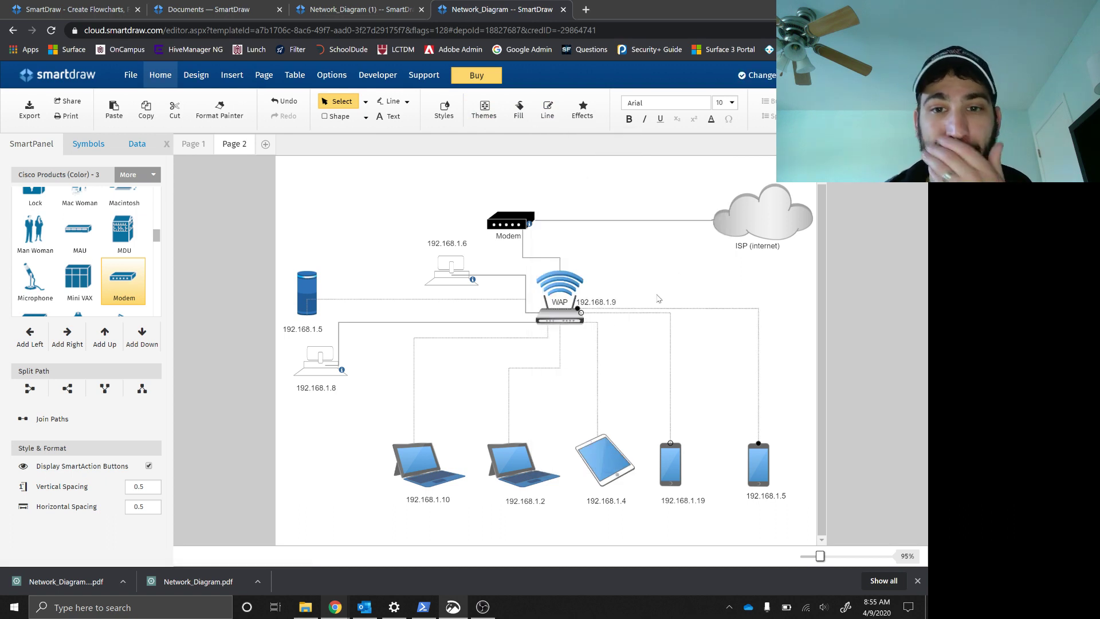
pyautogui.click(489, 281)
pyautogui.click(498, 275)
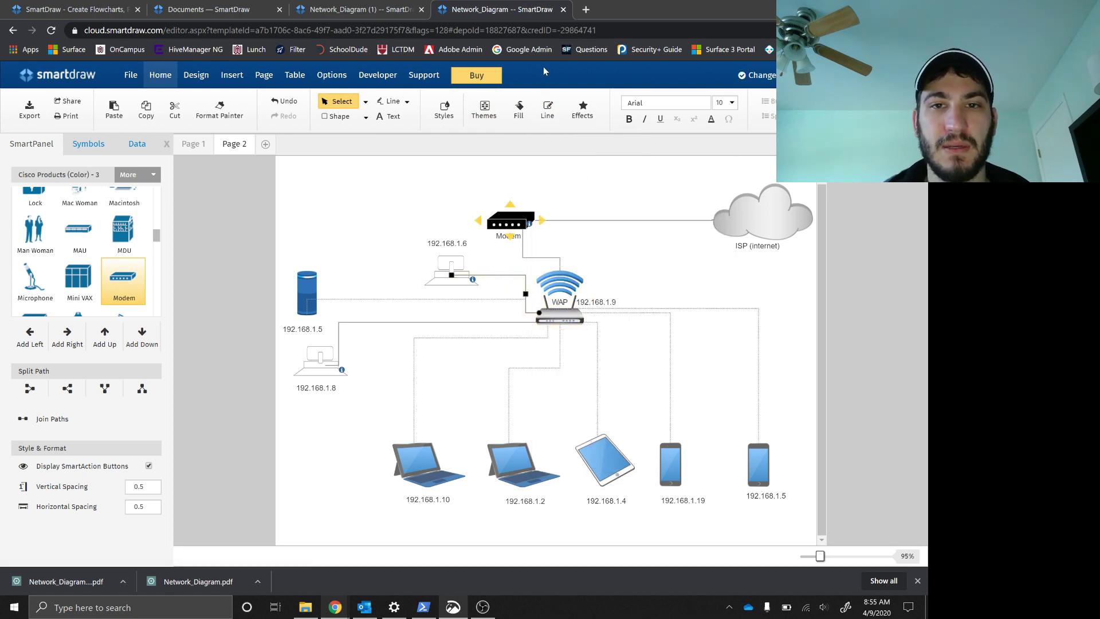
pyautogui.click(548, 109)
pyautogui.moveTo(588, 178)
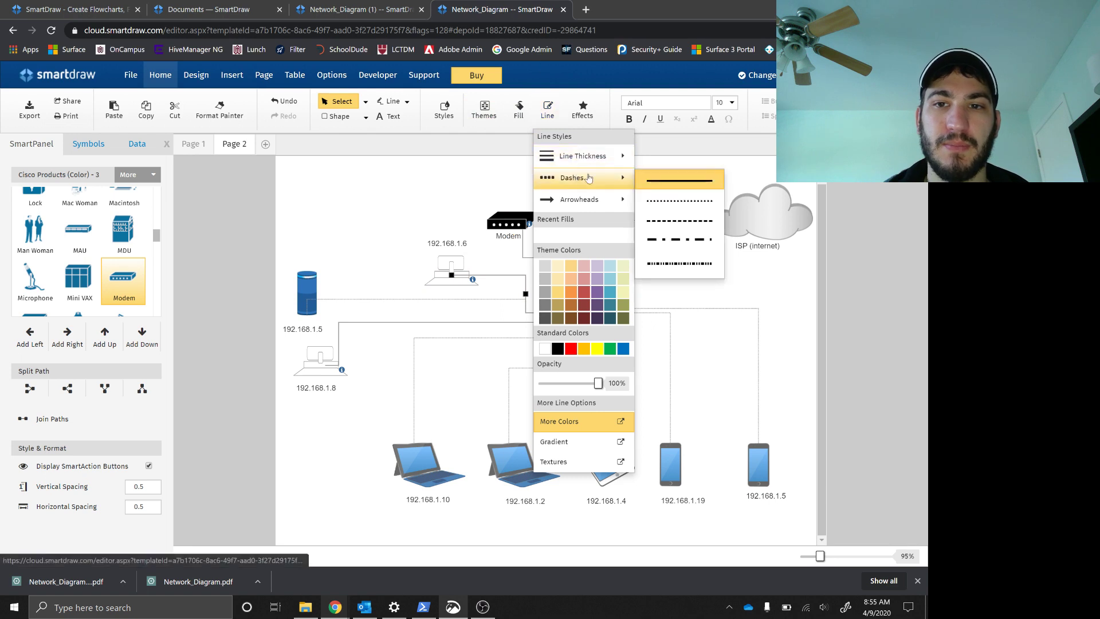
pyautogui.click(679, 200)
pyautogui.click(663, 271)
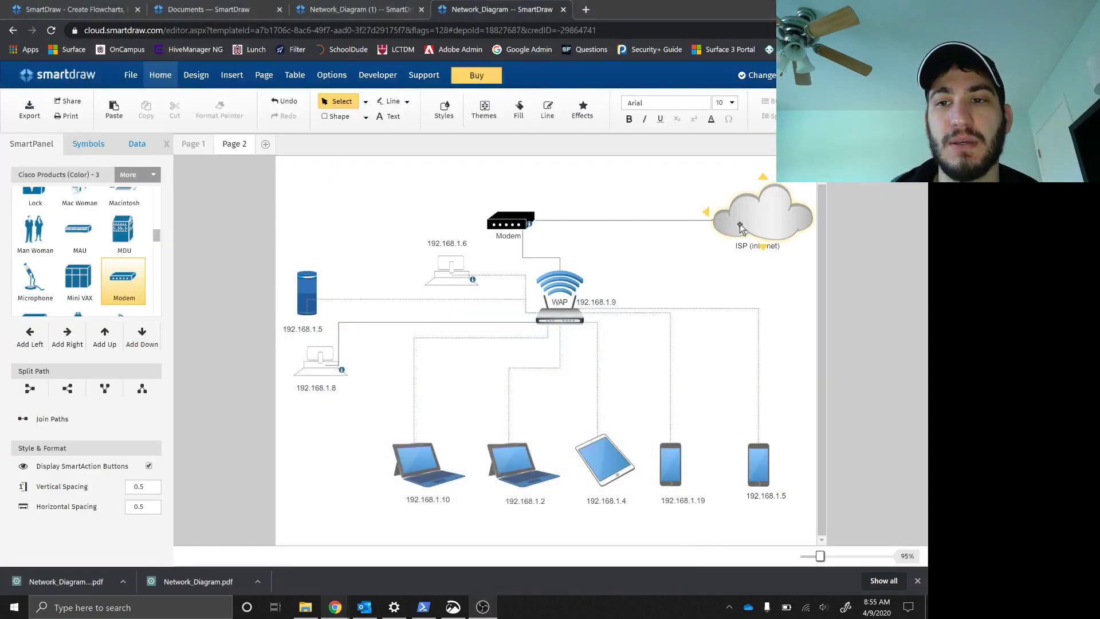
pyautogui.moveTo(820, 202); pyautogui.dragTo(818, 184)
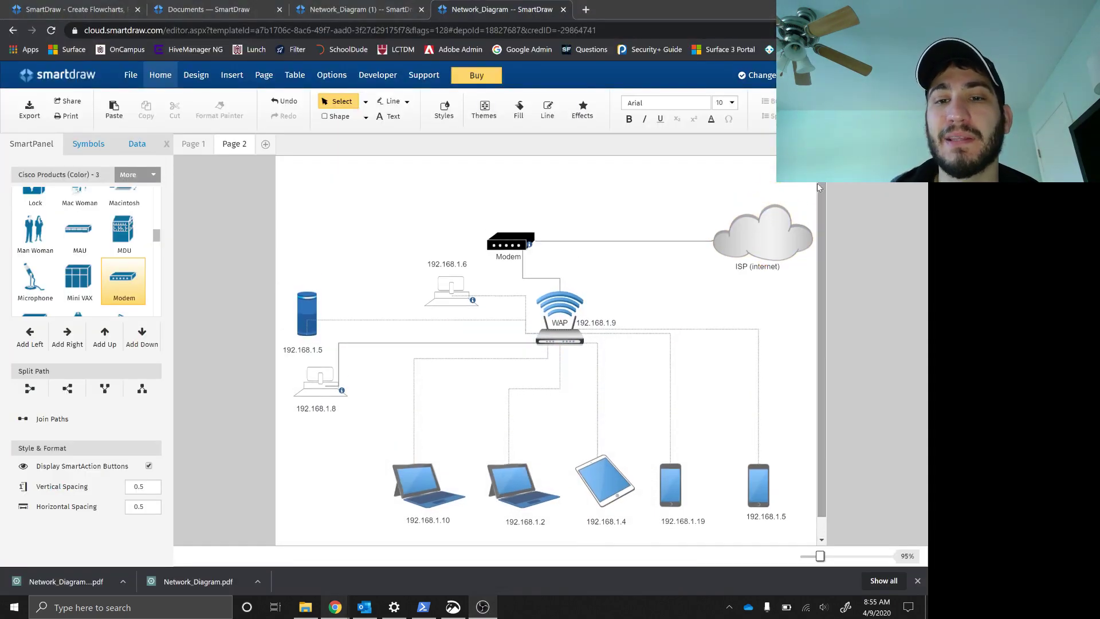